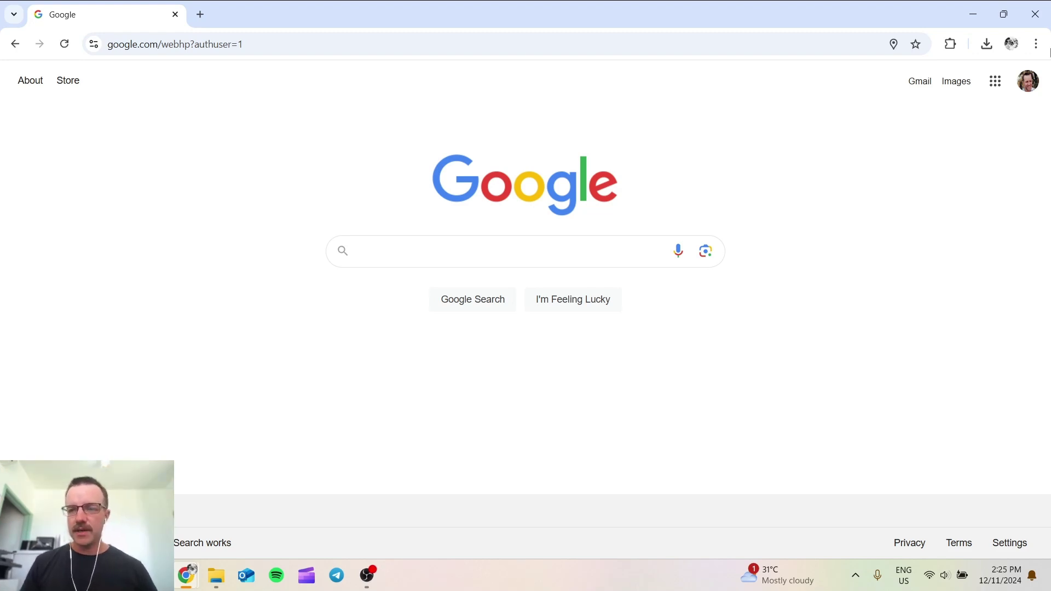
# Step: Open Business Profile Manager from the Google apps grid and start adding a single business
pyautogui.click(995, 81)
pyautogui.click(897, 175)
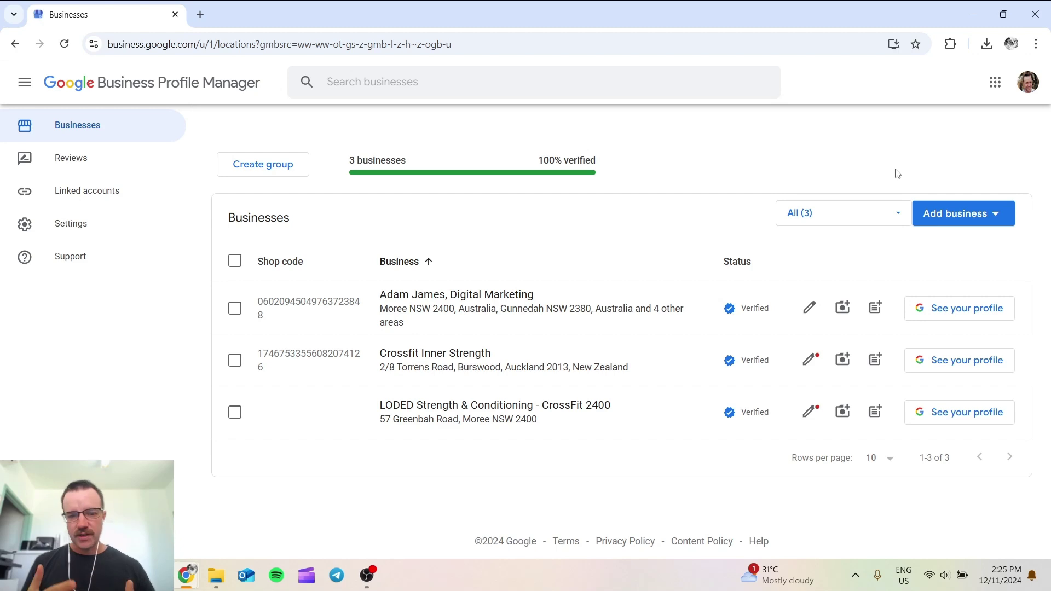
pyautogui.click(979, 225)
pyautogui.click(973, 256)
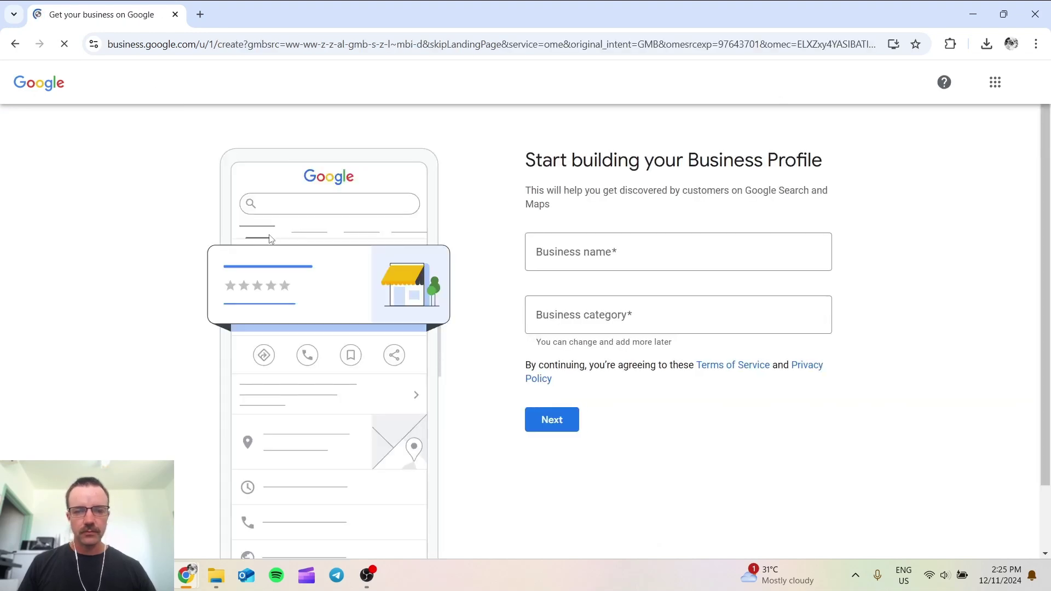
# Step: Create the business 'The Farmer's Florist' and set its category to Florist
pyautogui.click(705, 253)
pyautogui.write('The ')
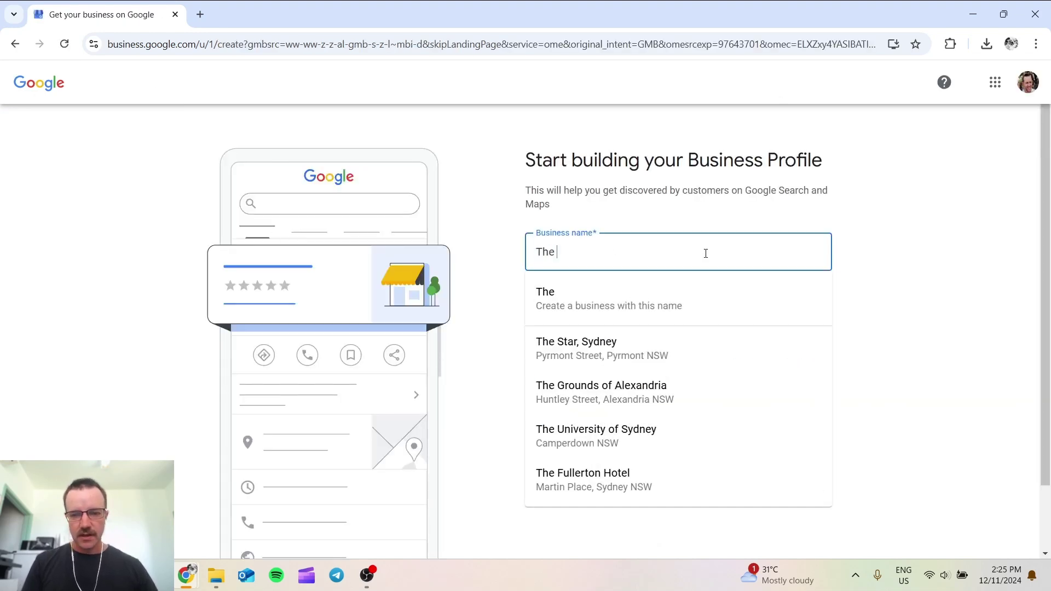
pyautogui.write("Farmer's Florist")
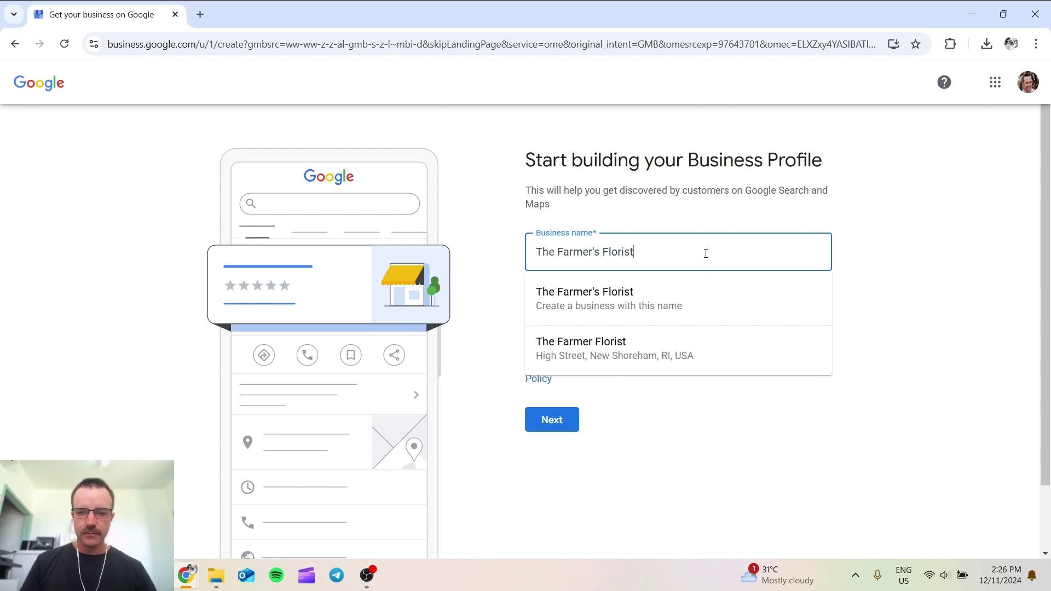
pyautogui.click(627, 297)
pyautogui.click(643, 316)
pyautogui.write('Flor')
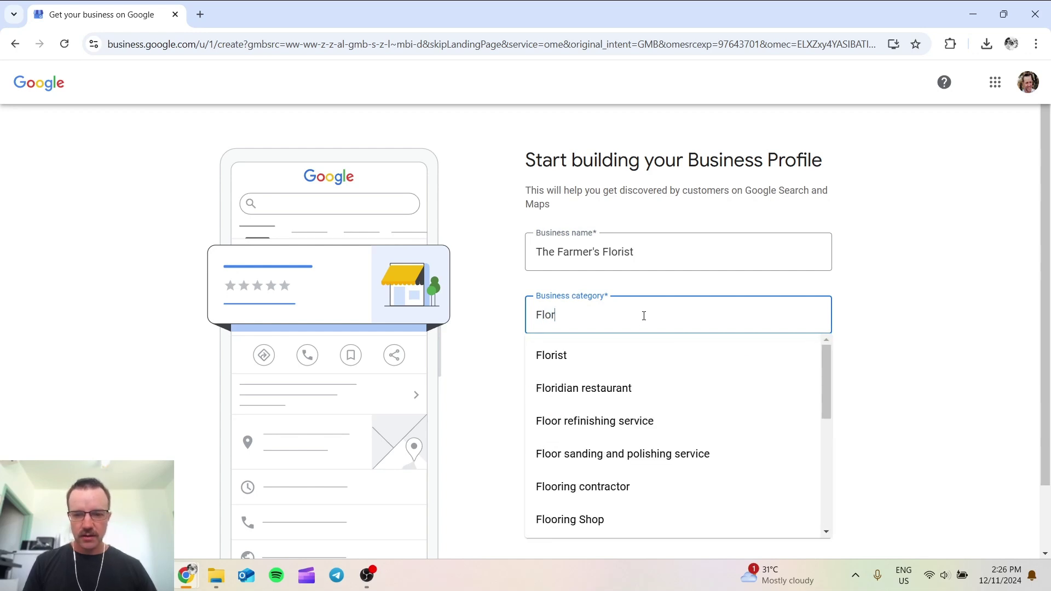
pyautogui.click(556, 354)
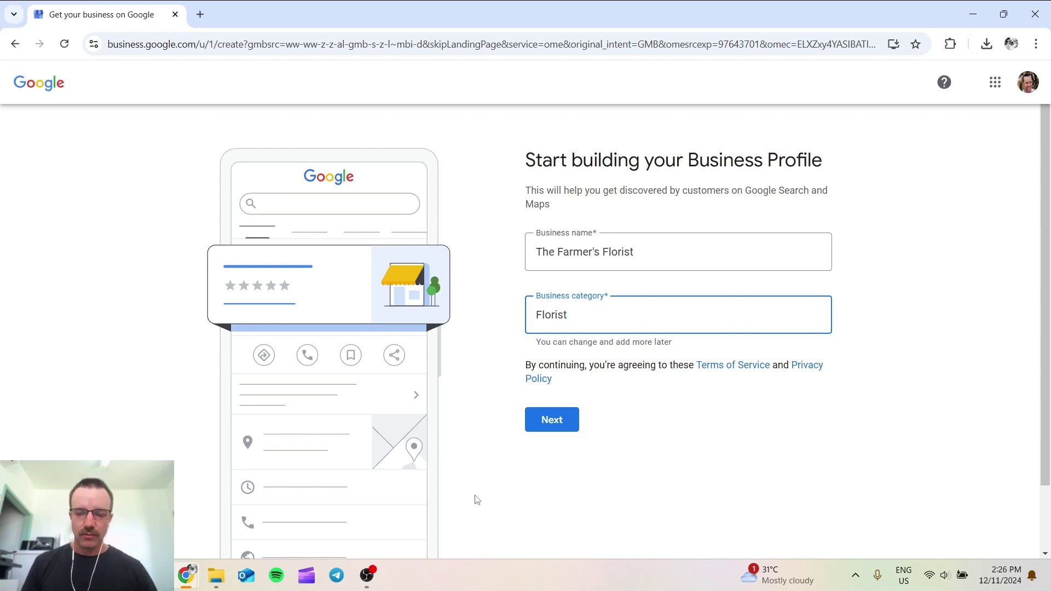
# Step: Indicate that customers can visit a shop location
pyautogui.click(553, 426)
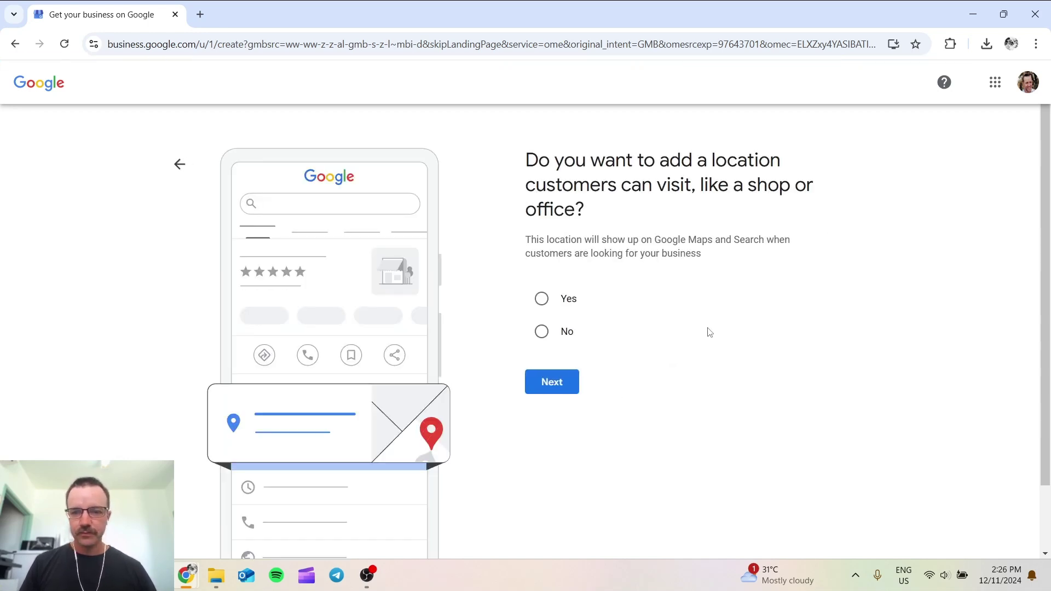
pyautogui.click(542, 298)
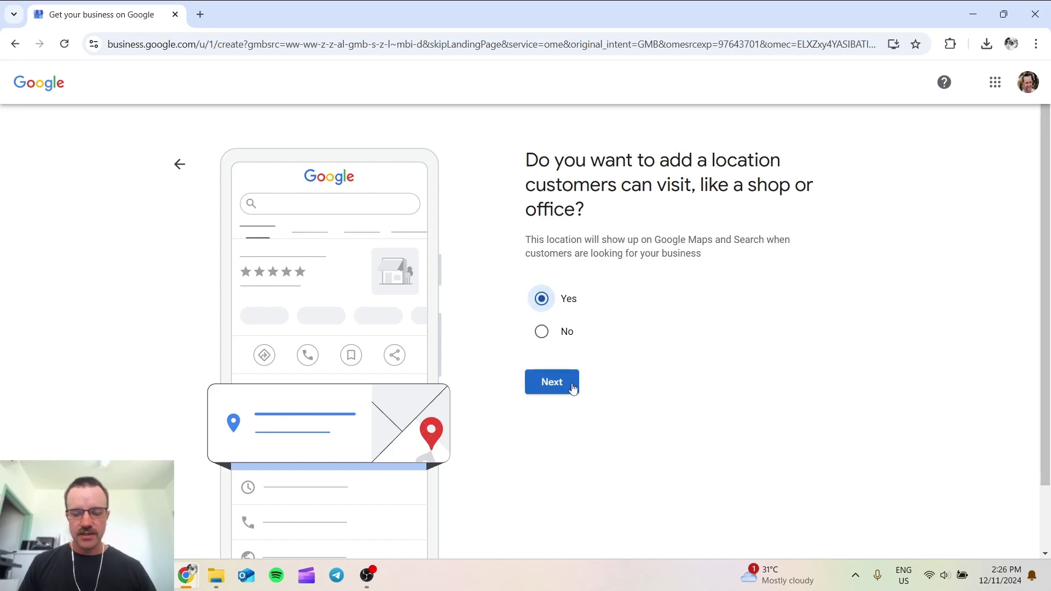
pyautogui.click(552, 382)
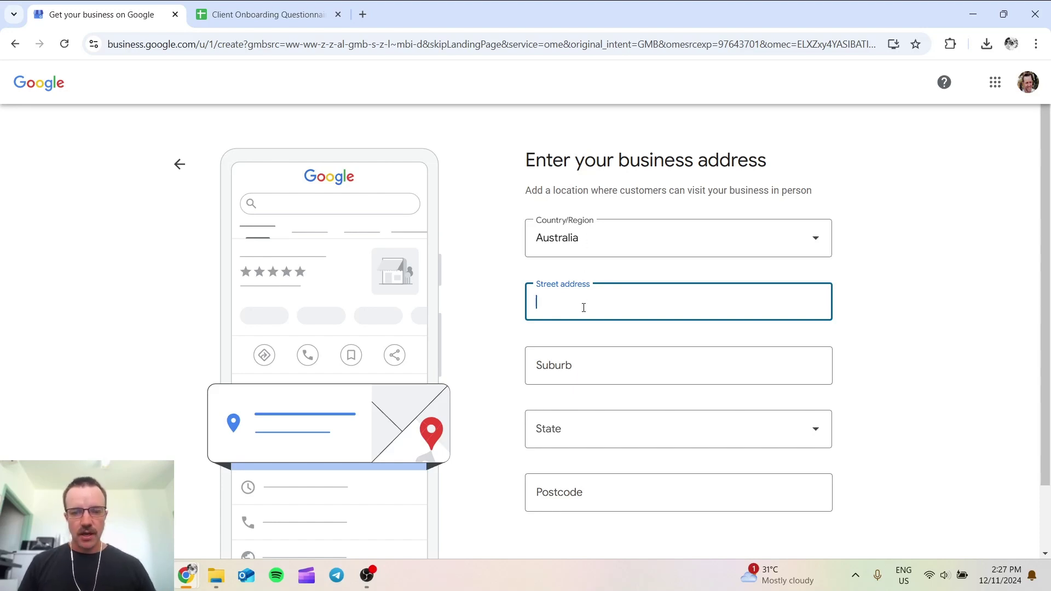
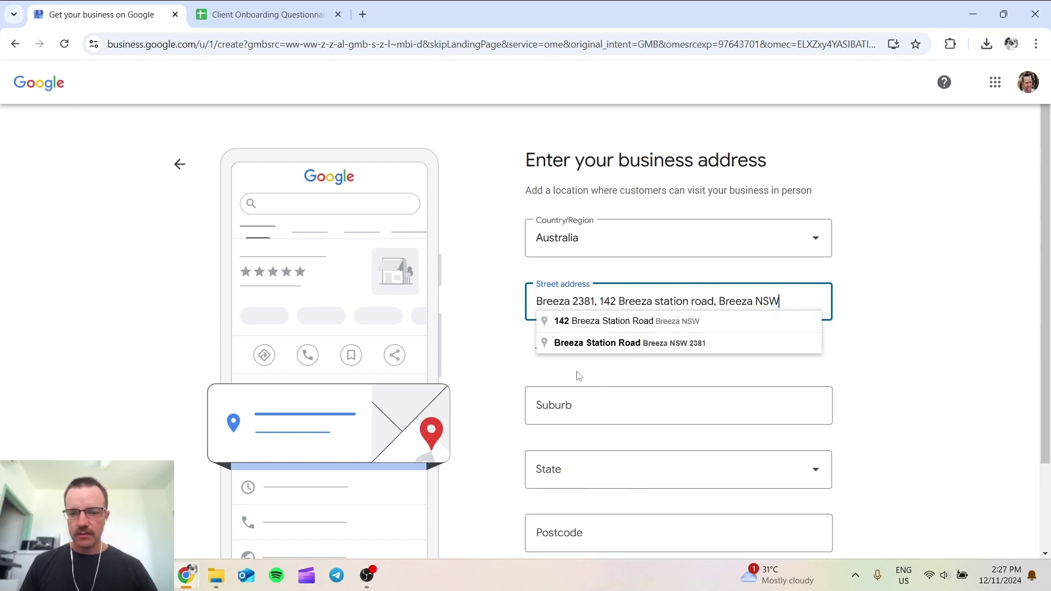
# Step: Paste the Breeza shop address from the questionnaire, accept the matching suggestion, and submit it
pyautogui.click(607, 324)
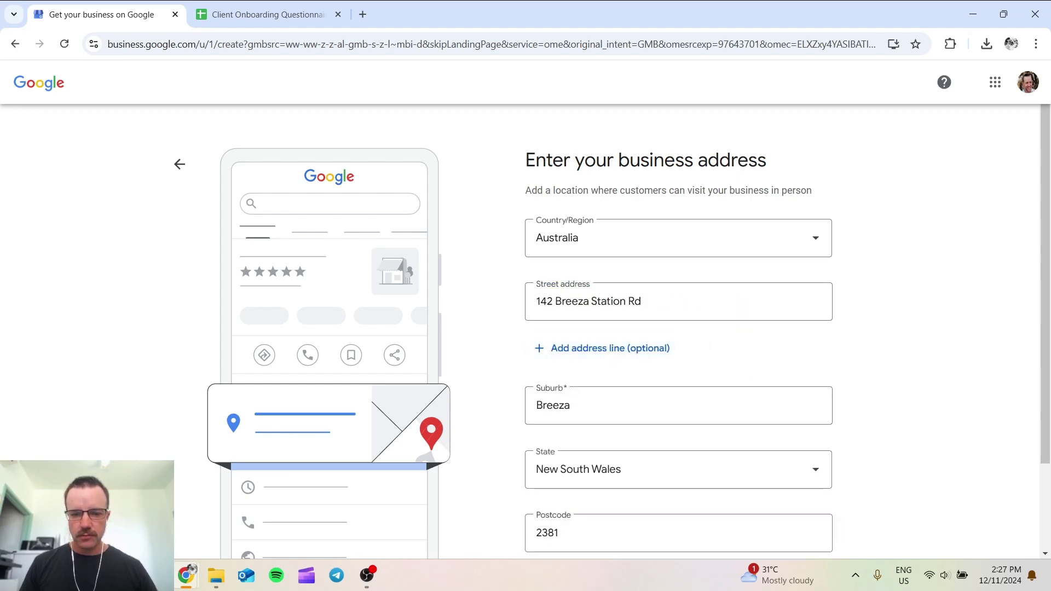
pyautogui.click(258, 14)
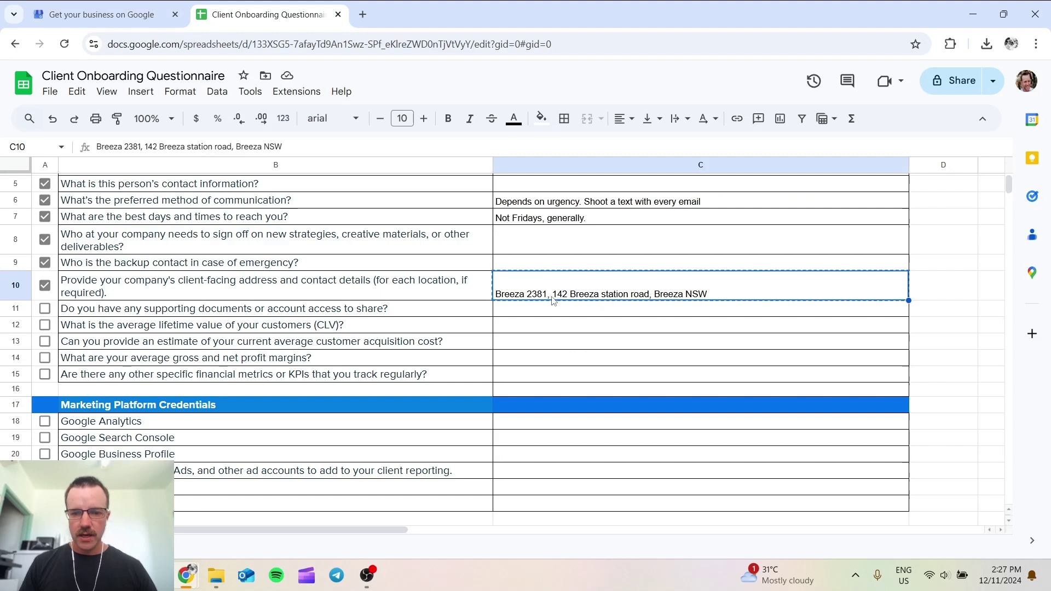
pyautogui.click(102, 15)
pyautogui.scroll(-2, 692, 411)
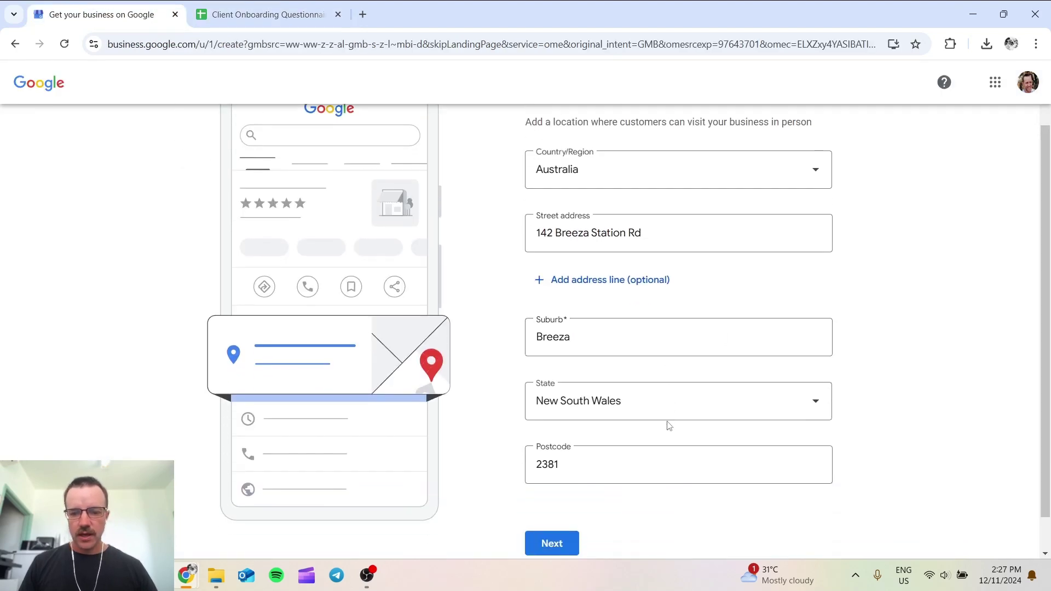
pyautogui.click(551, 509)
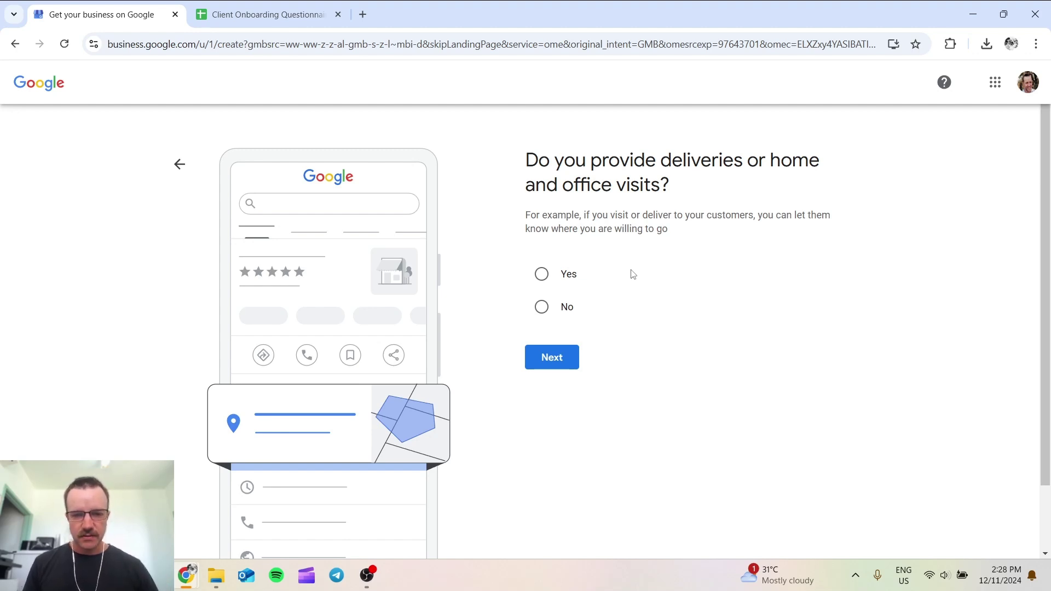
# Step: Confirm deliveries and add Tamworth and Liverpool Plains, NSW as service areas
pyautogui.click(544, 274)
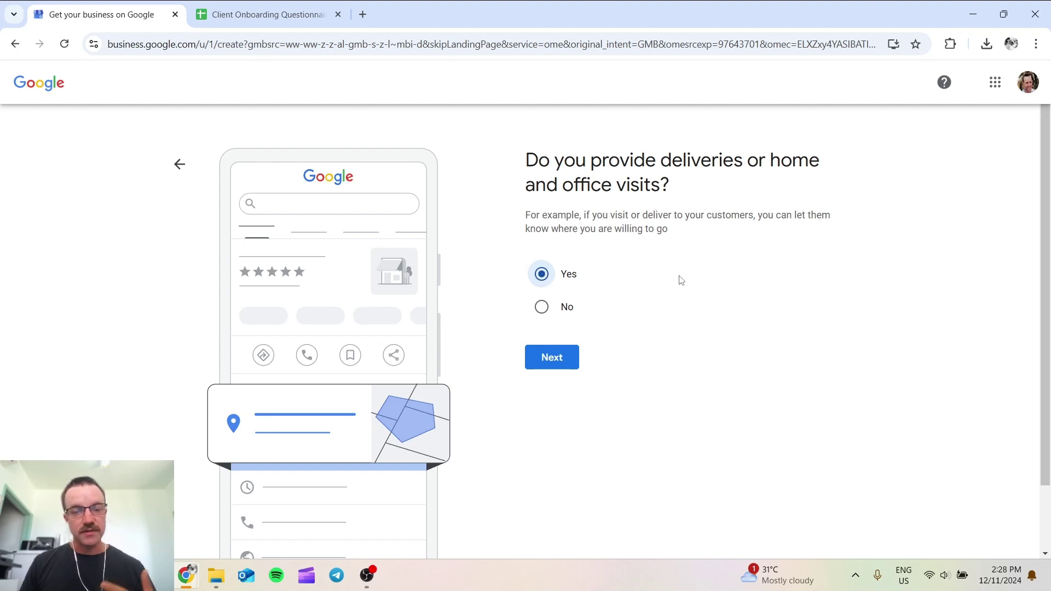
pyautogui.click(573, 359)
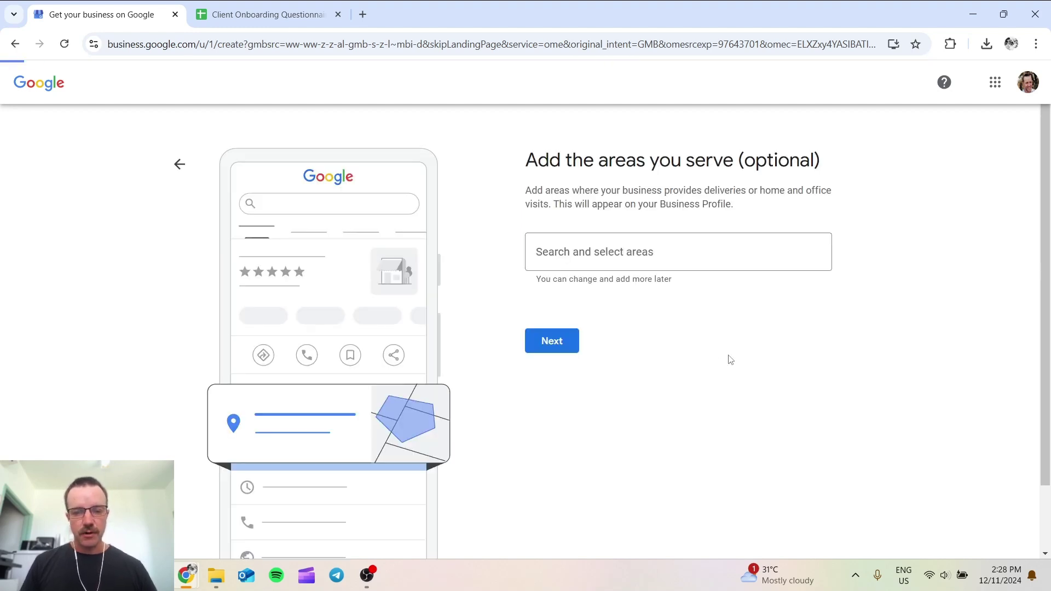
pyautogui.click(640, 263)
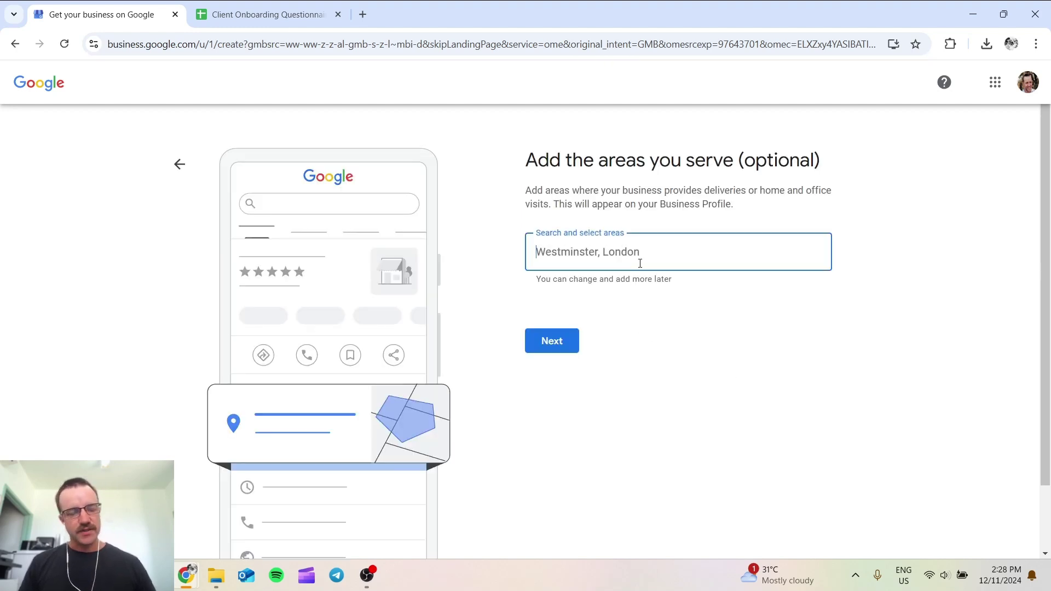
pyautogui.write('Tamwo')
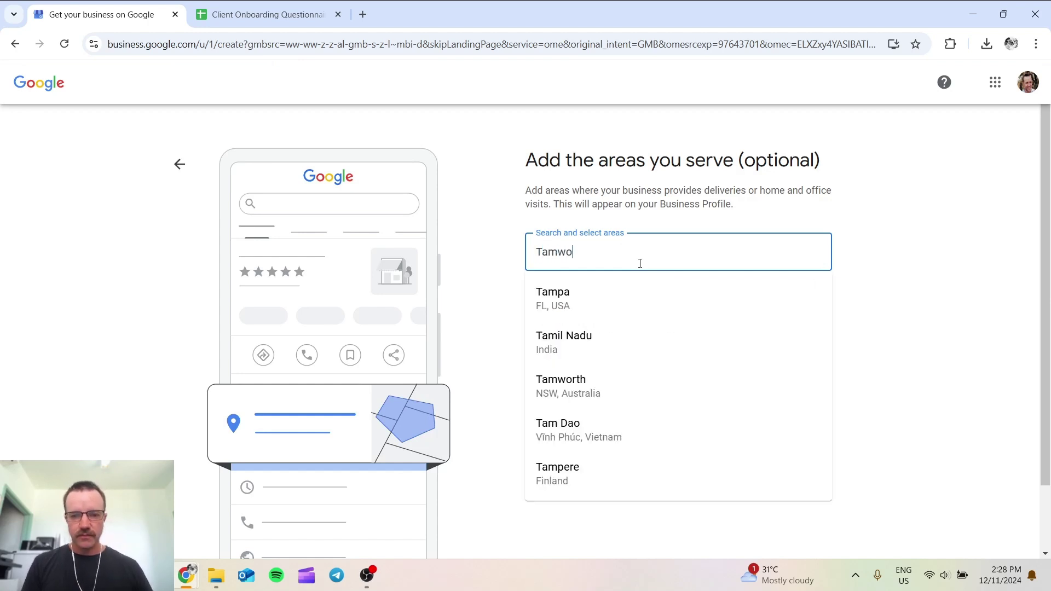
pyautogui.click(623, 291)
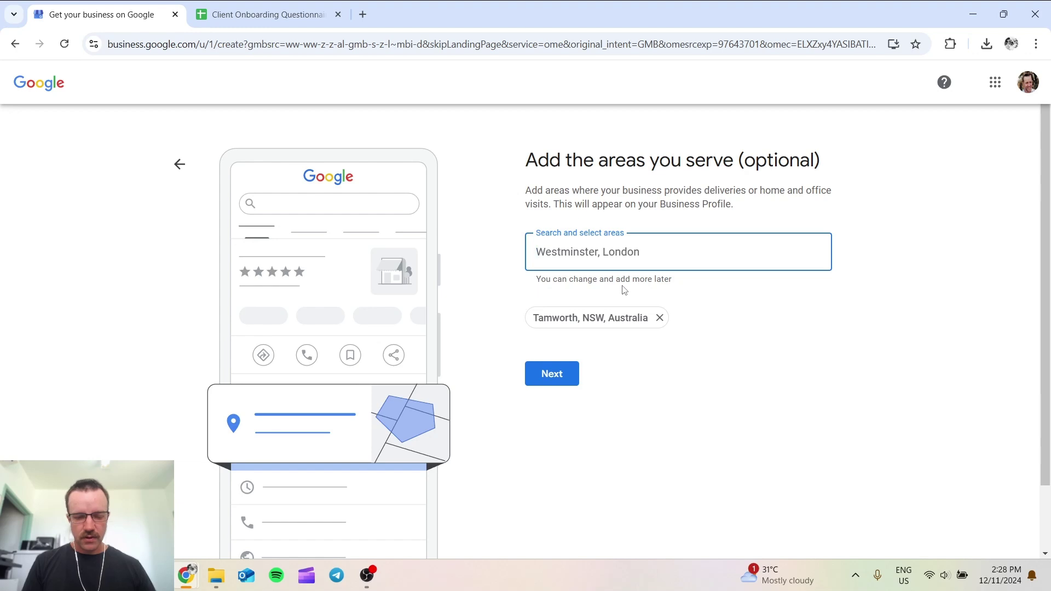
pyautogui.write('Liverpool plains')
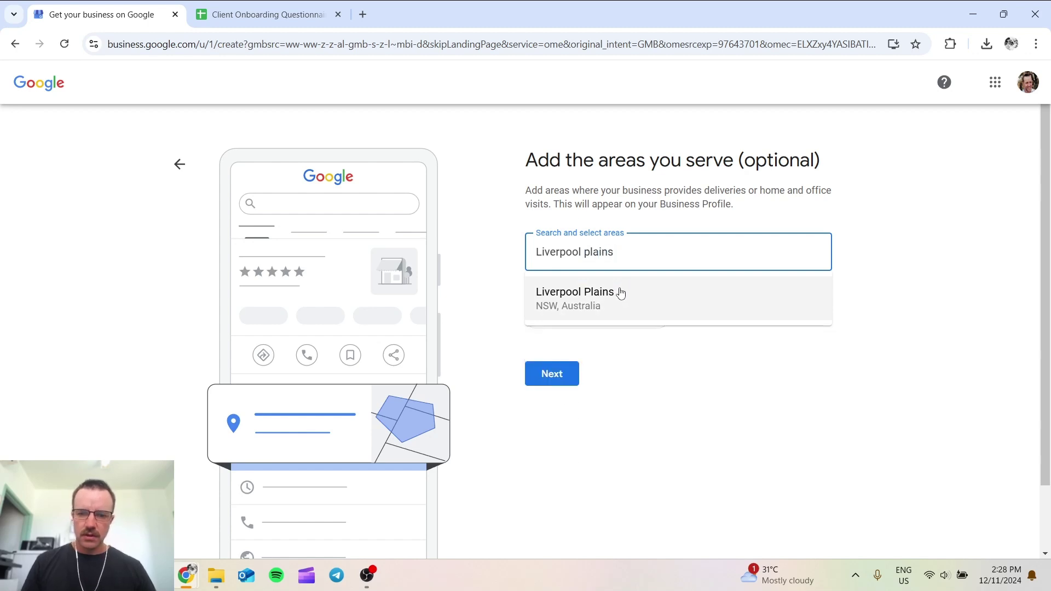
pyautogui.click(622, 291)
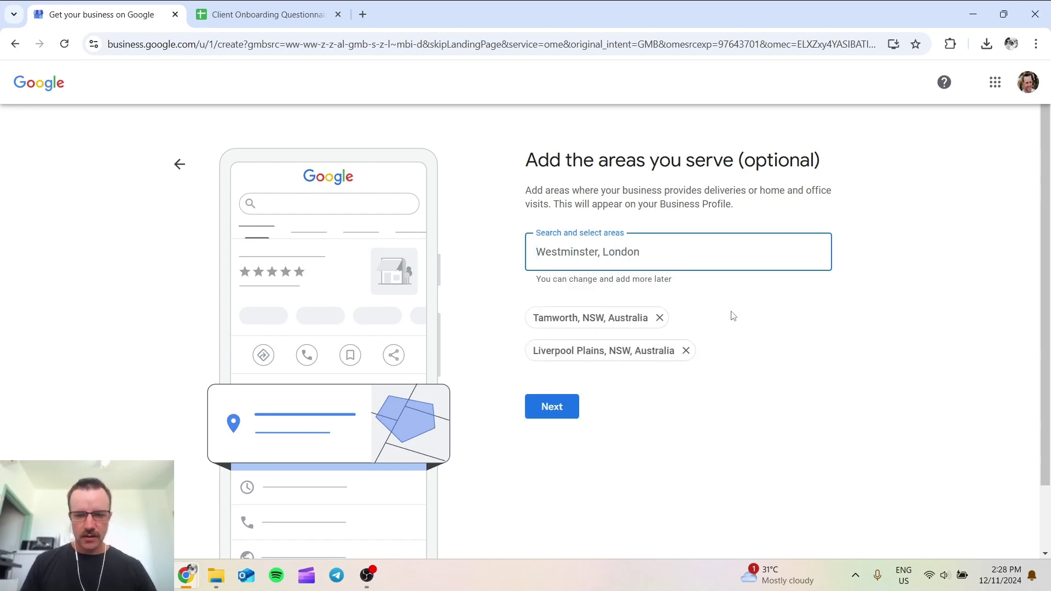
pyautogui.click(569, 418)
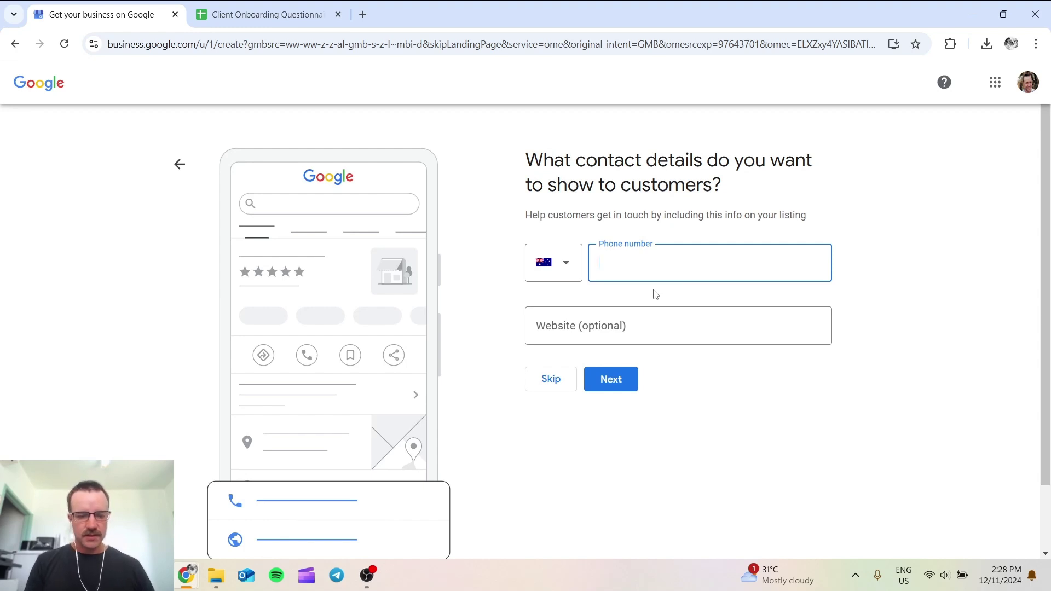
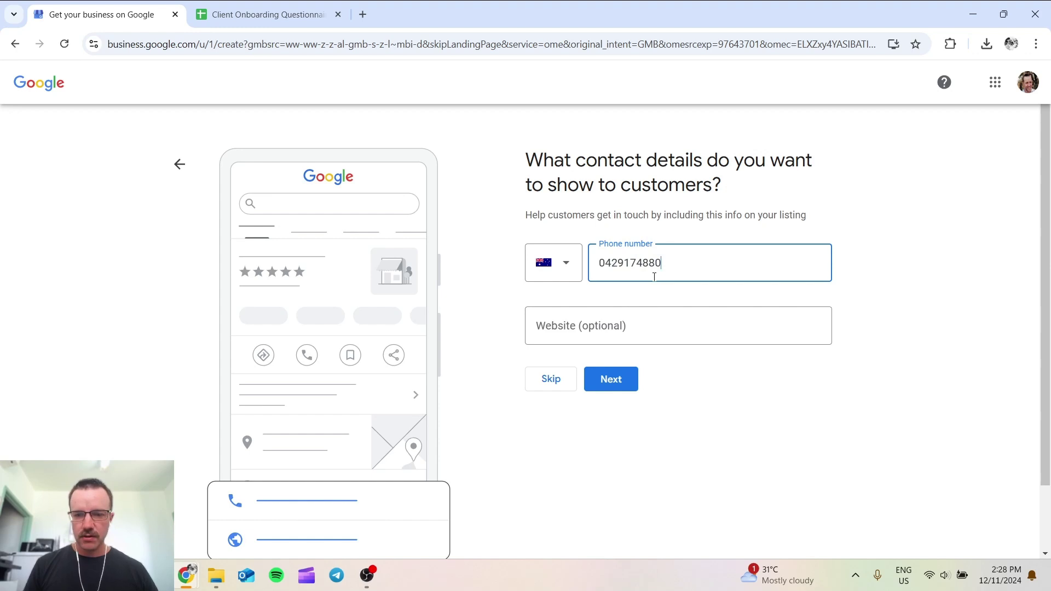
# Step: Enter the business phone number and tidy its formatting
pyautogui.click(625, 264)
pyautogui.write('bs')
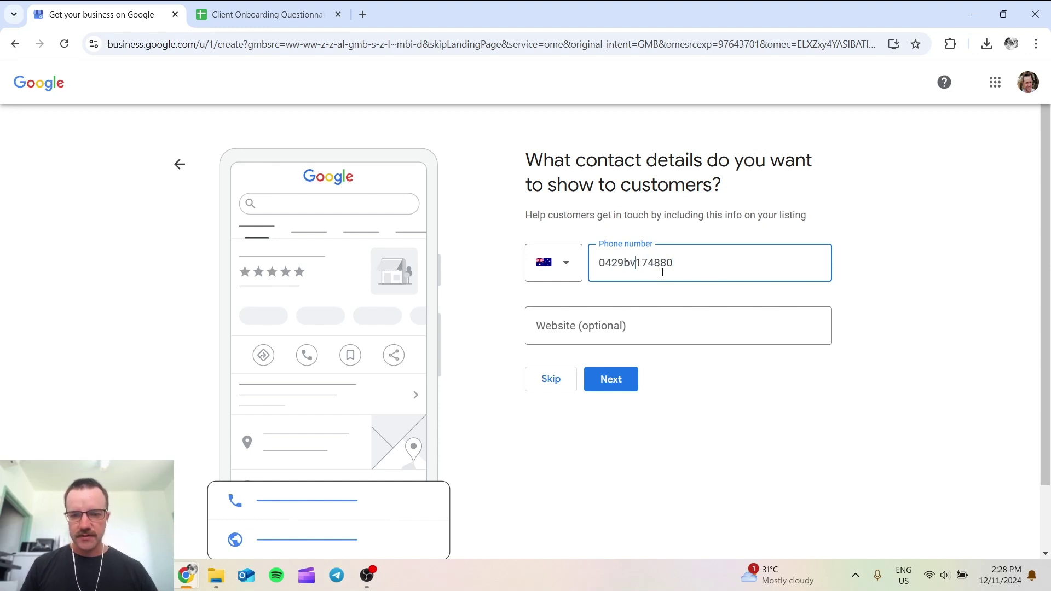
pyautogui.press('BackSpace')
pyautogui.press('BackSpace')
pyautogui.press('Right')
pyautogui.press('Right')
pyautogui.press('Right')
pyautogui.click(591, 325)
pyautogui.write('the')
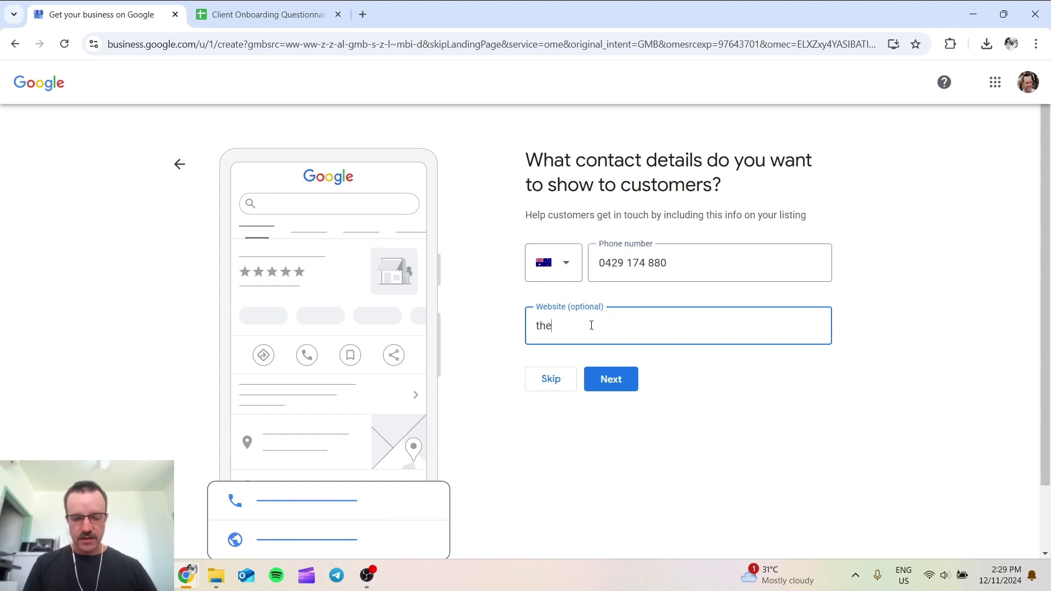
pyautogui.write('farmersfloris')
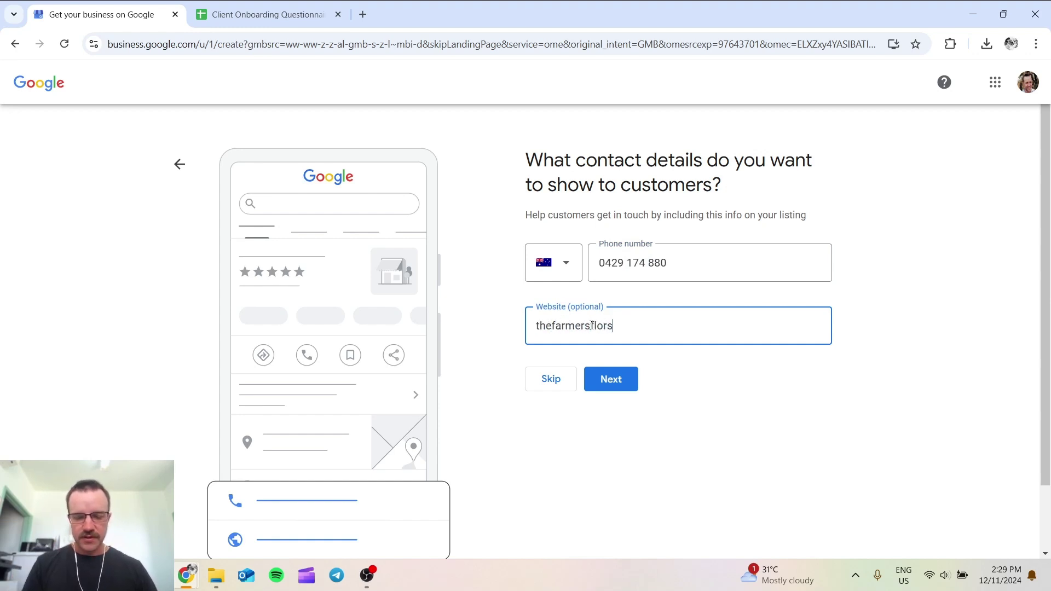
pyautogui.press('BackSpace')
pyautogui.press('BackSpace')
pyautogui.write('ist.com.au')
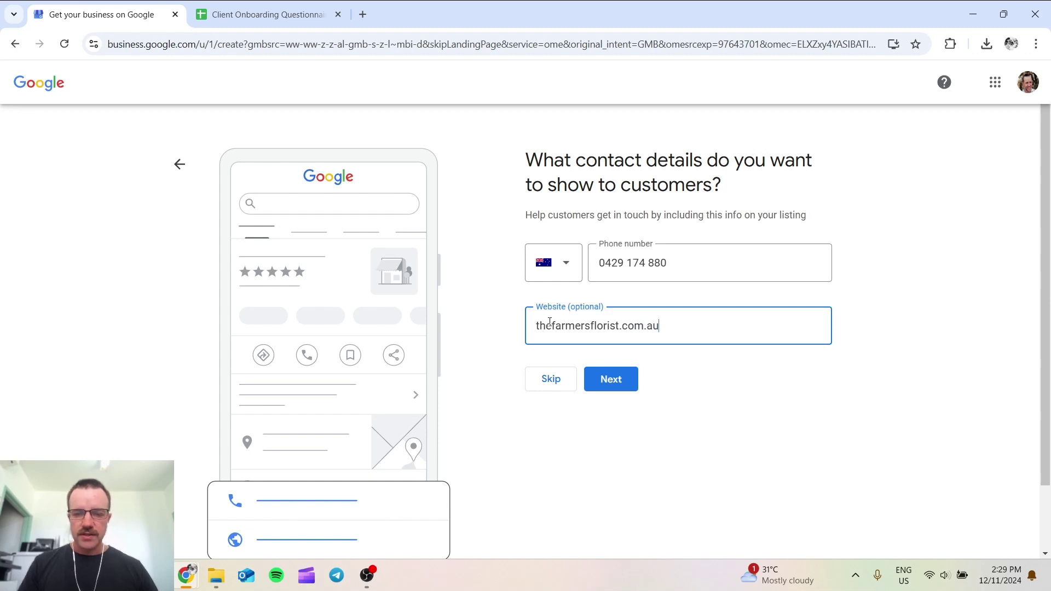
pyautogui.press('Home')
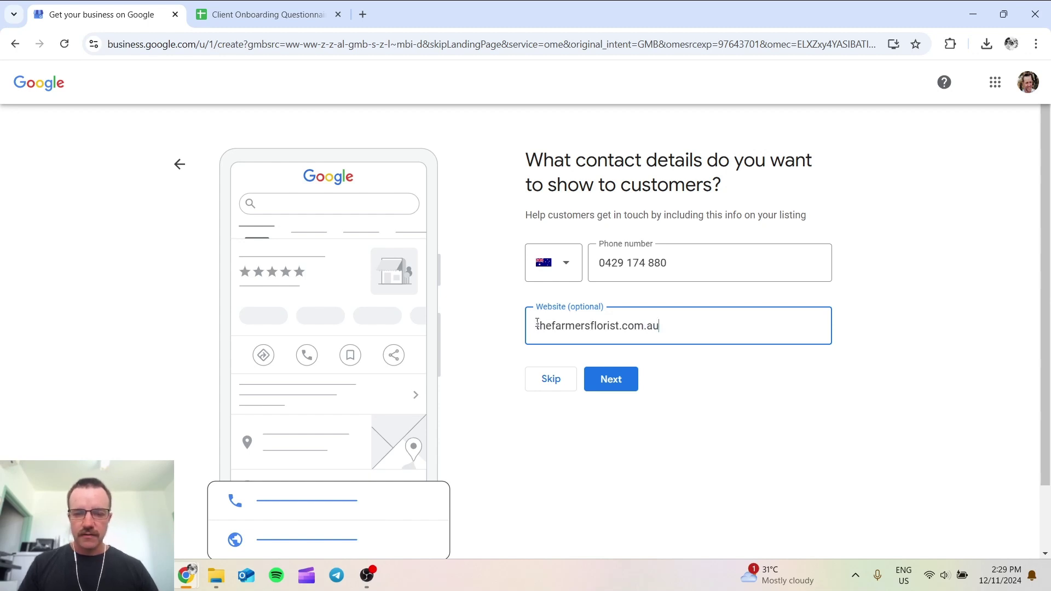
pyautogui.write('ww.')
pyautogui.write('w')
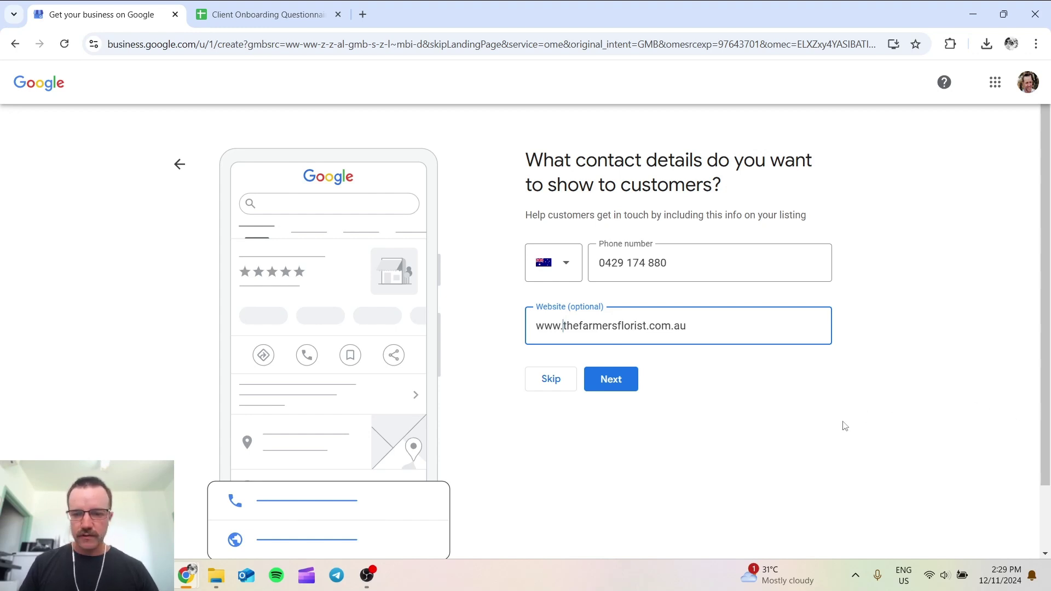
pyautogui.click(619, 388)
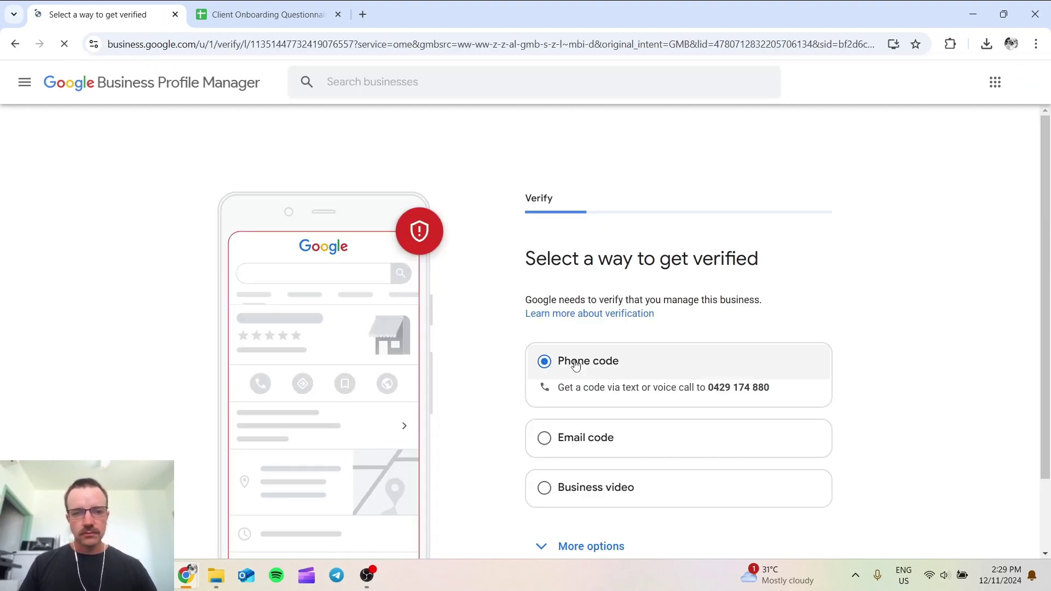
# Step: Scroll through the verification stage to reach the opening hours page
pyautogui.scroll(-1, 524, 317)
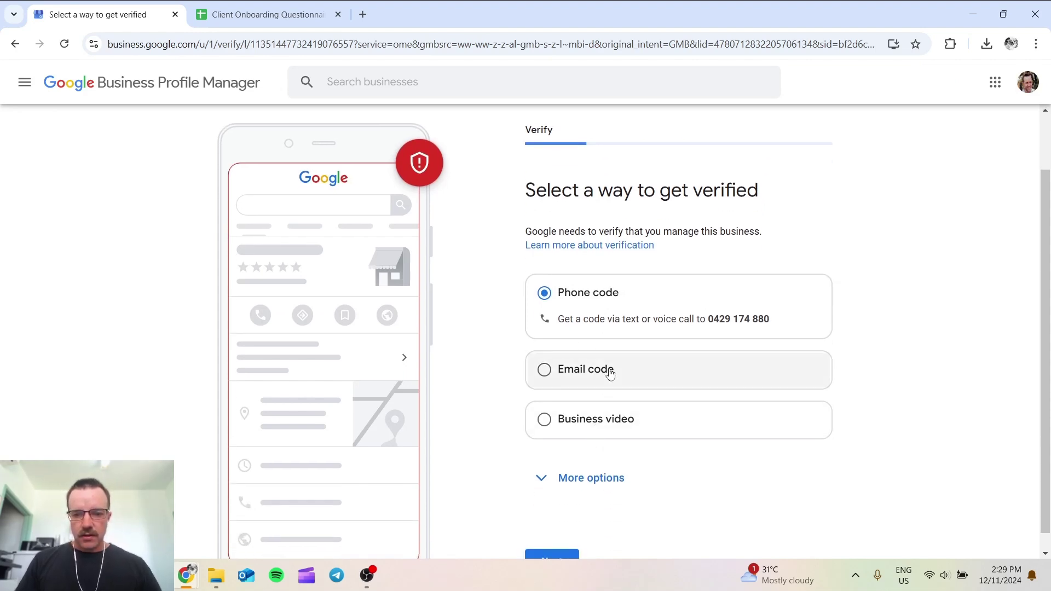
pyautogui.scroll(-1, 610, 375)
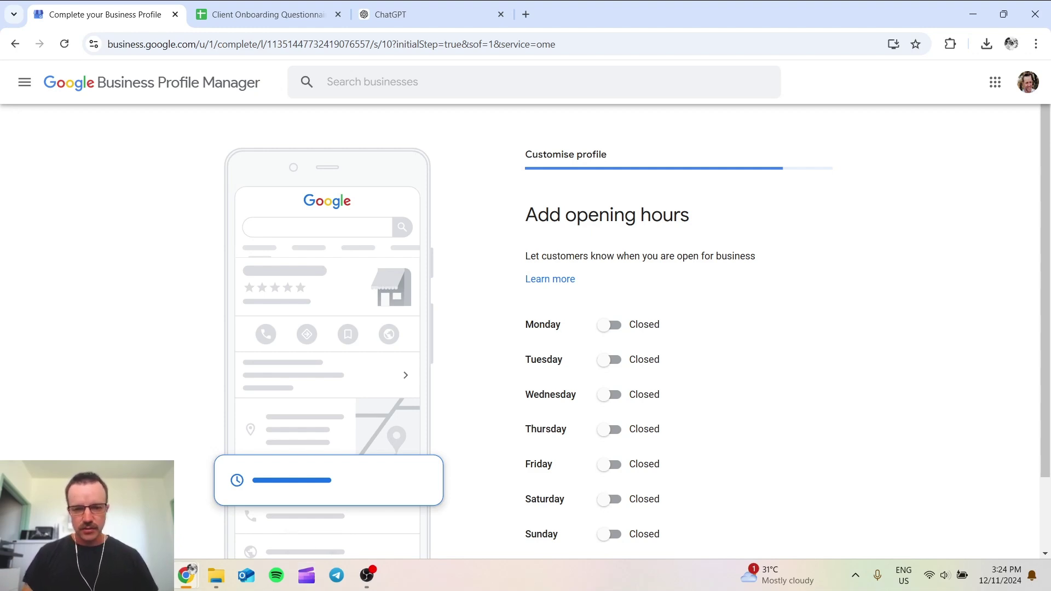
# Step: Mark Monday through Friday as open
pyautogui.scroll(-2, 616, 331)
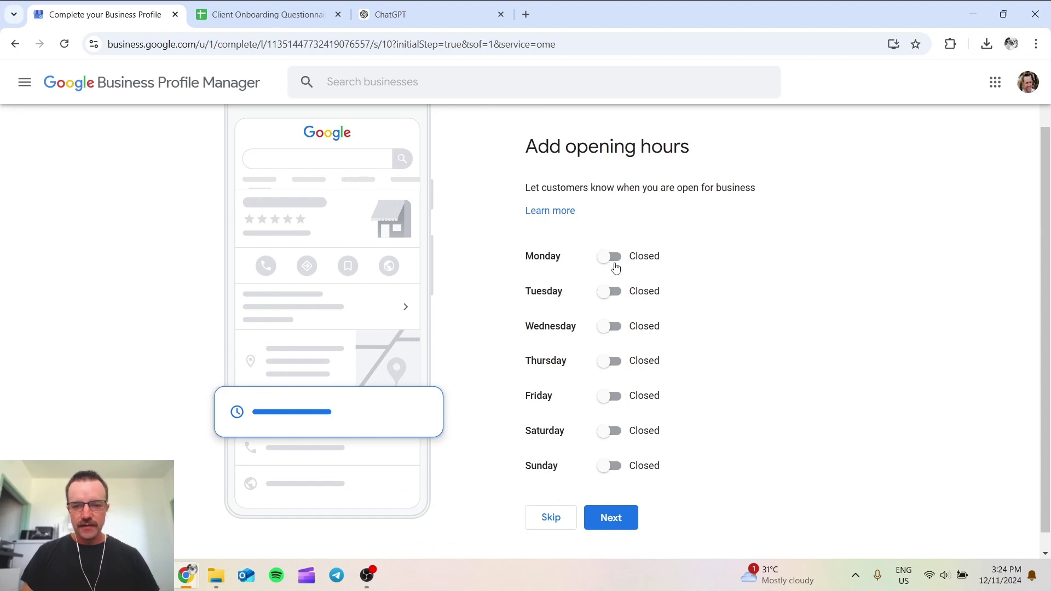
pyautogui.click(613, 257)
pyautogui.click(612, 313)
pyautogui.click(609, 369)
pyautogui.click(612, 425)
pyautogui.click(612, 481)
# Step: Set Monday's hours to open at 09:00 and close at 17:00
pyautogui.click(539, 278)
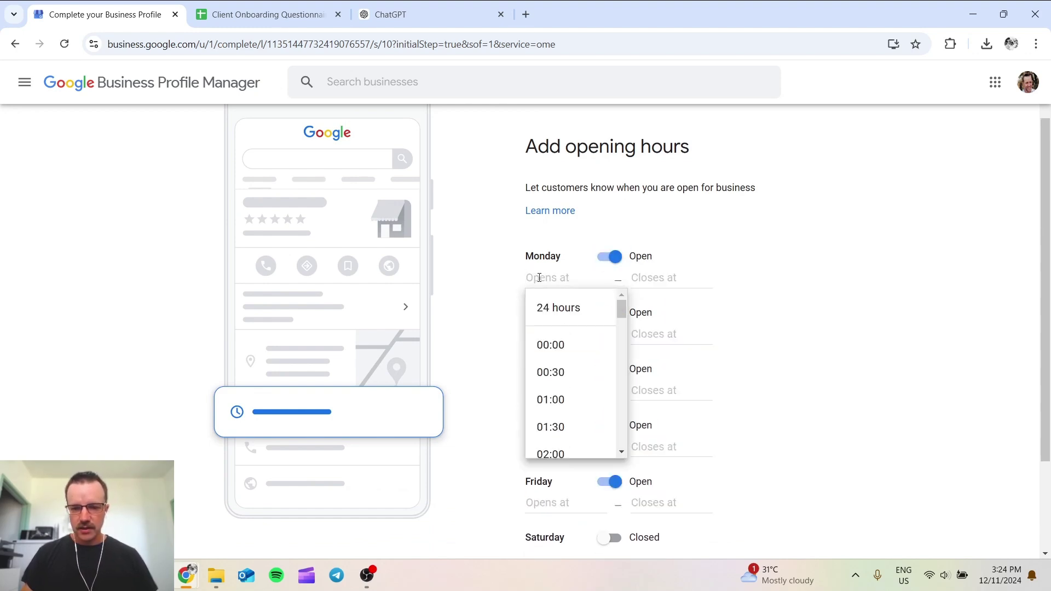
pyautogui.moveTo(623, 311); pyautogui.dragTo(625, 363)
pyautogui.click(570, 345)
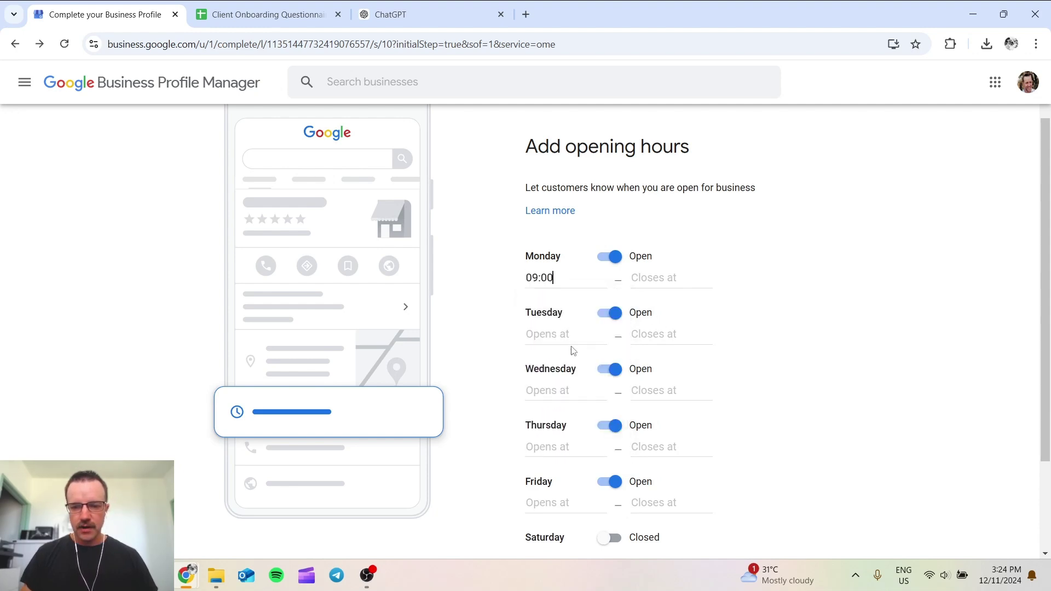
pyautogui.click(667, 278)
pyautogui.moveTo(726, 314); pyautogui.dragTo(728, 411)
pyautogui.click(704, 409)
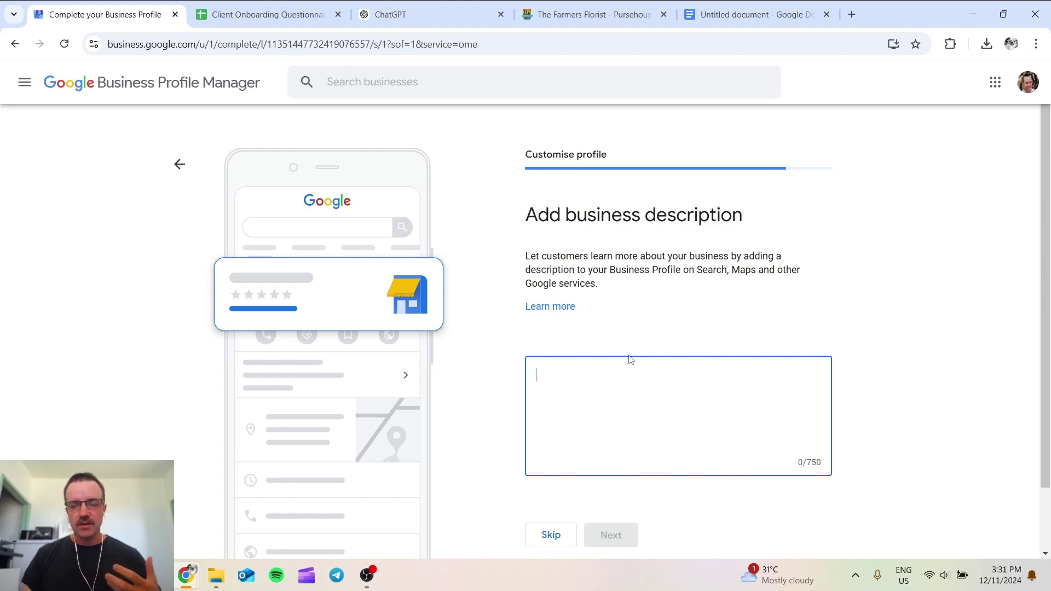
# Step: Check the Pursehouse Farmers Florist article and its Google Docs copy, then move to ChatGPT
pyautogui.click(557, 25)
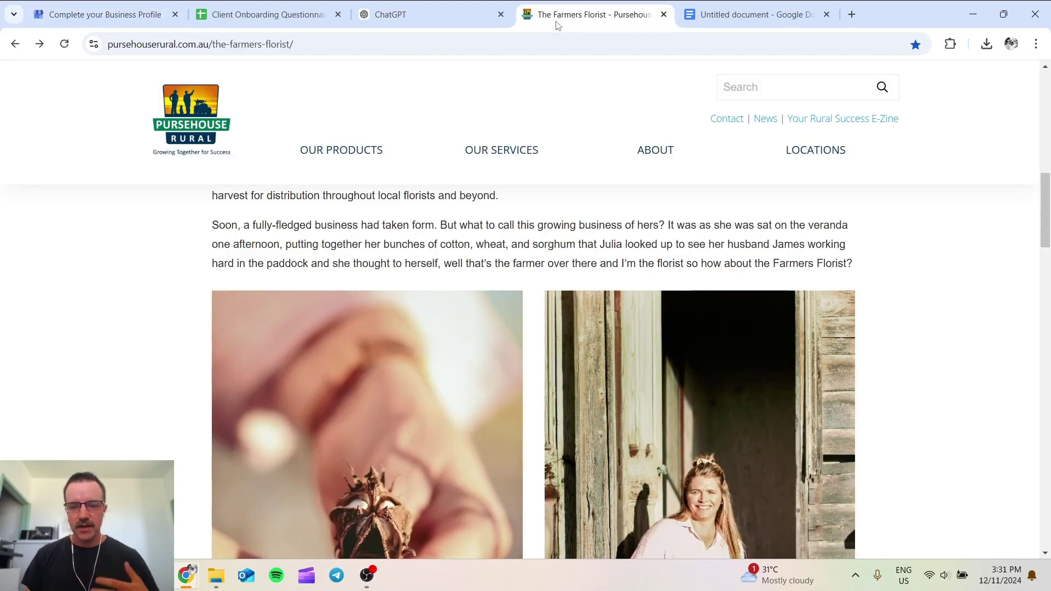
pyautogui.moveTo(1042, 233); pyautogui.dragTo(1049, 330)
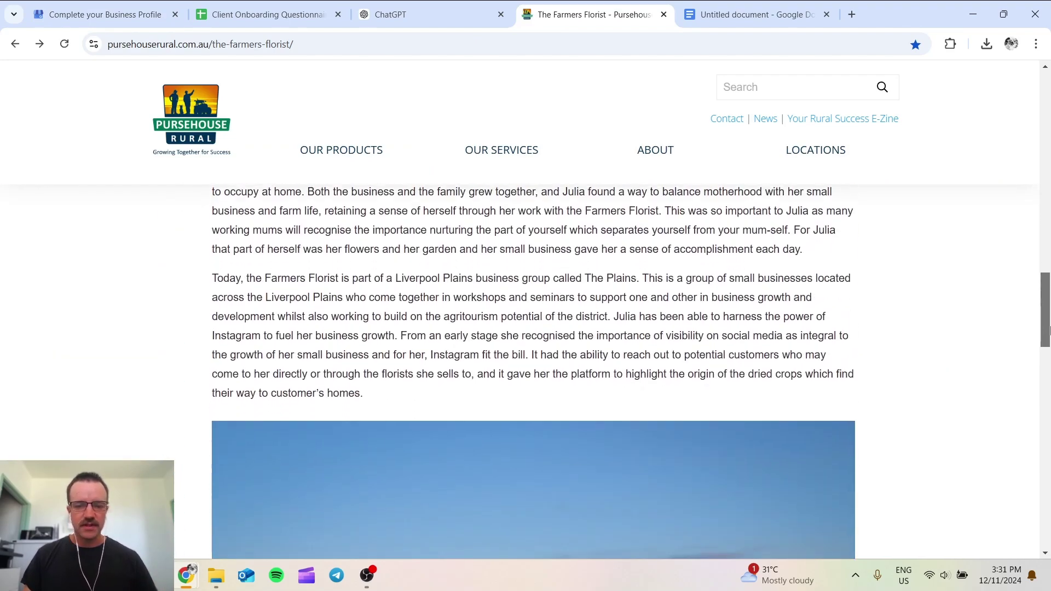
pyautogui.click(727, 14)
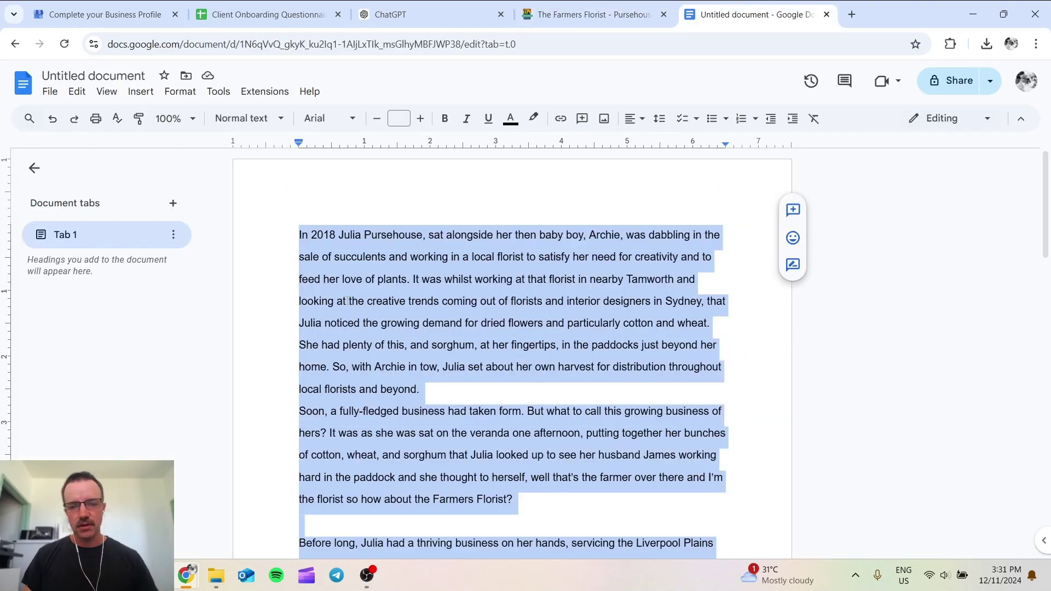
pyautogui.click(416, 383)
pyautogui.scroll(-6, 423, 355)
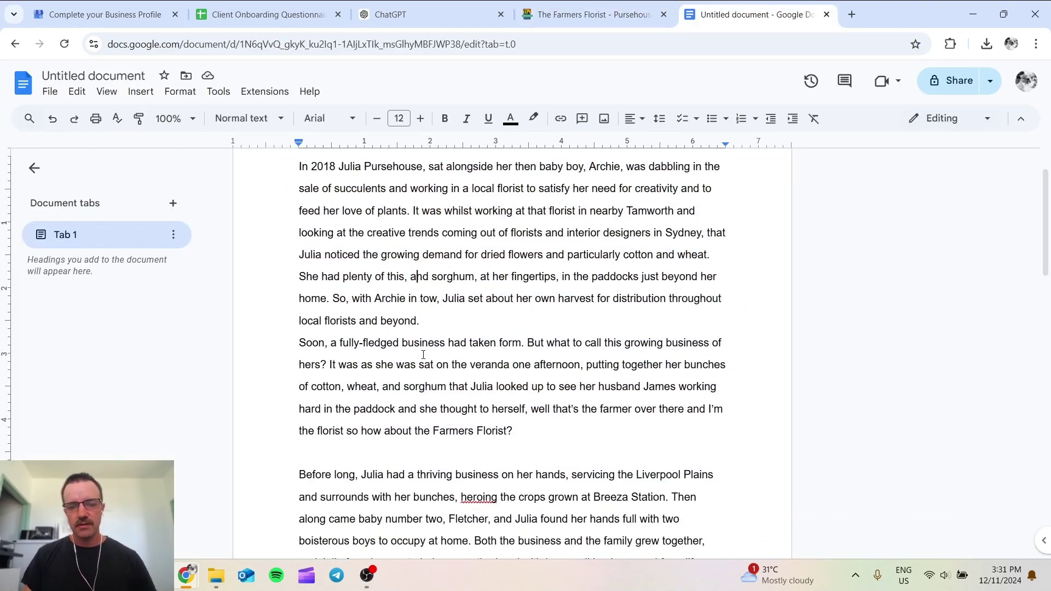
pyautogui.scroll(4, 420, 318)
pyautogui.click(390, 14)
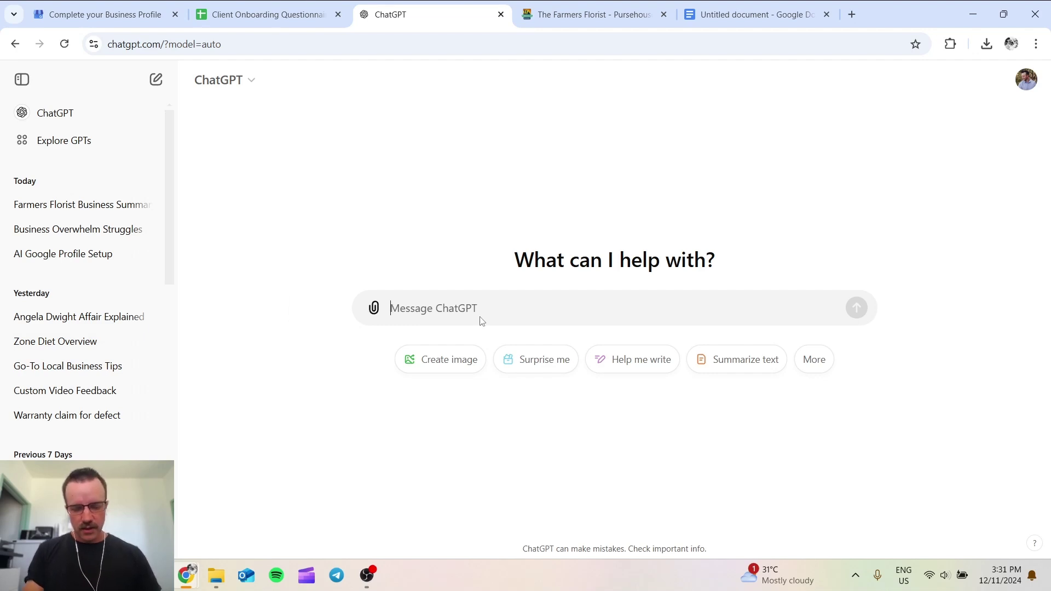
# Step: Write a prompt asking for a business-focused summary under 750 characters
pyautogui.write('write me a hos')
pyautogui.press('BackSpace')
pyautogui.press('BackSpace')
pyautogui.press('BackSpace')
pyautogui.write('short de')
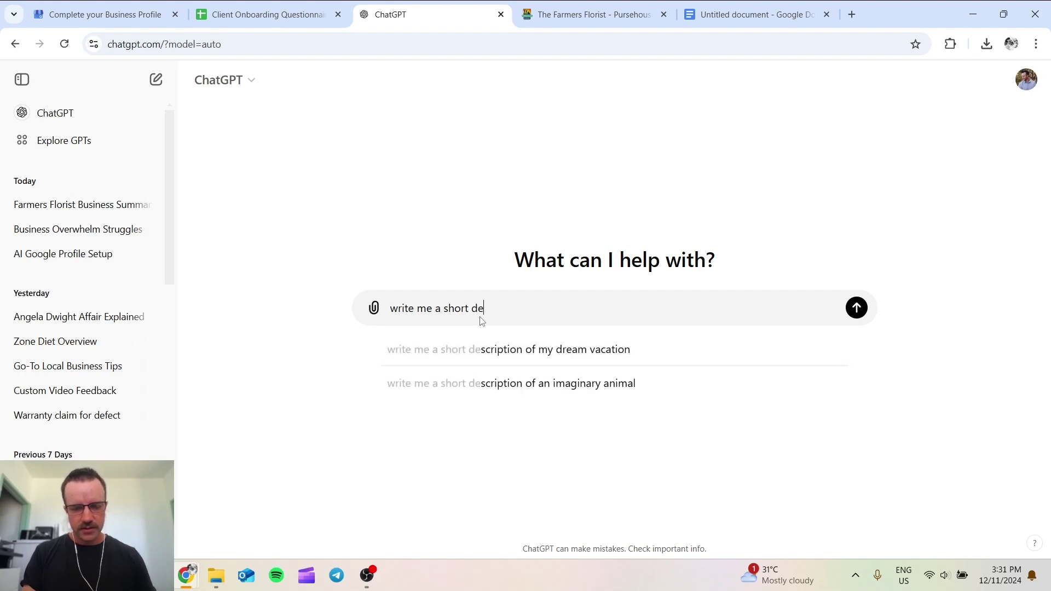
pyautogui.write('scription o')
pyautogui.press('BackSpace')
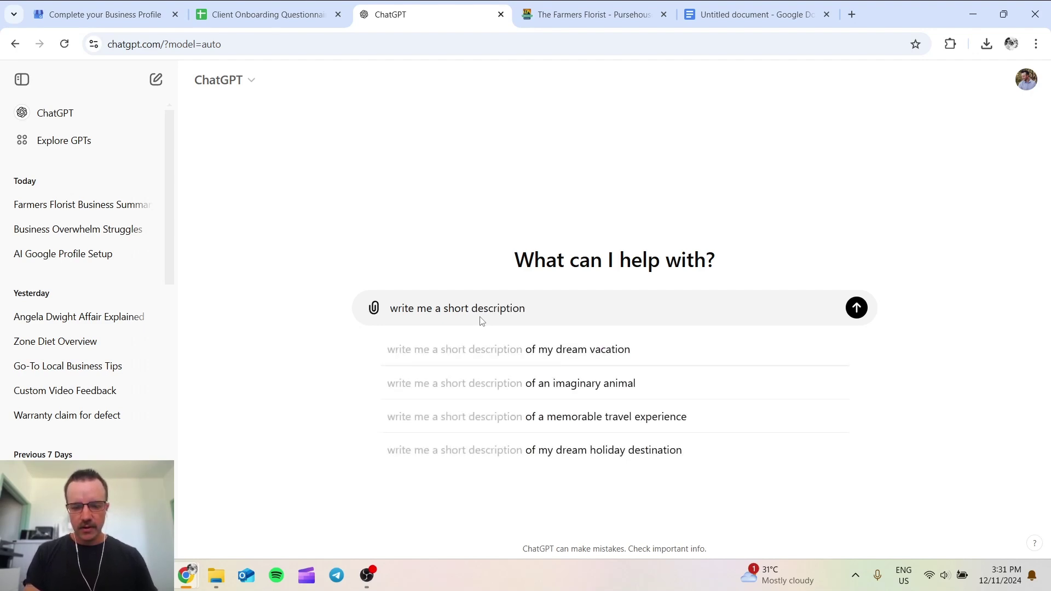
pyautogui.write('summarising the following,')
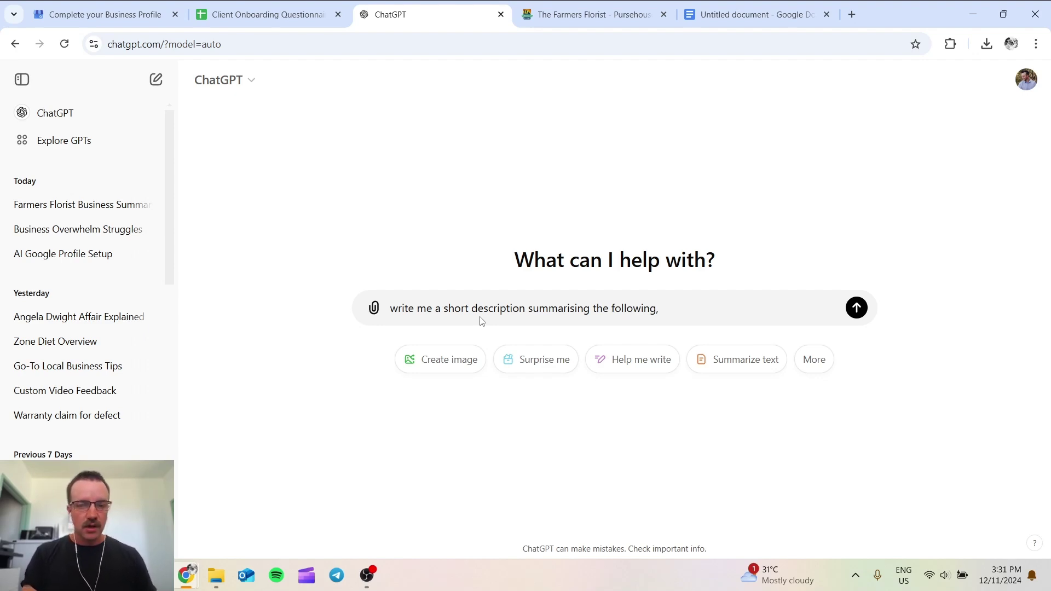
pyautogui.write('it cannot be more the')
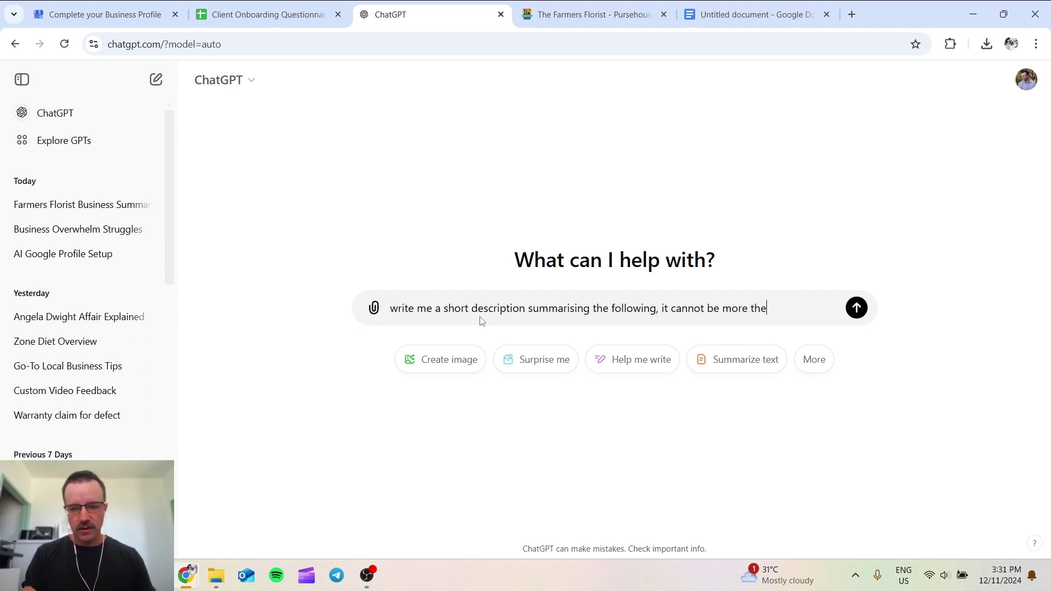
pyautogui.press('BackSpace')
pyautogui.write('an 750 ch')
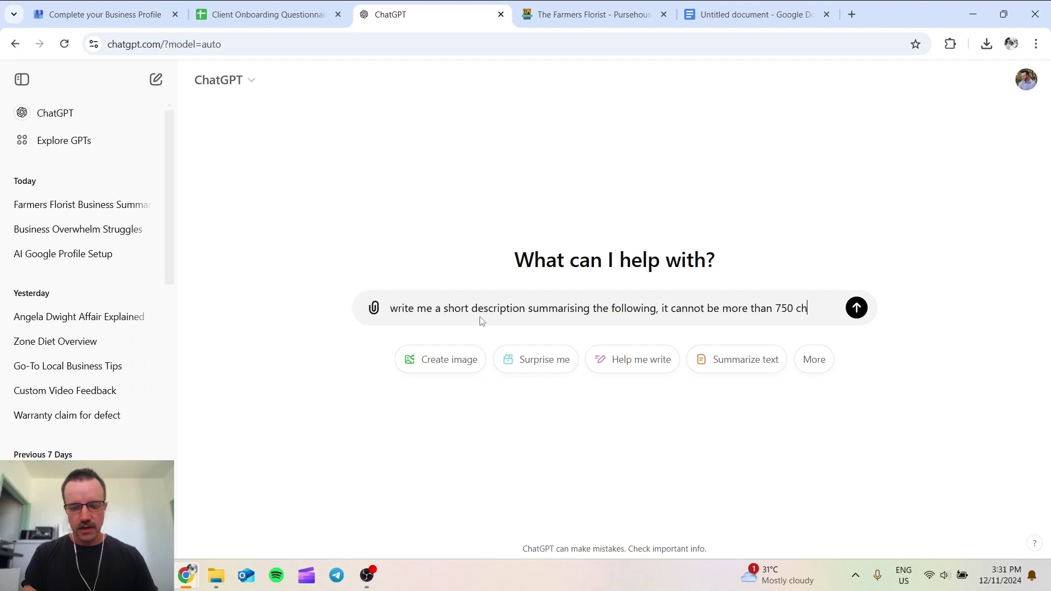
pyautogui.write('aracters long')
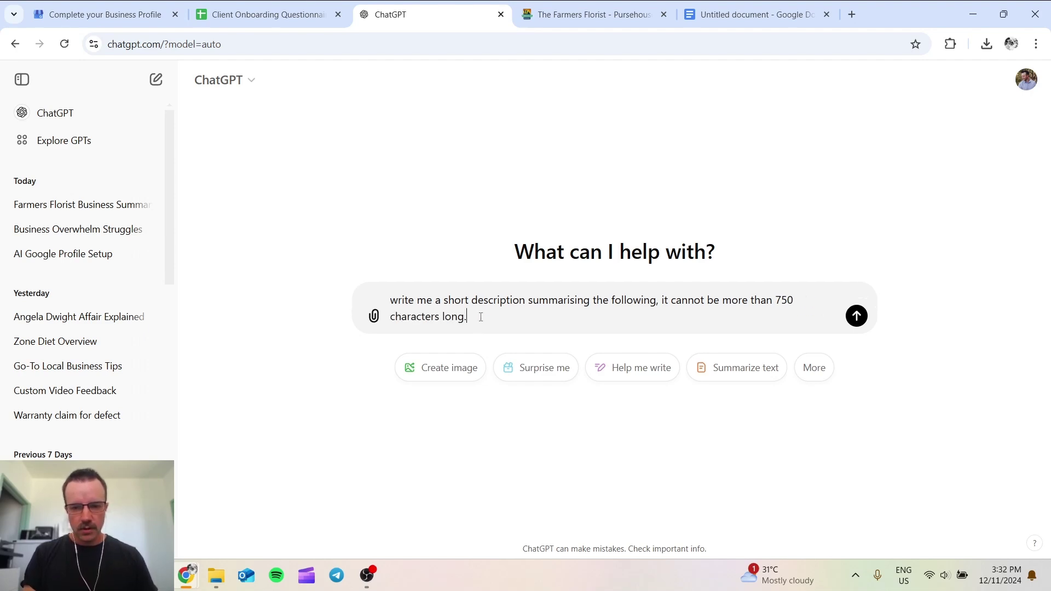
pyautogui.write('. Mainly focus on the business side of things,')
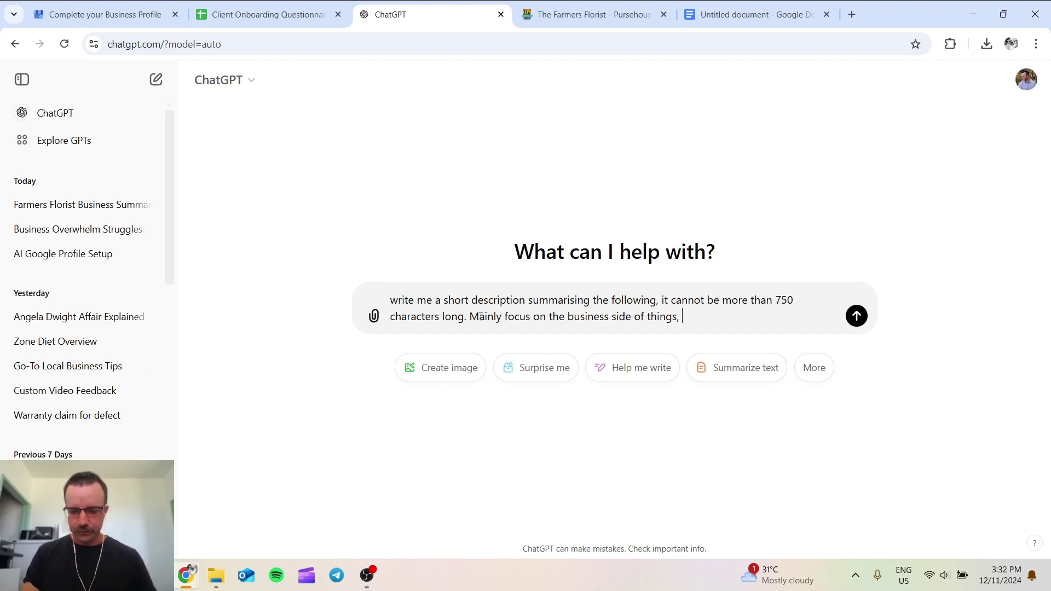
pyautogui.write('nmo')
pyautogui.press('BackSpace')
pyautogui.press('BackSpace')
pyautogui.write('t')
pyautogui.press('BackSpace')
pyautogui.press('BackSpace')
pyautogui.write('ot so much anything else.')
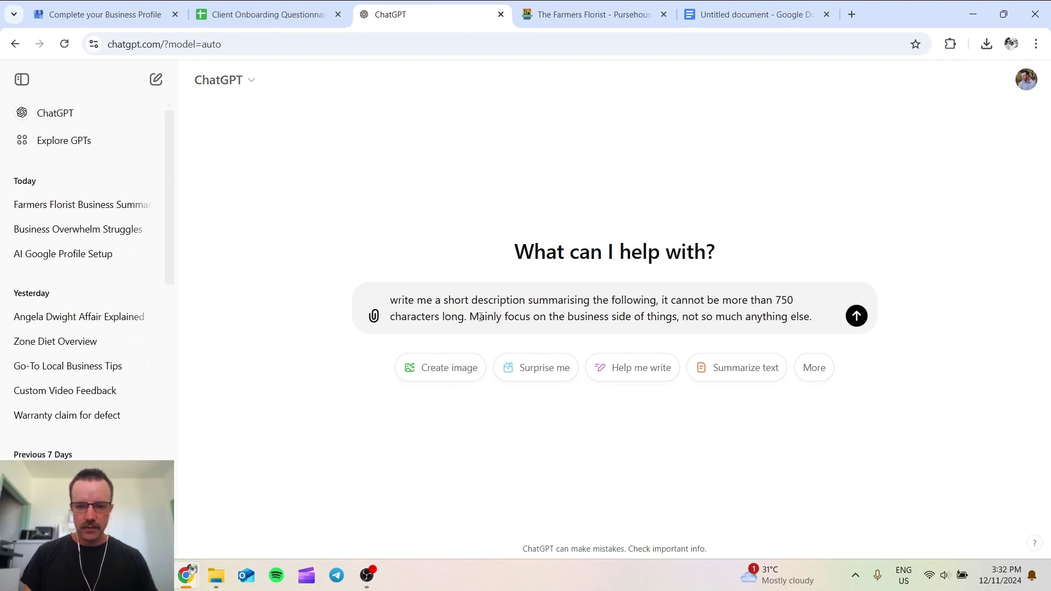
pyautogui.hotkey('shift', 'Return')
pyautogui.hotkey('shift', 'Return')
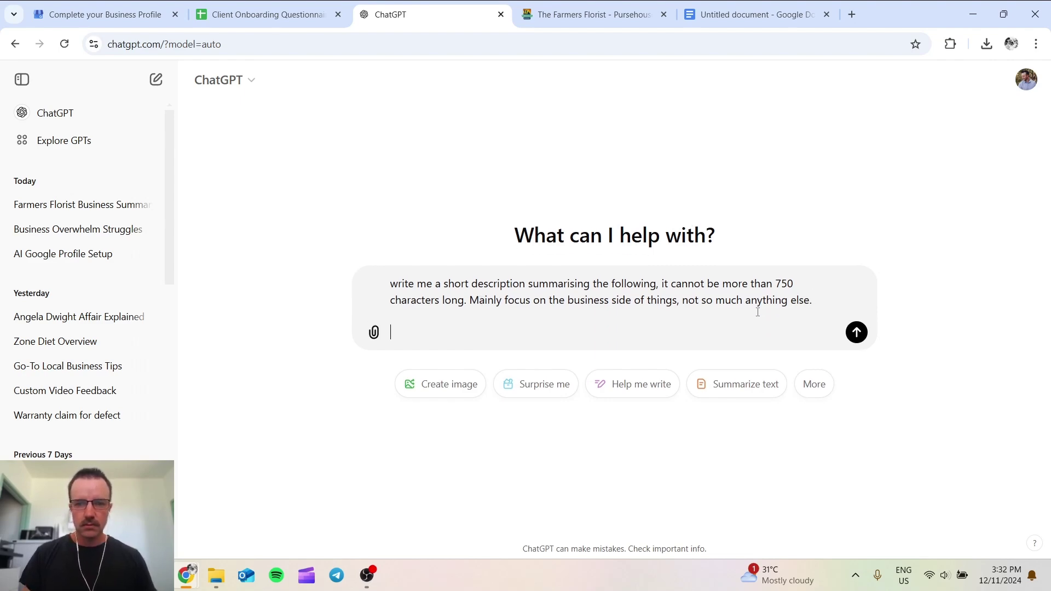
# Step: Copy the story text from the Google Doc and paste it below the prompt
pyautogui.click(755, 15)
pyautogui.click(498, 306)
pyautogui.hotkey('ctrl', 'a')
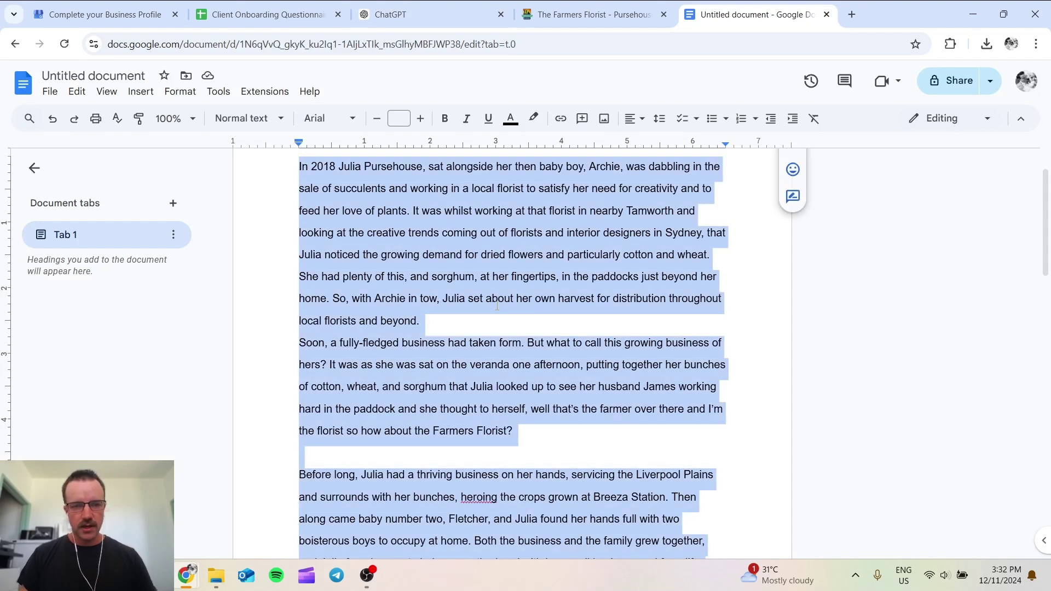
pyautogui.click(104, 14)
pyautogui.hotkey('ctrl', '3')
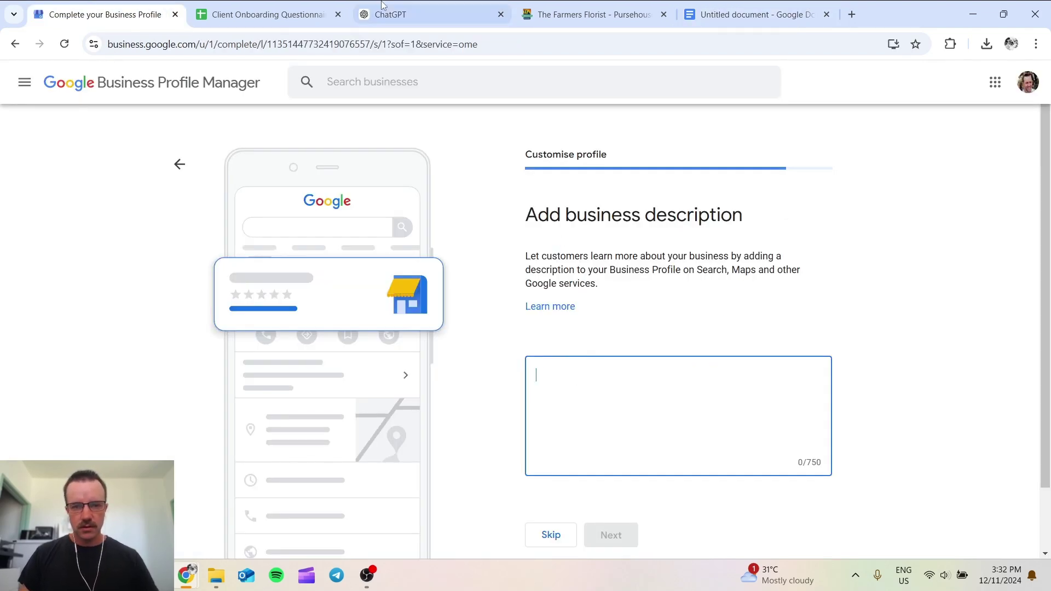
pyautogui.hotkey('ctrl', 'v')
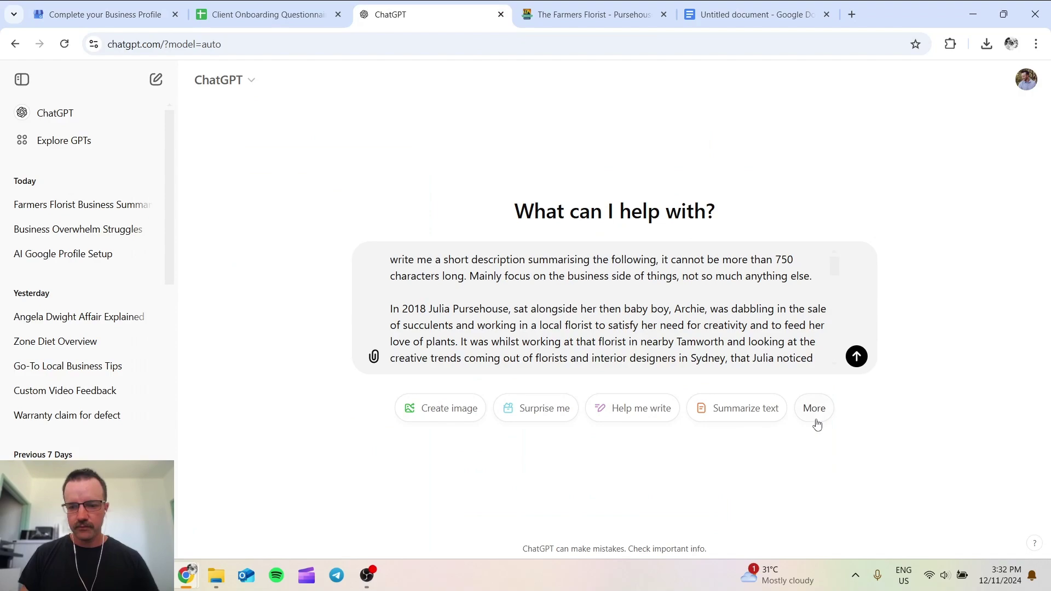
# Step: Send the prompt and story to ChatGPT to generate the Farmers Florist summary
pyautogui.scroll(-10, 872, 351)
pyautogui.click(858, 359)
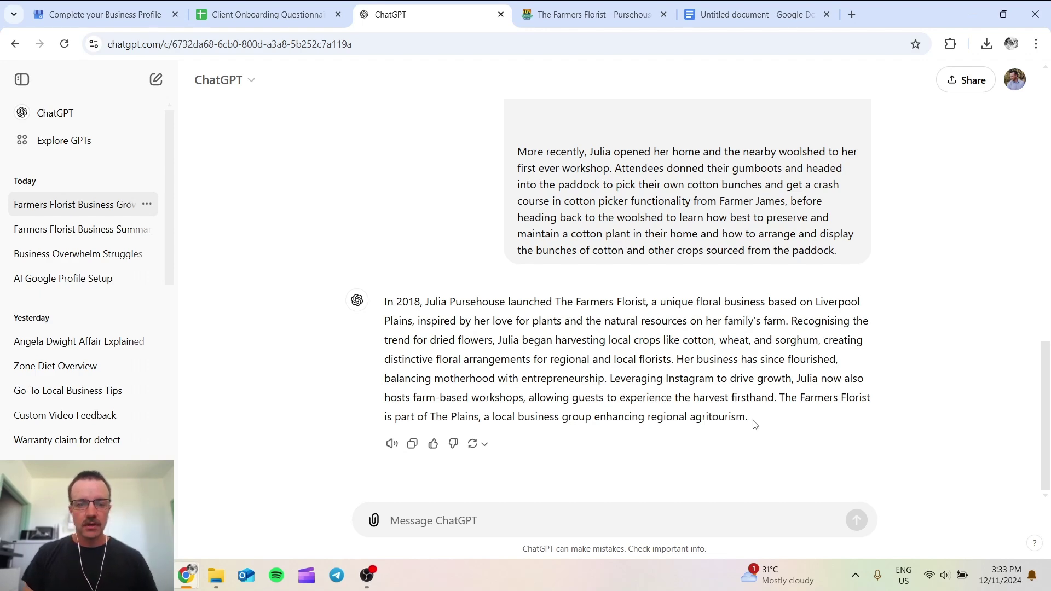
# Step: Paste the 681-character ChatGPT text as the business description and continue to the photos step
pyautogui.click(93, 15)
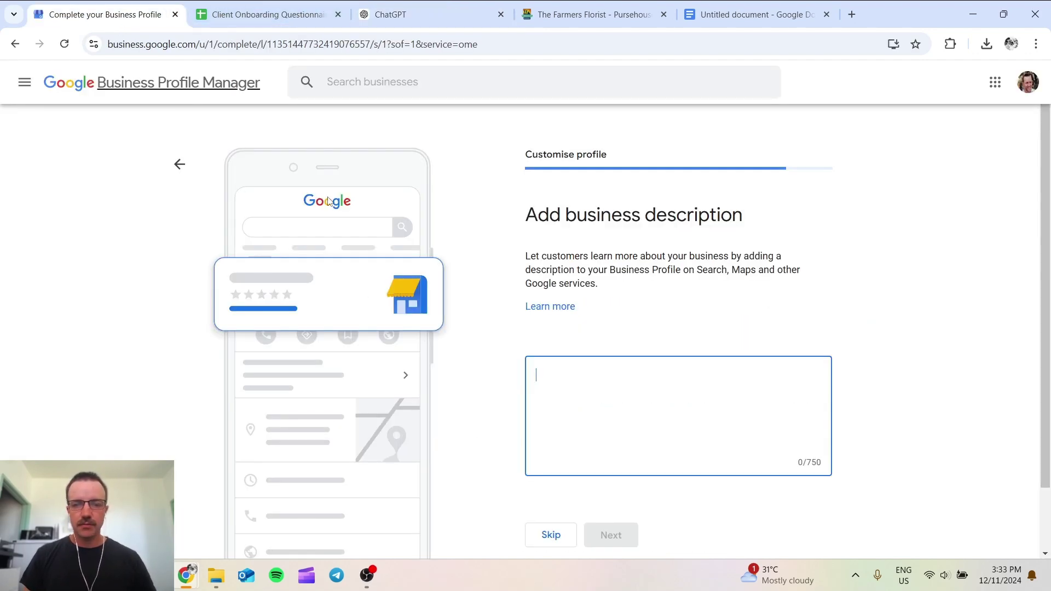
pyautogui.hotkey('ctrl', 'v')
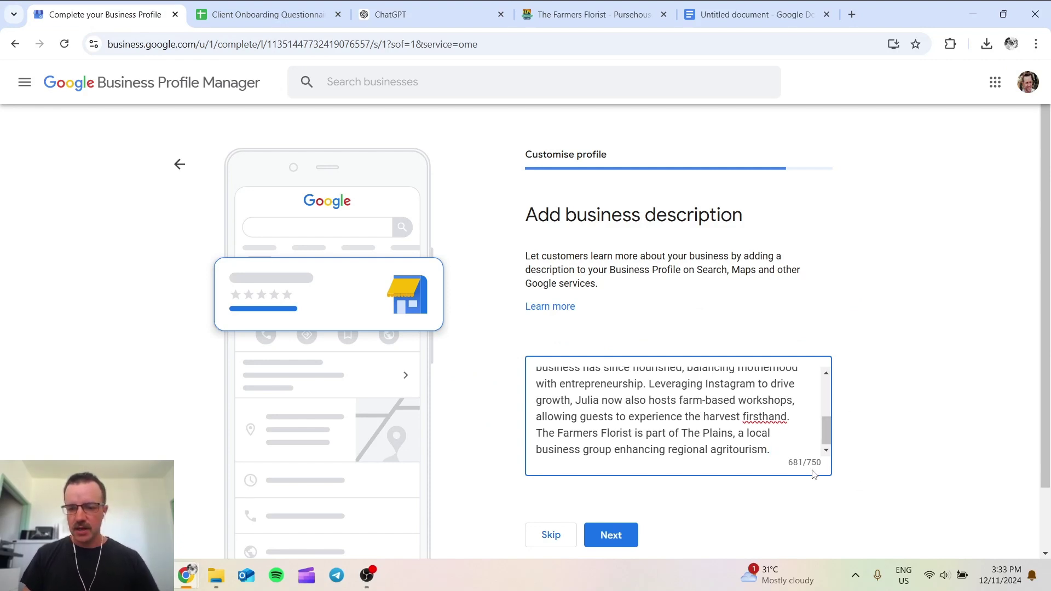
pyautogui.scroll(1, 826, 419)
pyautogui.moveTo(827, 419); pyautogui.dragTo(825, 397)
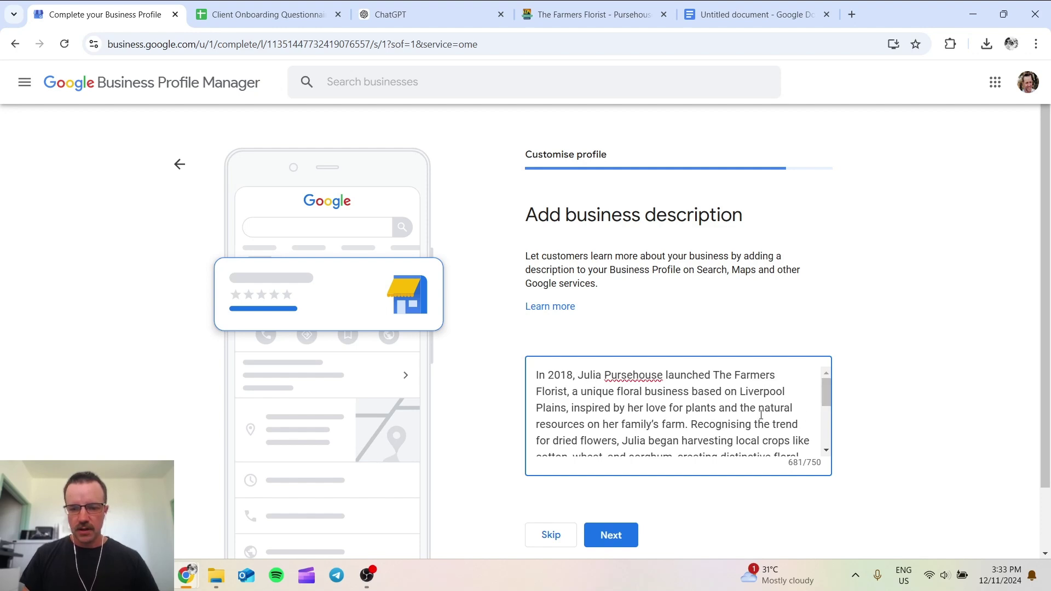
pyautogui.moveTo(826, 393); pyautogui.dragTo(827, 433)
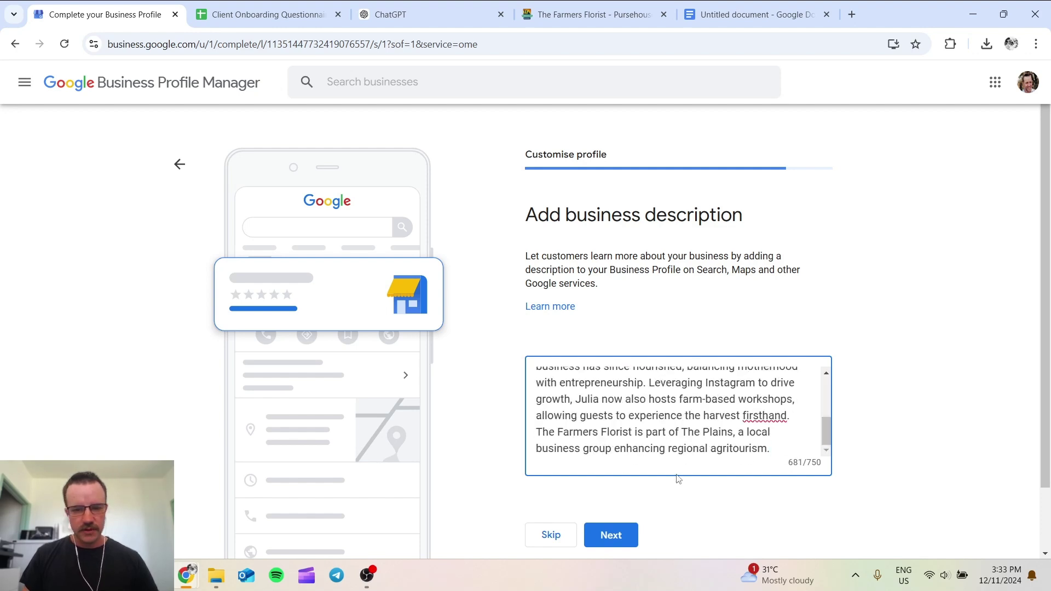
pyautogui.click(608, 536)
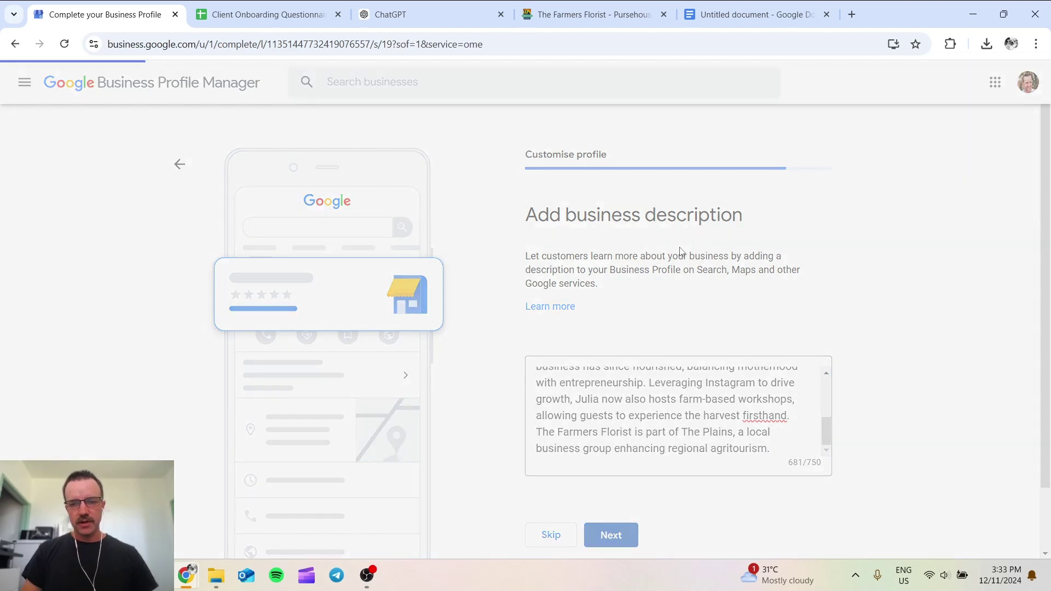
pyautogui.scroll(-2, 631, 334)
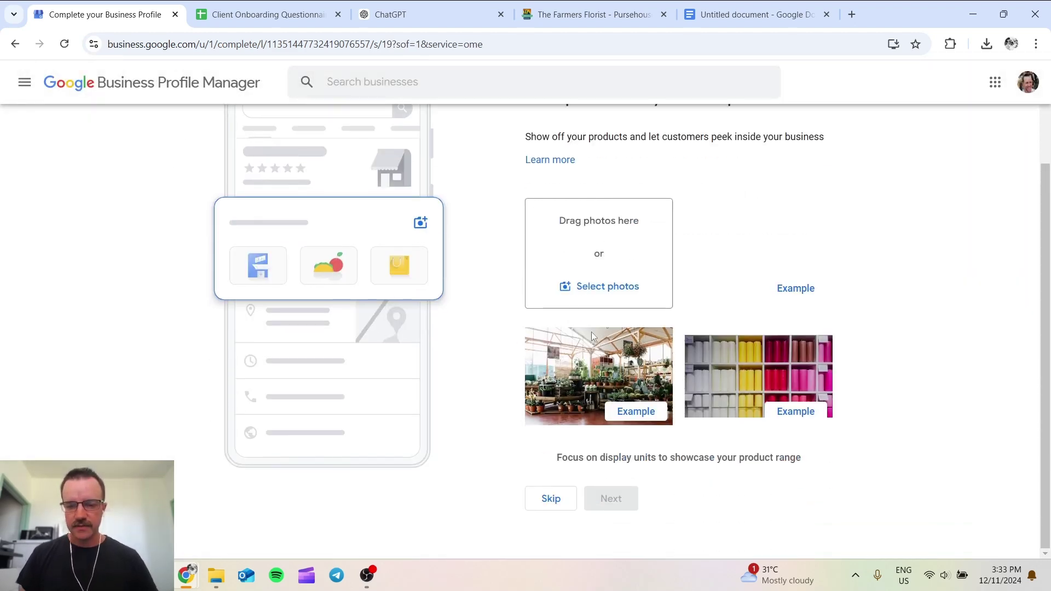
# Step: Browse to the Marketing > Clients > The Farmer's Florist folder to pick shop photos
pyautogui.click(578, 288)
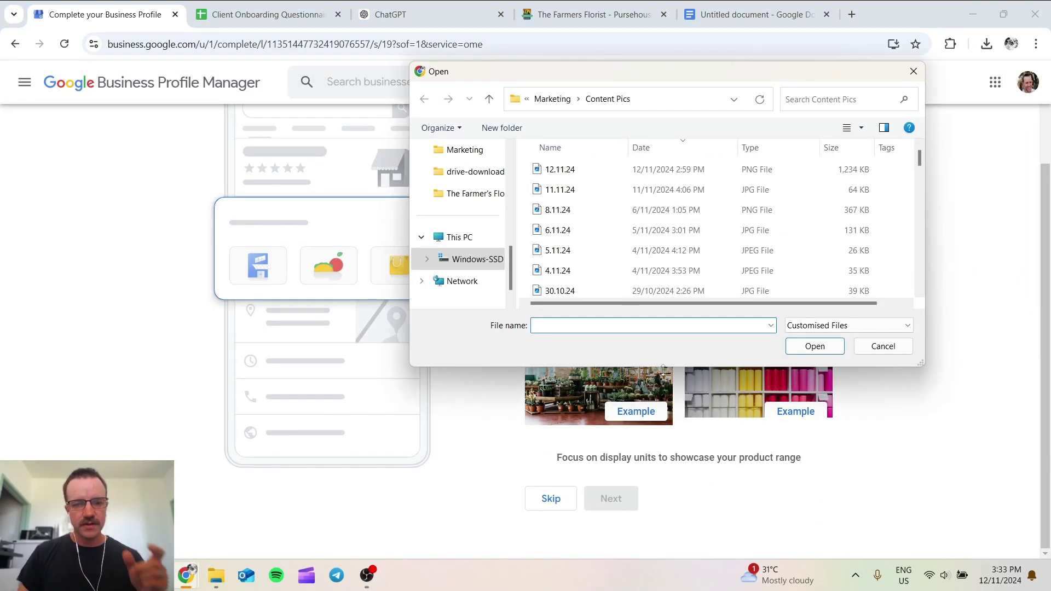
pyautogui.click(465, 149)
pyautogui.doubleClick(643, 173)
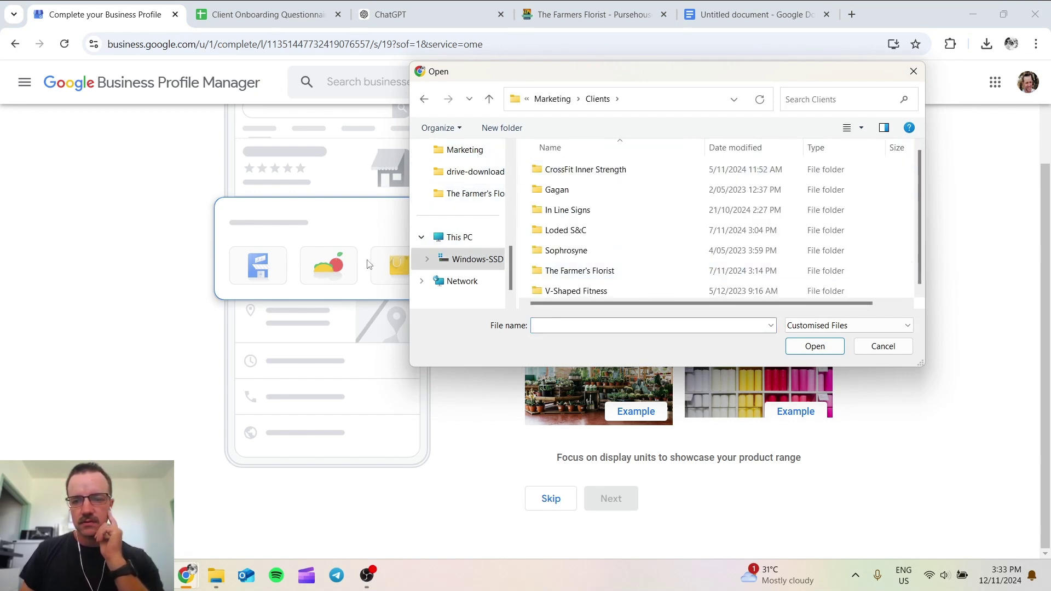
pyautogui.click(572, 267)
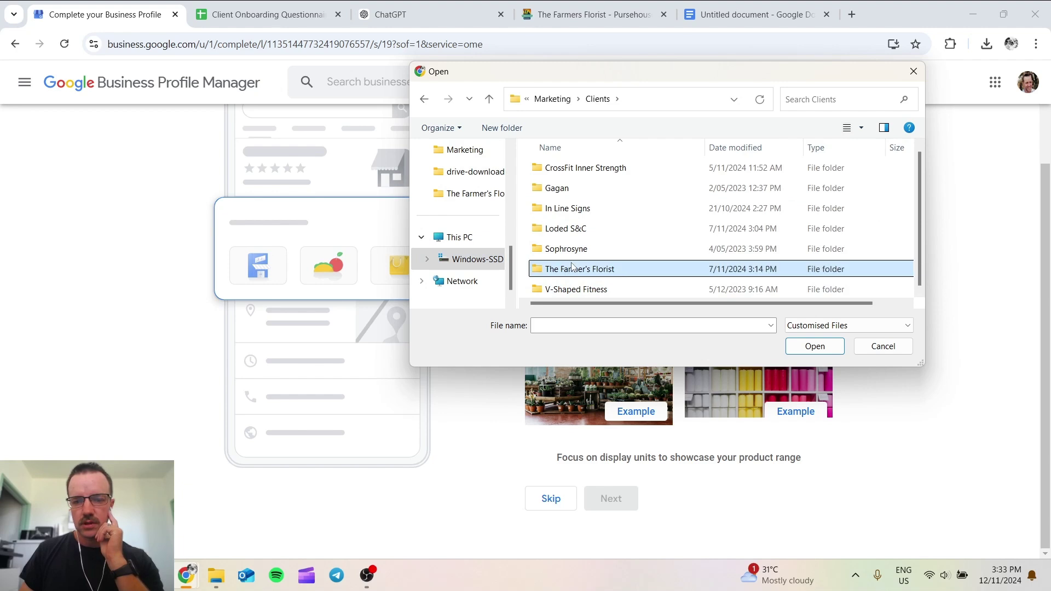
pyautogui.doubleClick(572, 267)
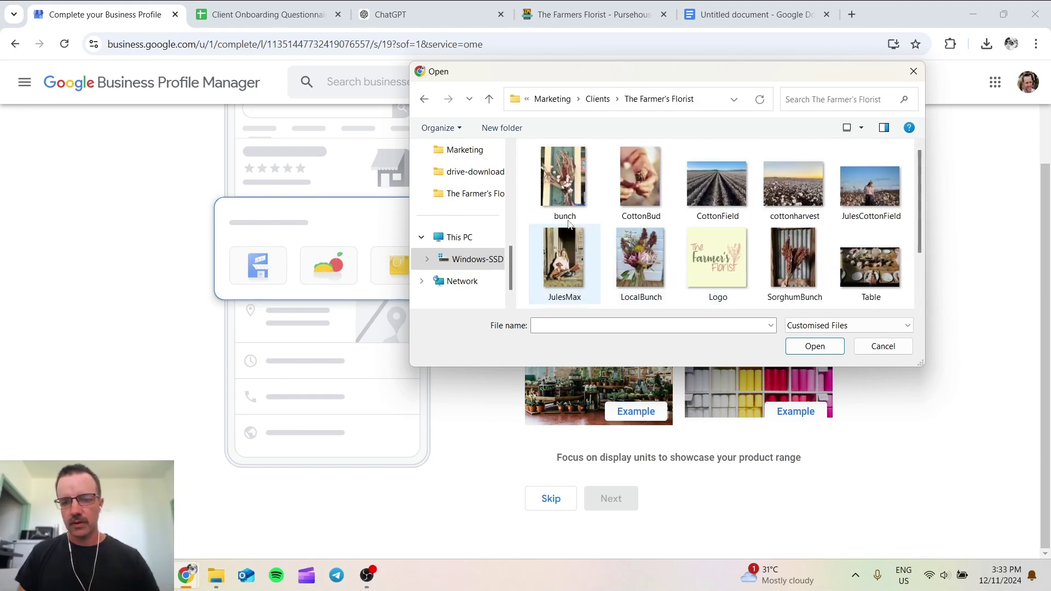
# Step: Select bunch, CottonBud, CottonField, JulesCottonField and LocalBunch (not JulesMax) and upload them
pyautogui.click(640, 180)
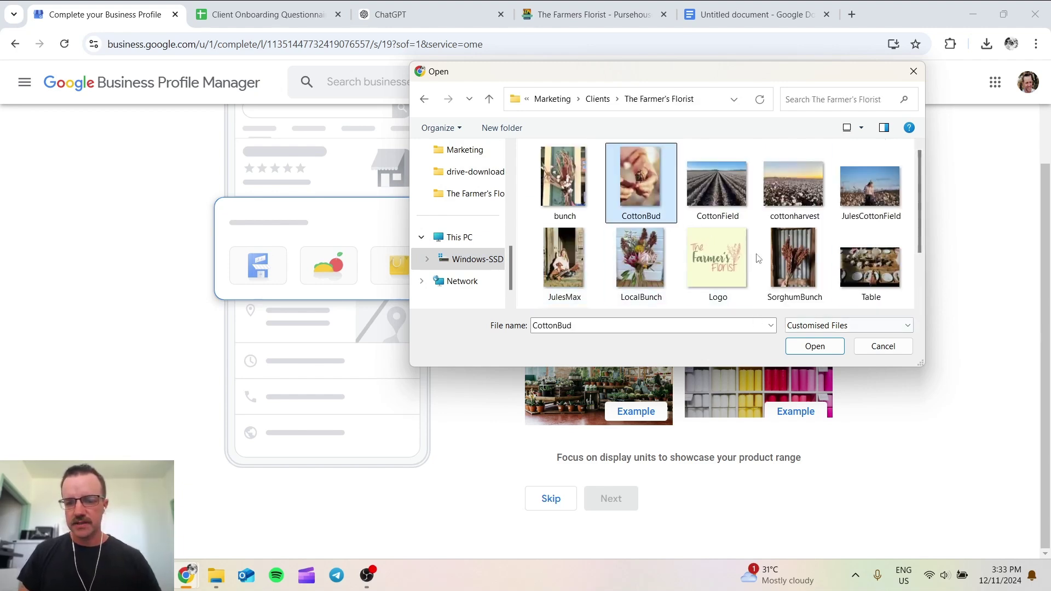
pyautogui.keyDown('ctrl'); pyautogui.click(717, 183); pyautogui.keyUp('ctrl')
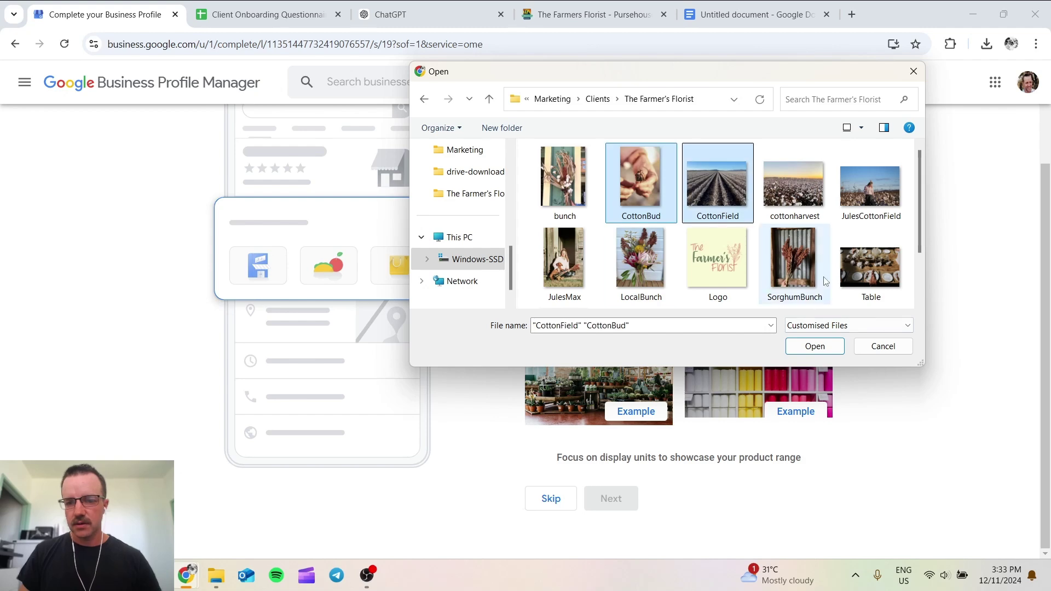
pyautogui.keyDown('ctrl'); pyautogui.click(853, 213); pyautogui.keyUp('ctrl')
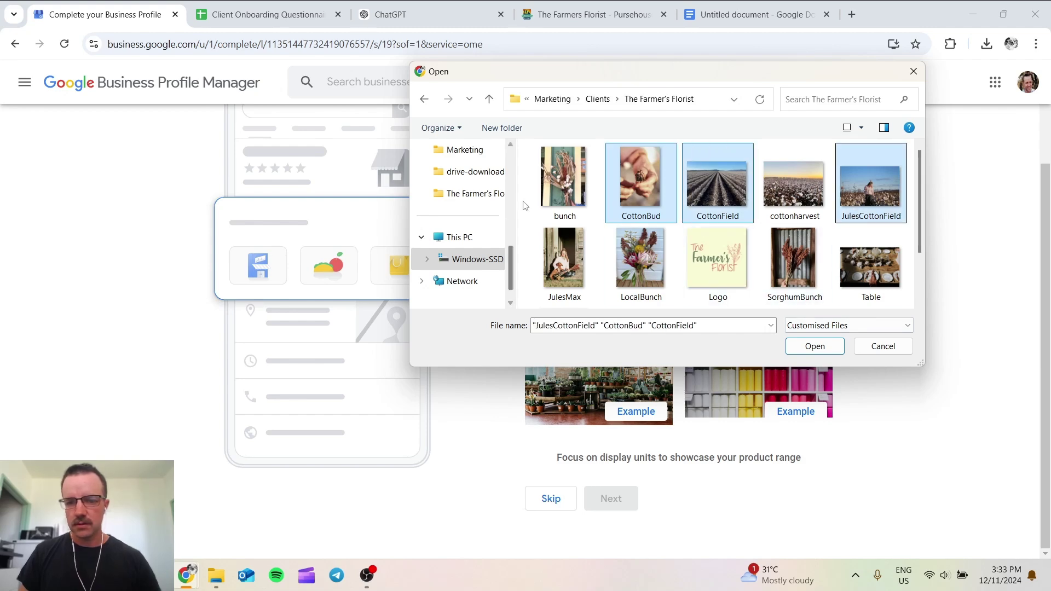
pyautogui.keyDown('ctrl'); pyautogui.click(564, 181); pyautogui.keyUp('ctrl')
pyautogui.scroll(-1, 915, 182)
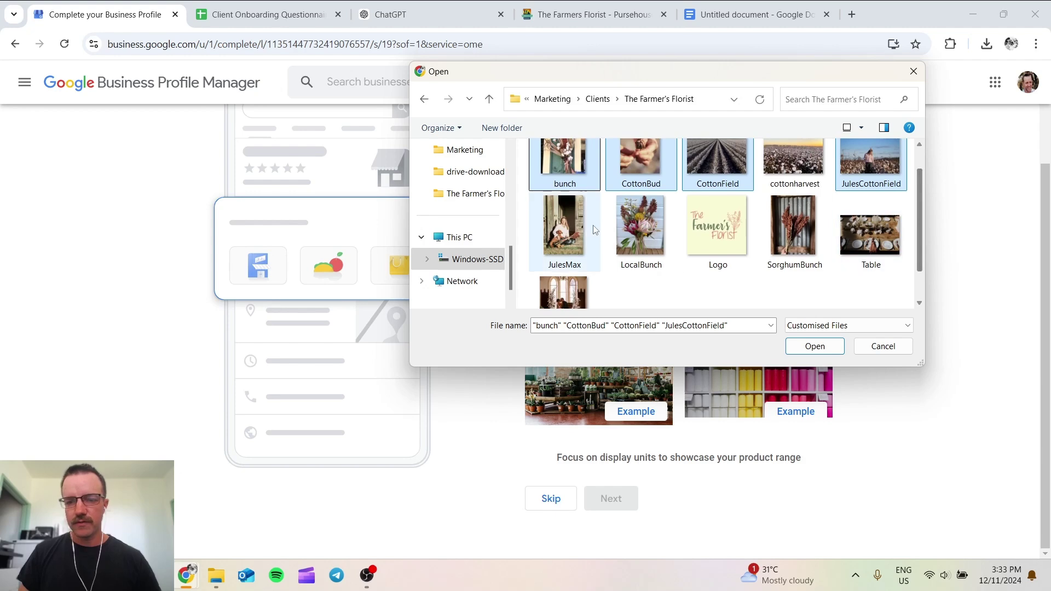
pyautogui.keyDown('ctrl'); pyautogui.click(563, 223); pyautogui.keyUp('ctrl')
pyautogui.keyDown('ctrl'); pyautogui.click(563, 220); pyautogui.keyUp('ctrl')
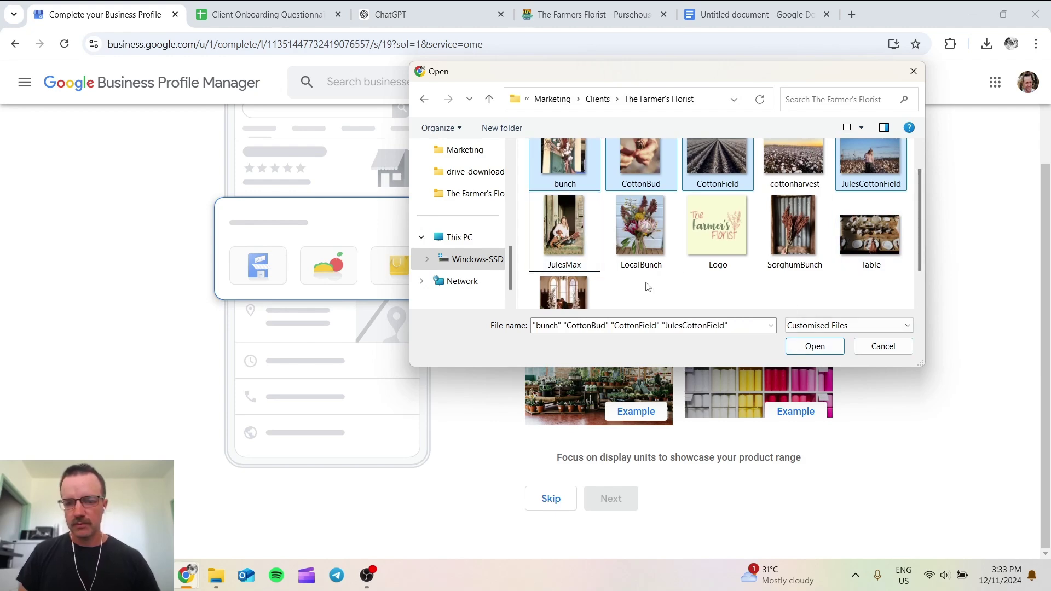
pyautogui.keyDown('ctrl'); pyautogui.click(640, 224); pyautogui.keyUp('ctrl')
pyautogui.click(815, 347)
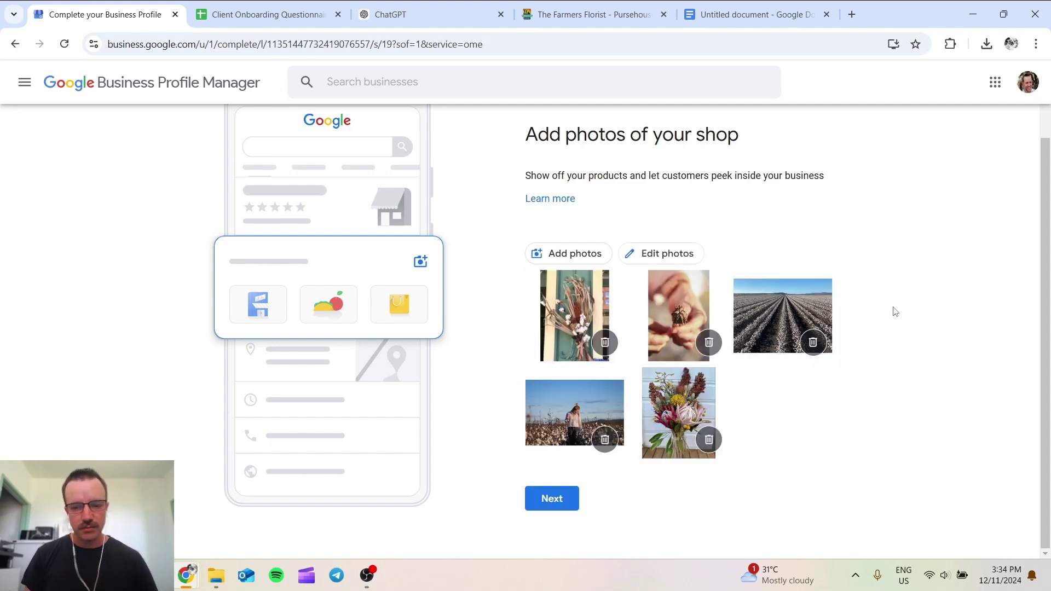
# Step: Skip the $600 ad credit offer and finish setup to view the profile in Search
pyautogui.click(529, 508)
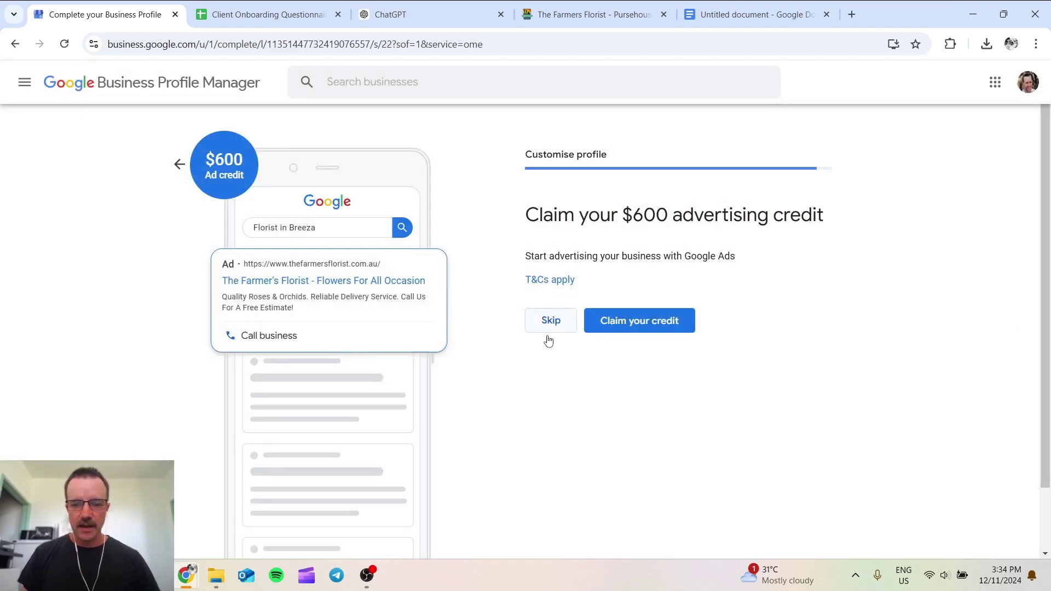
pyautogui.click(547, 329)
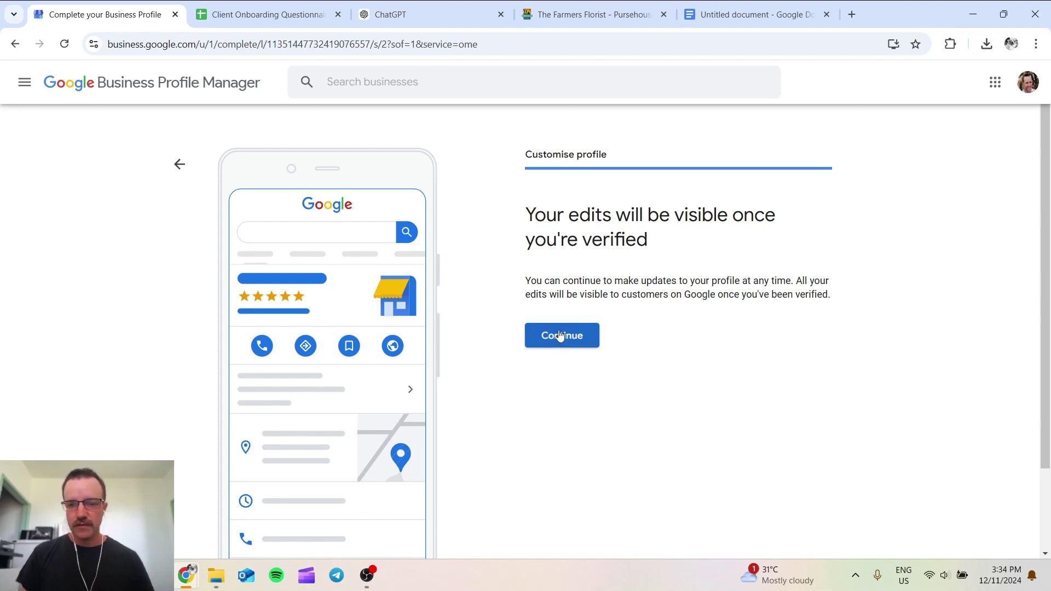
pyautogui.click(559, 336)
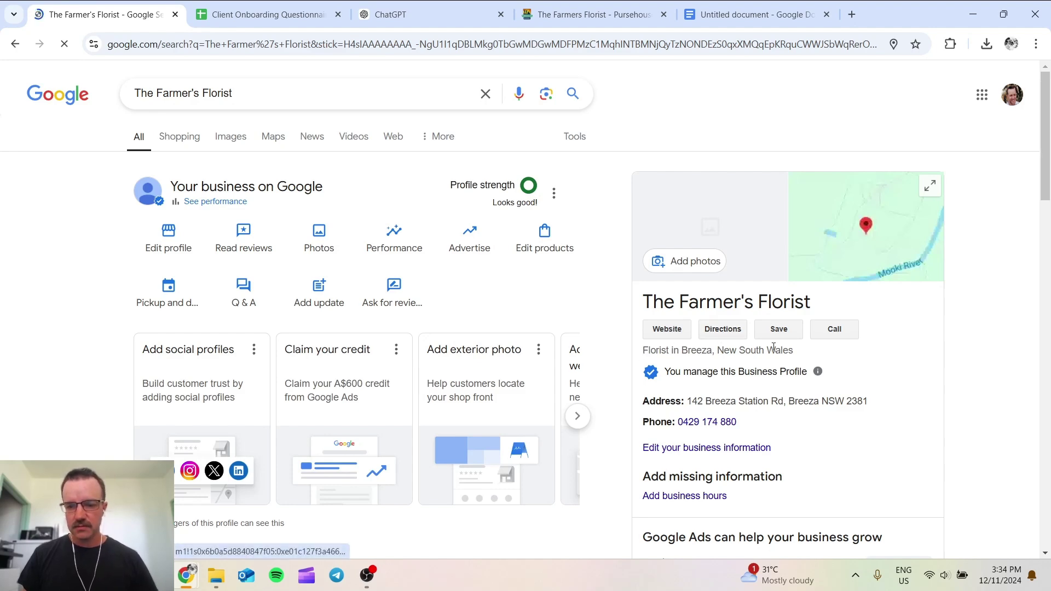
# Step: Review The Farmer's Florist search panel and its new description, then go to Edit profile
pyautogui.scroll(-2, 850, 351)
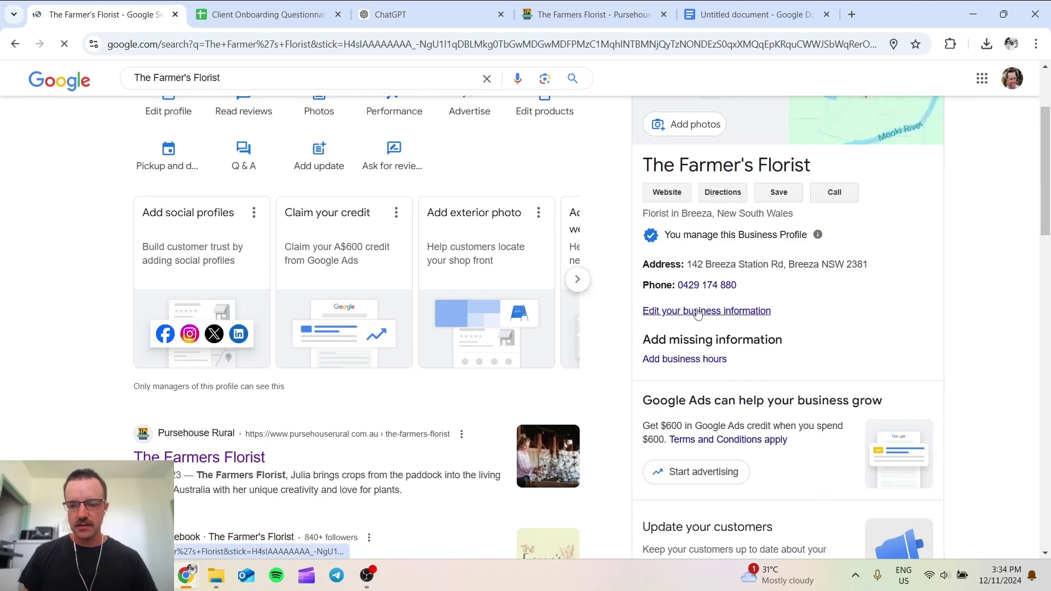
pyautogui.scroll(2, 697, 313)
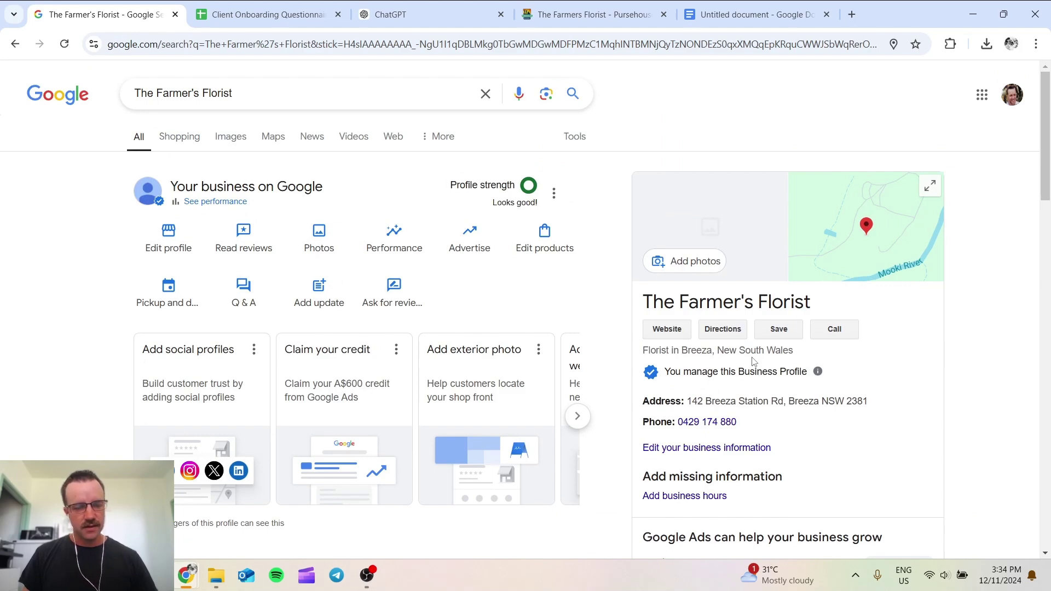
pyautogui.scroll(-5, 803, 311)
pyautogui.scroll(-1, 802, 311)
pyautogui.scroll(5, 802, 311)
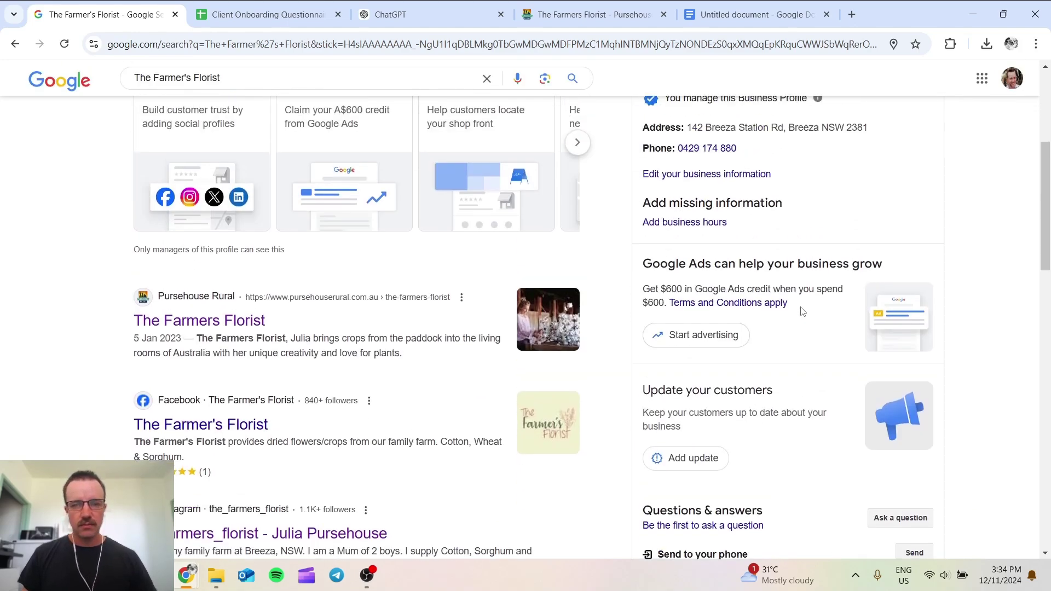
pyautogui.scroll(1, 506, 219)
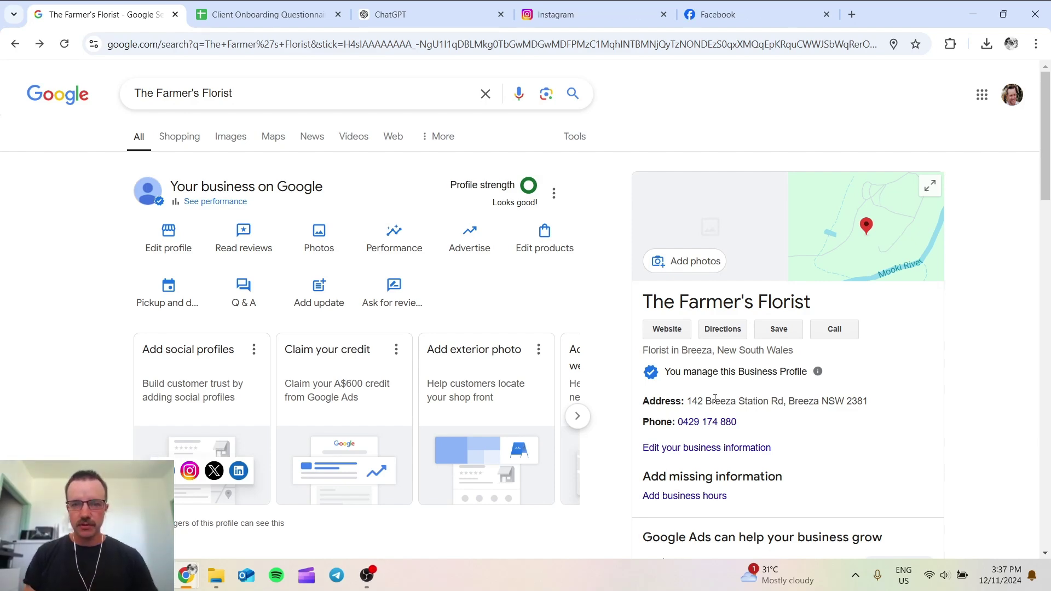
pyautogui.scroll(-10, 715, 399)
pyautogui.scroll(-1, 715, 402)
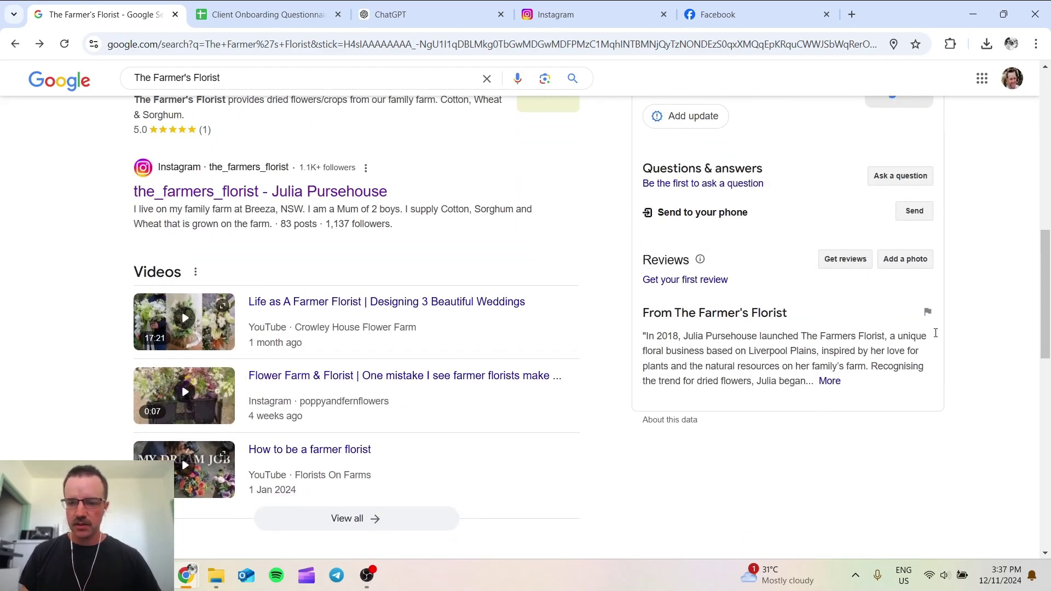
pyautogui.scroll(10, 501, 329)
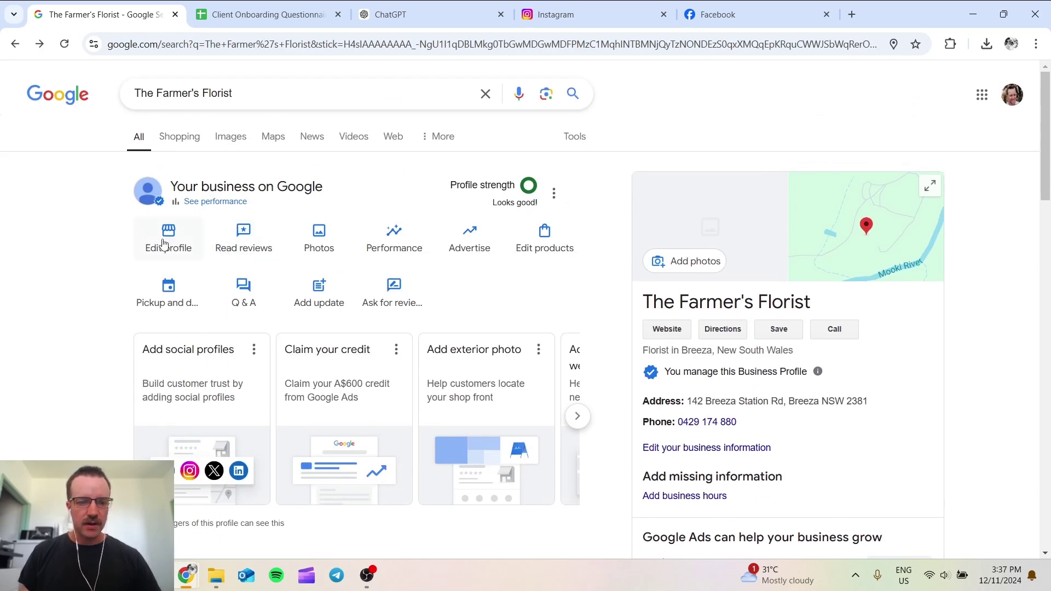
pyautogui.click(165, 245)
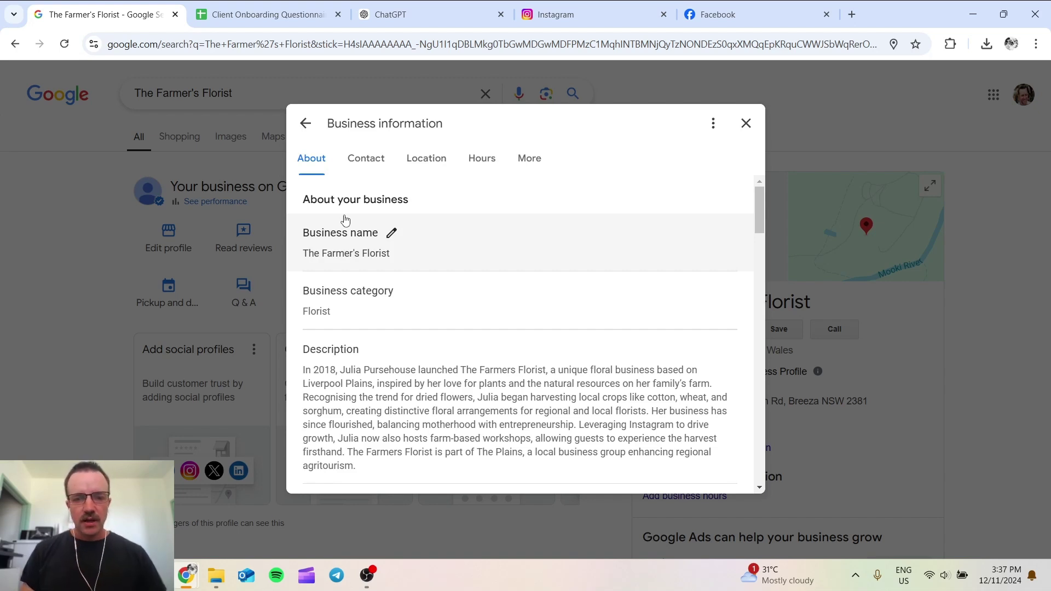
# Step: Add an Instagram social profile using the page address copied from the Instagram tab
pyautogui.click(528, 170)
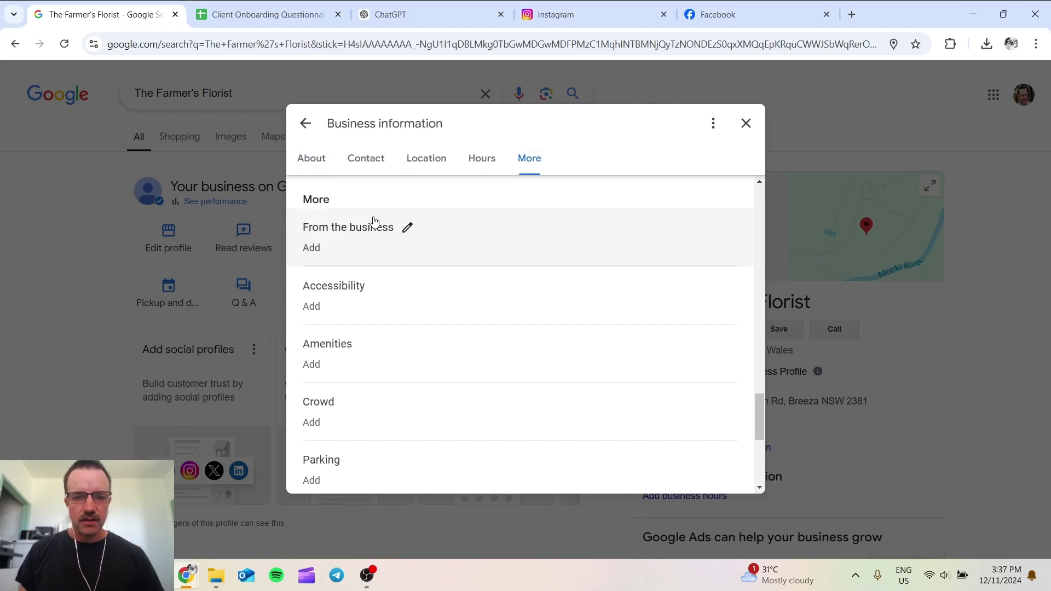
pyautogui.scroll(-5, 521, 408)
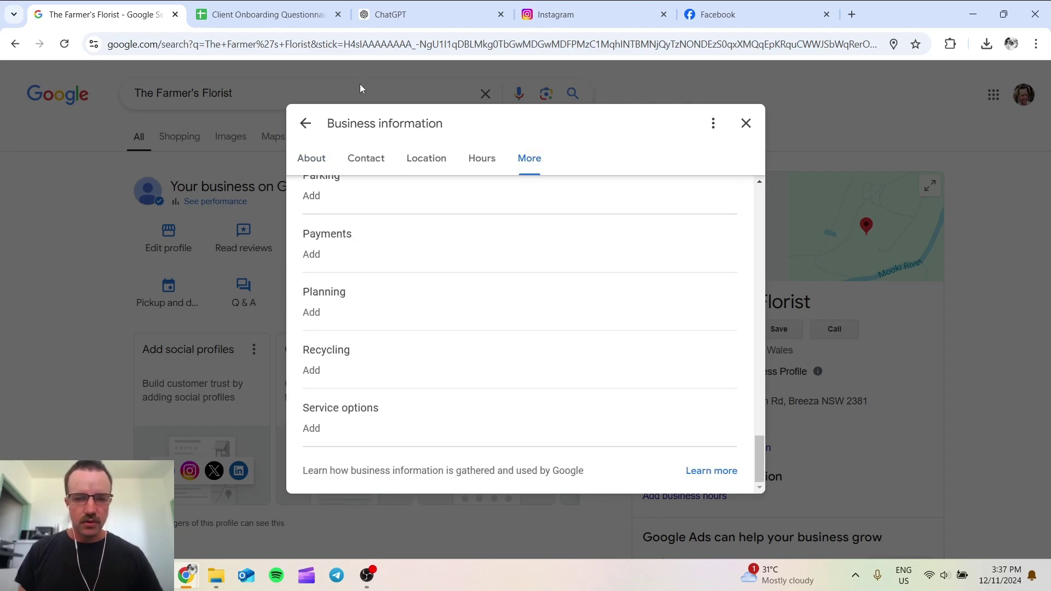
pyautogui.click(312, 159)
pyautogui.scroll(-6, 529, 264)
pyautogui.scroll(-3, 527, 266)
pyautogui.scroll(2, 671, 394)
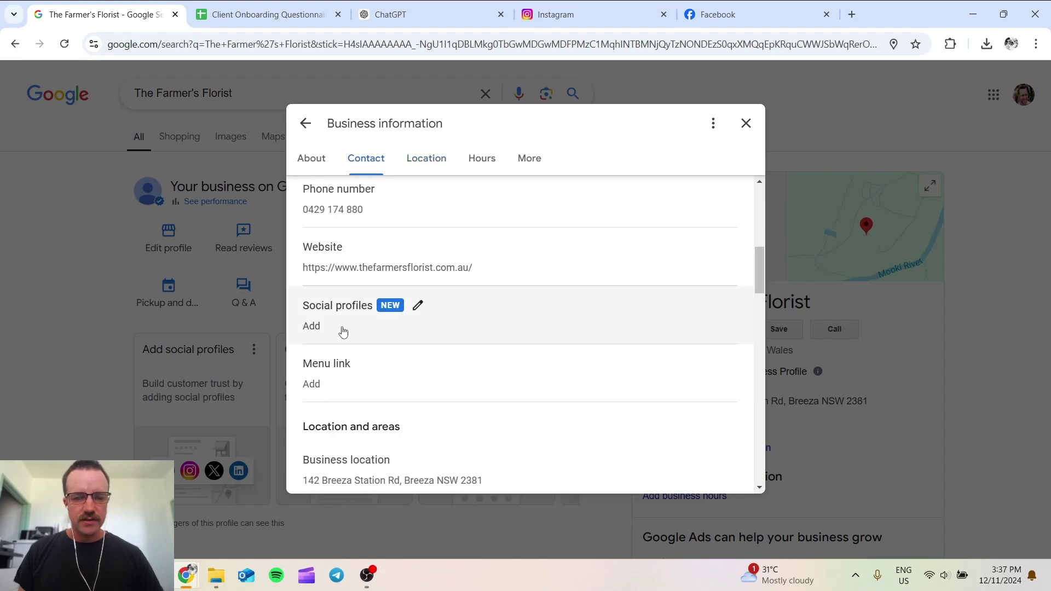
pyautogui.click(406, 331)
pyautogui.click(372, 369)
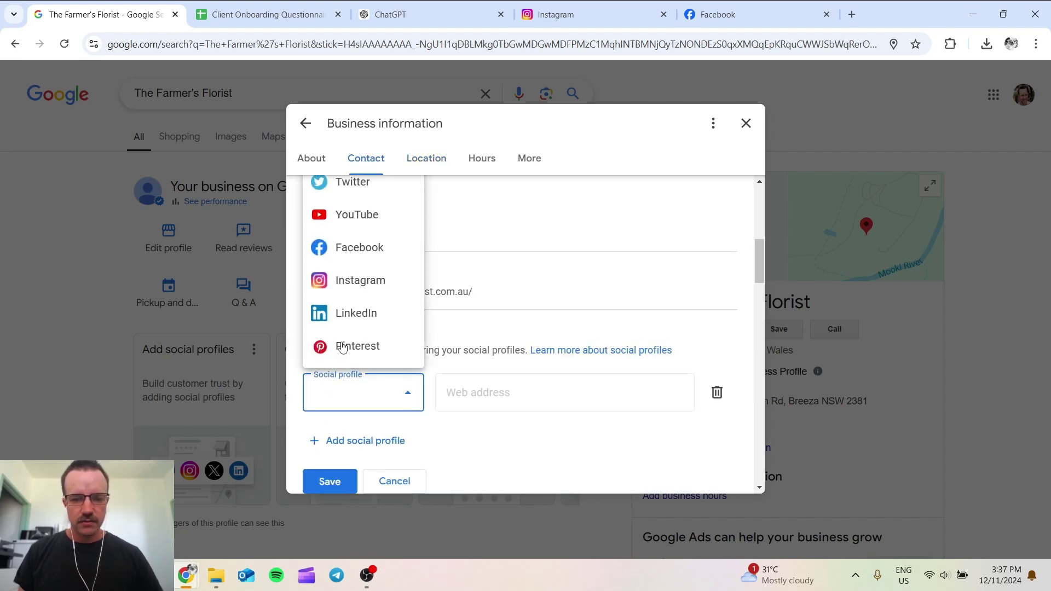
pyautogui.click(342, 280)
pyautogui.click(673, 403)
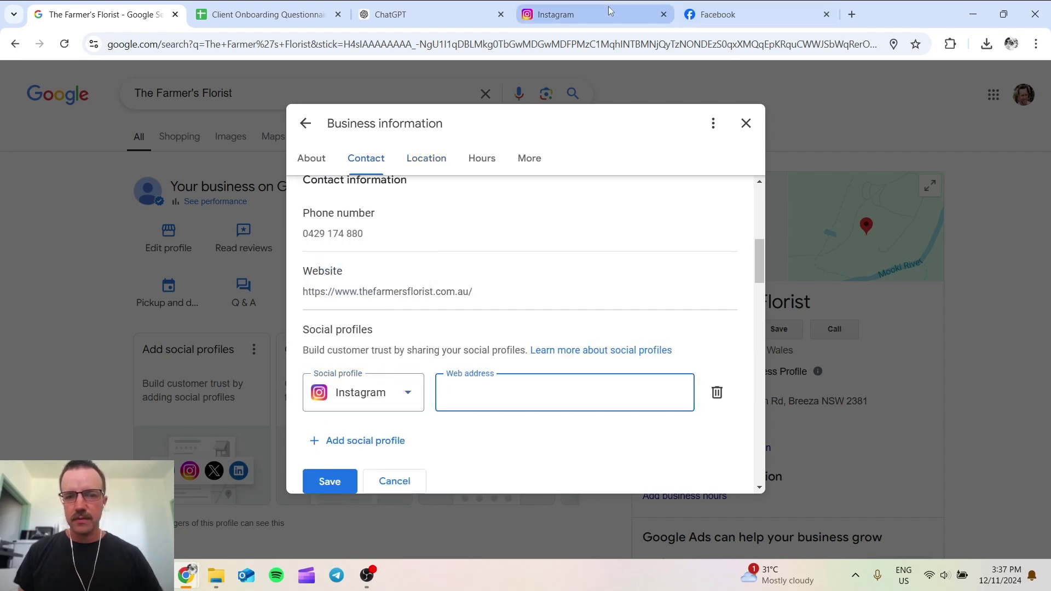
pyautogui.click(580, 14)
pyautogui.click(328, 47)
pyautogui.hotkey('ctrl', 'c')
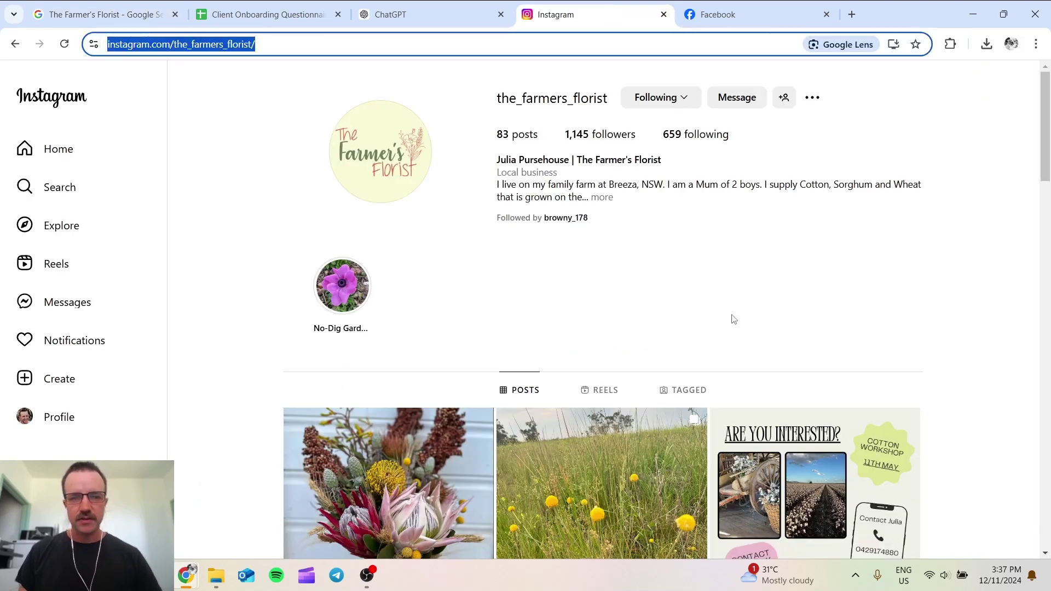
pyautogui.click(104, 15)
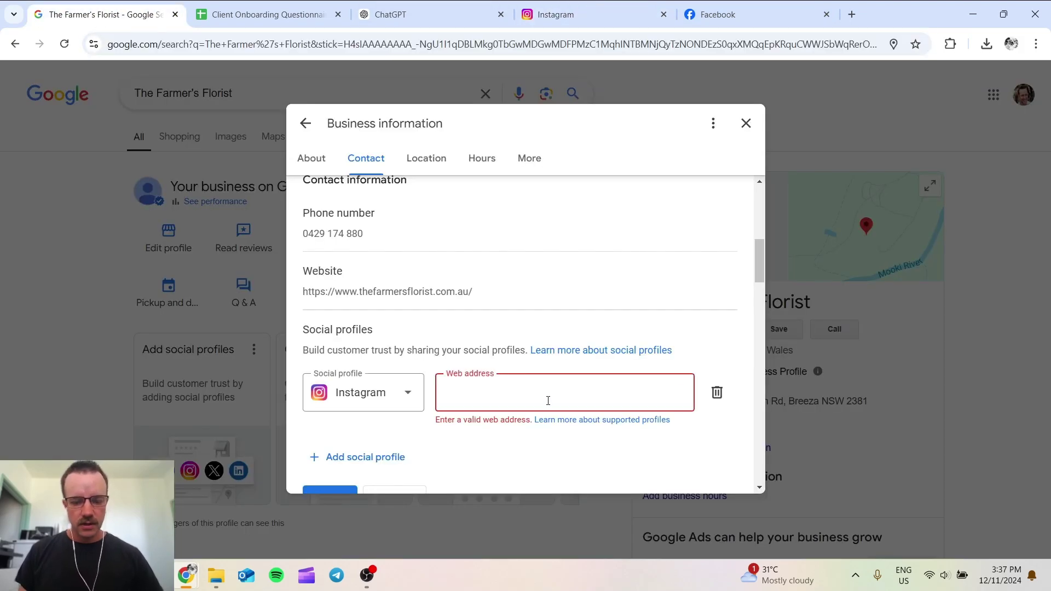
pyautogui.hotkey('ctrl', 'v')
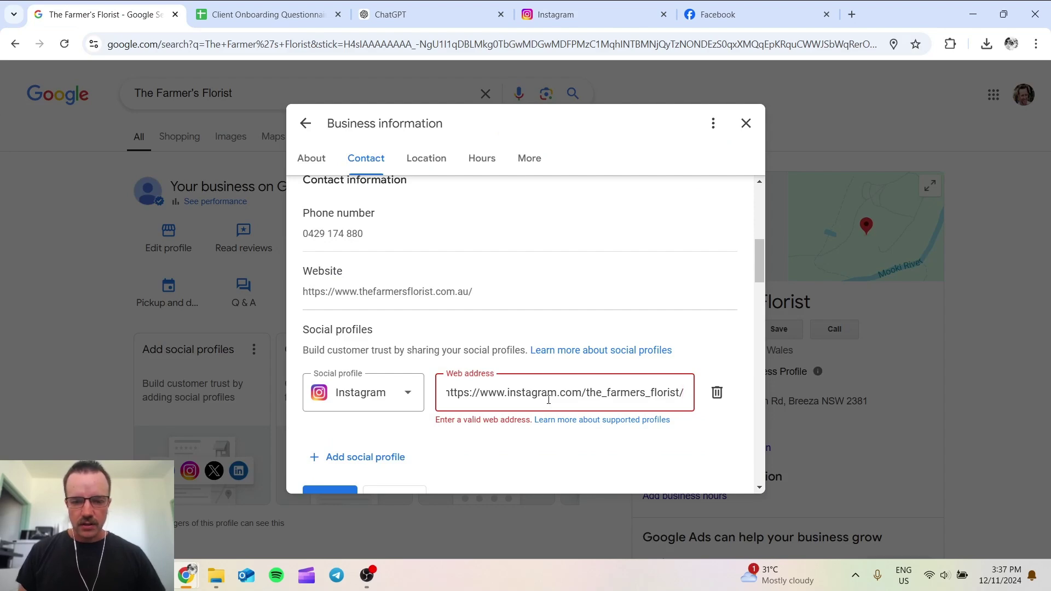
pyautogui.click(541, 461)
# Step: Add a Facebook social profile with the address copied from its tab, and save
pyautogui.click(340, 440)
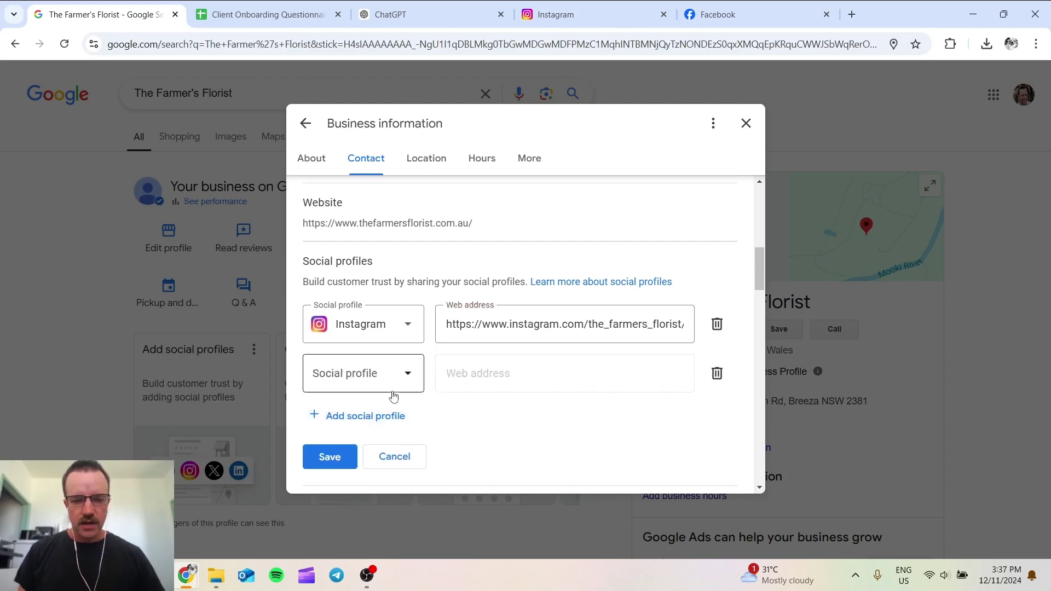
pyautogui.click(335, 383)
pyautogui.click(379, 288)
pyautogui.click(579, 397)
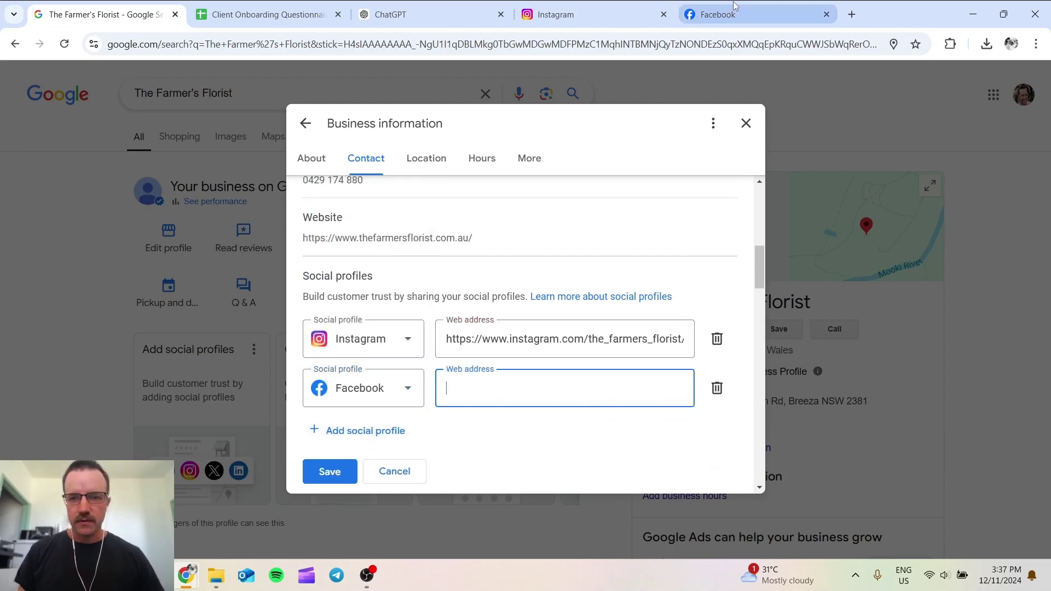
pyautogui.click(728, 14)
pyautogui.click(256, 45)
pyautogui.hotkey('ctrl', 'c')
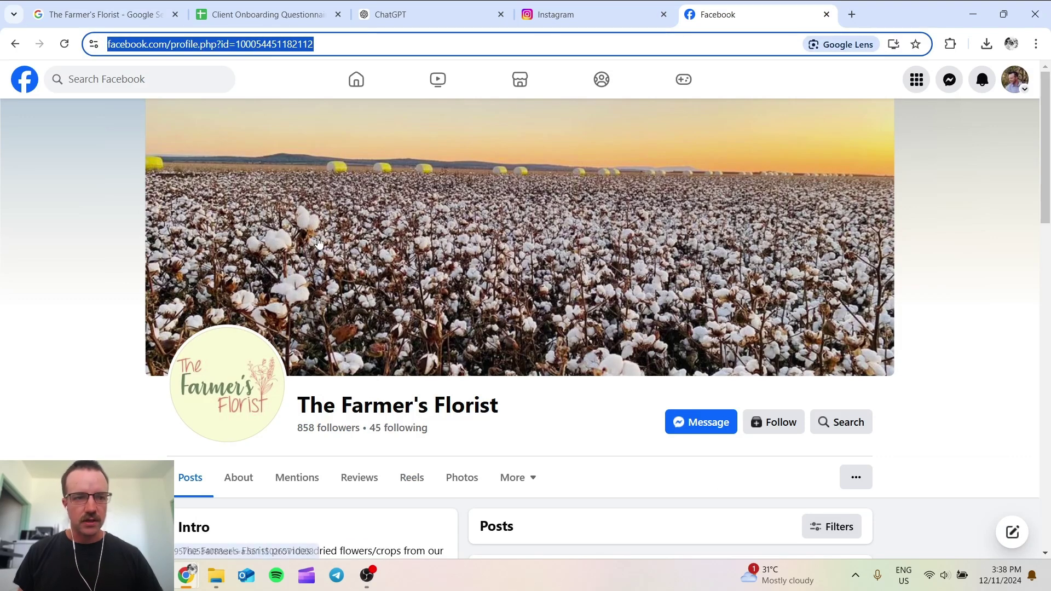
pyautogui.click(104, 14)
pyautogui.hotkey('ctrl', 'v')
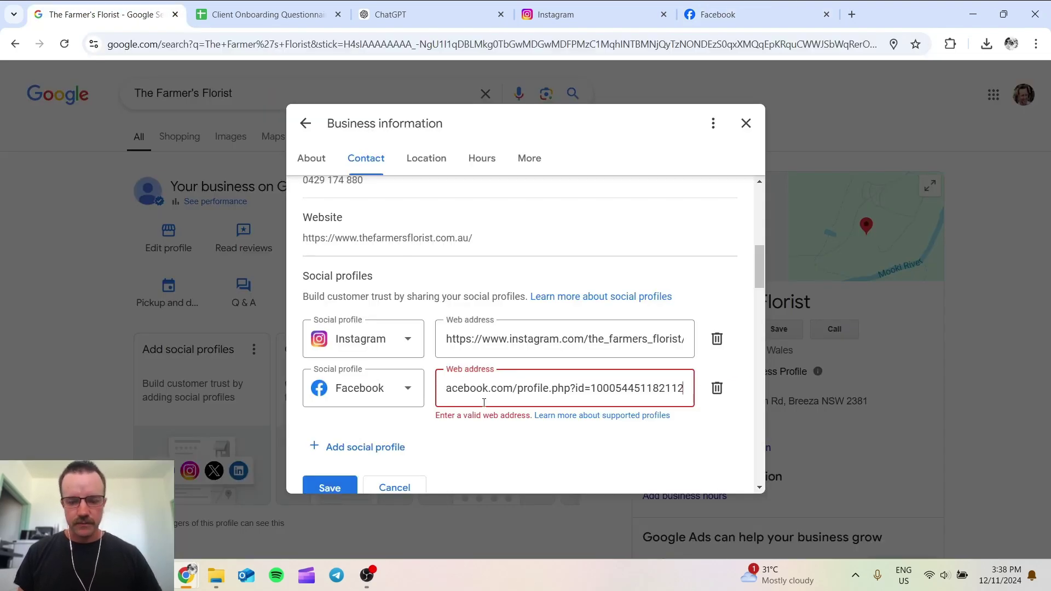
pyautogui.click(508, 446)
pyautogui.scroll(-3, 508, 445)
pyautogui.click(326, 269)
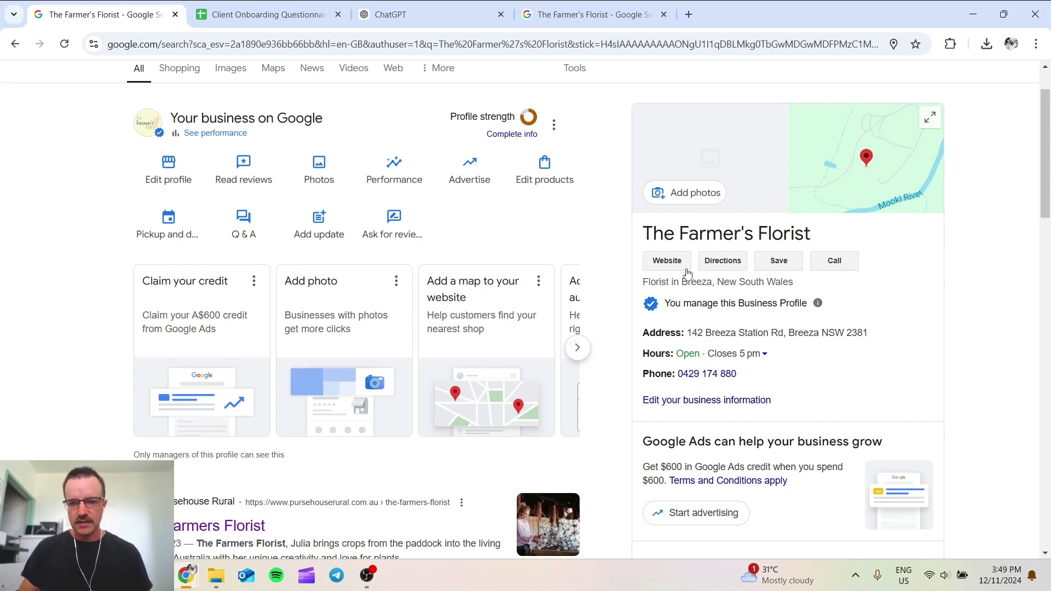
# Step: Check the listing's website link, then expand the full From The Farmer's Florist description
pyautogui.click(655, 264)
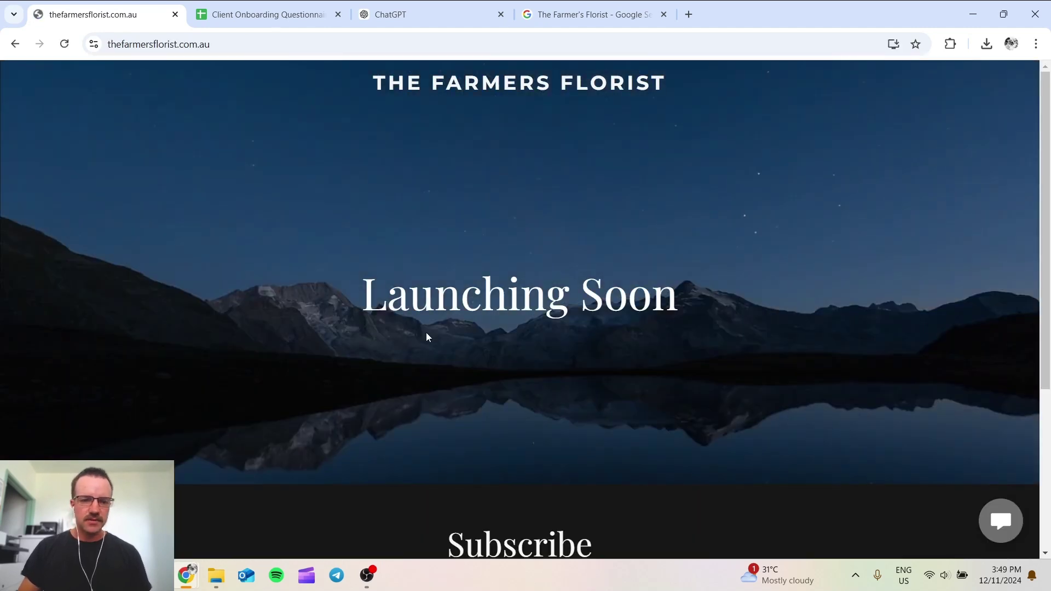
pyautogui.click(15, 45)
pyautogui.scroll(-3, 705, 376)
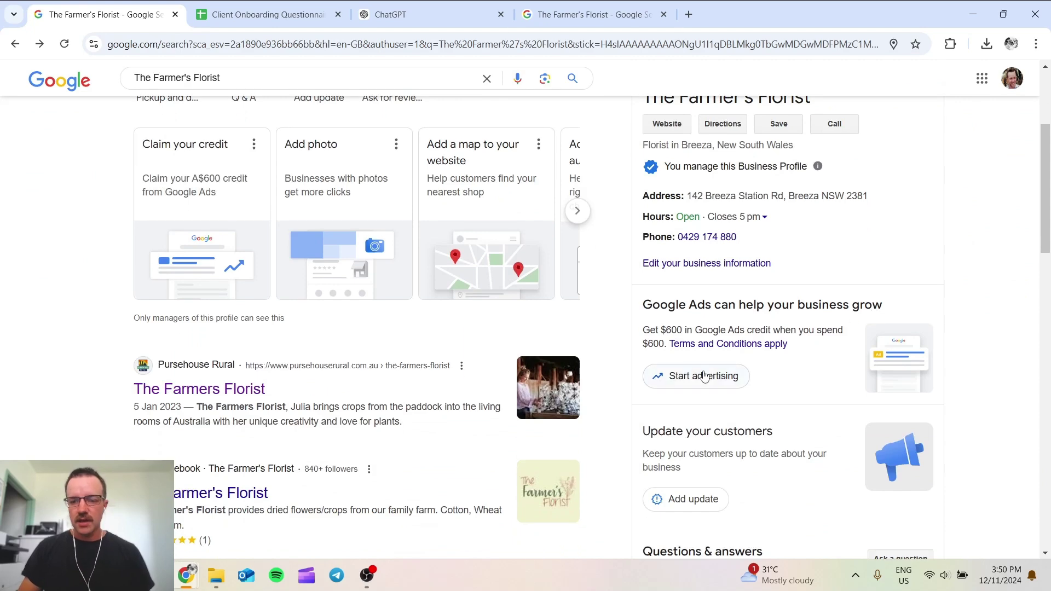
pyautogui.scroll(-5, 704, 376)
pyautogui.scroll(-1, 721, 352)
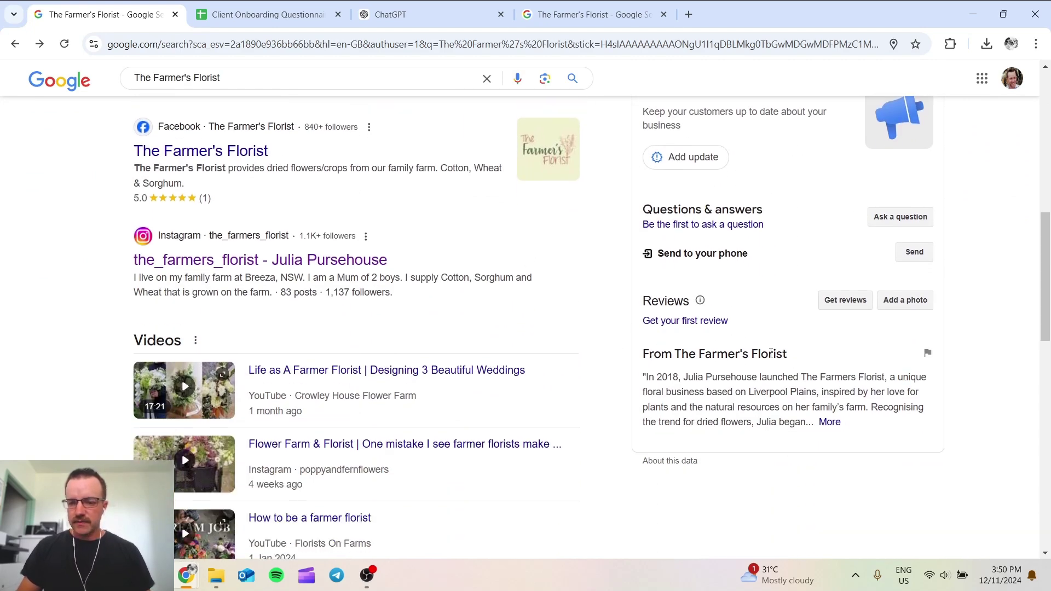
pyautogui.click(829, 422)
pyautogui.scroll(-1, 722, 427)
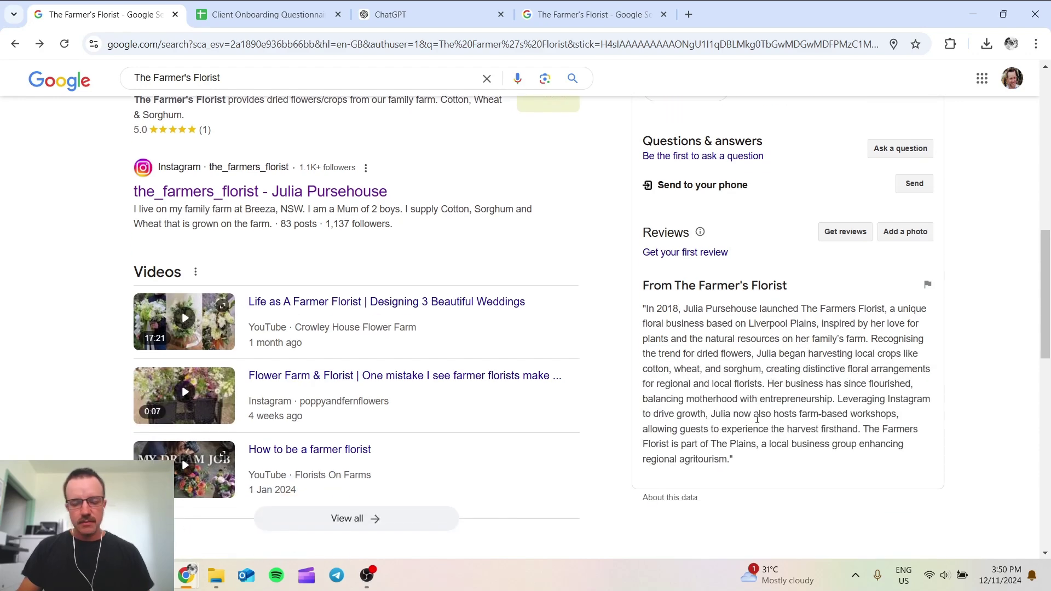
pyautogui.click(575, 22)
# Step: Confirm the public listing's Profiles section shows Instagram and Facebook, and open the Ask a question form
pyautogui.scroll(3, 464, 365)
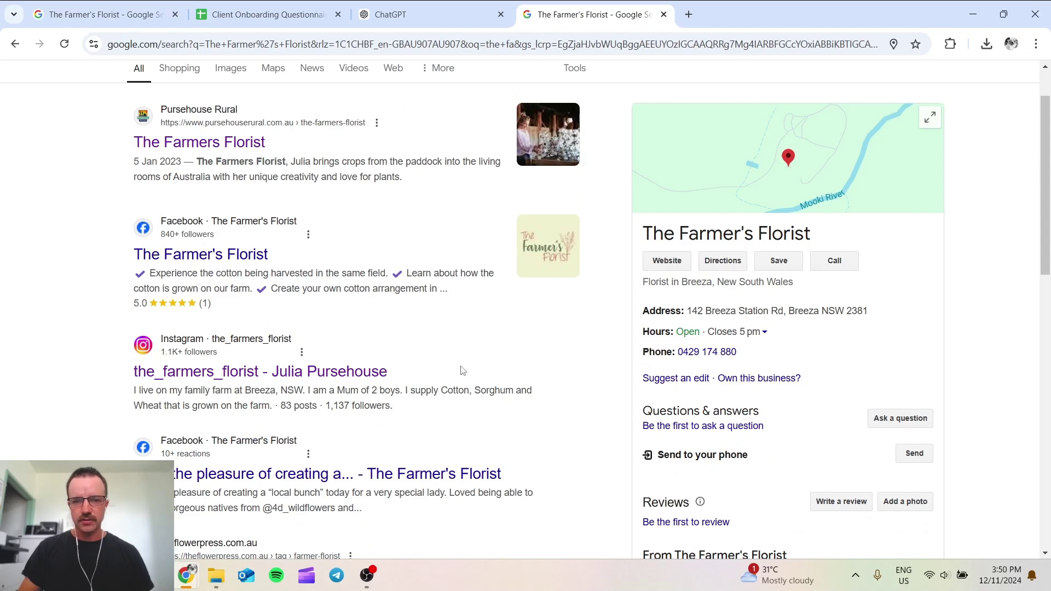
pyautogui.scroll(1, 465, 365)
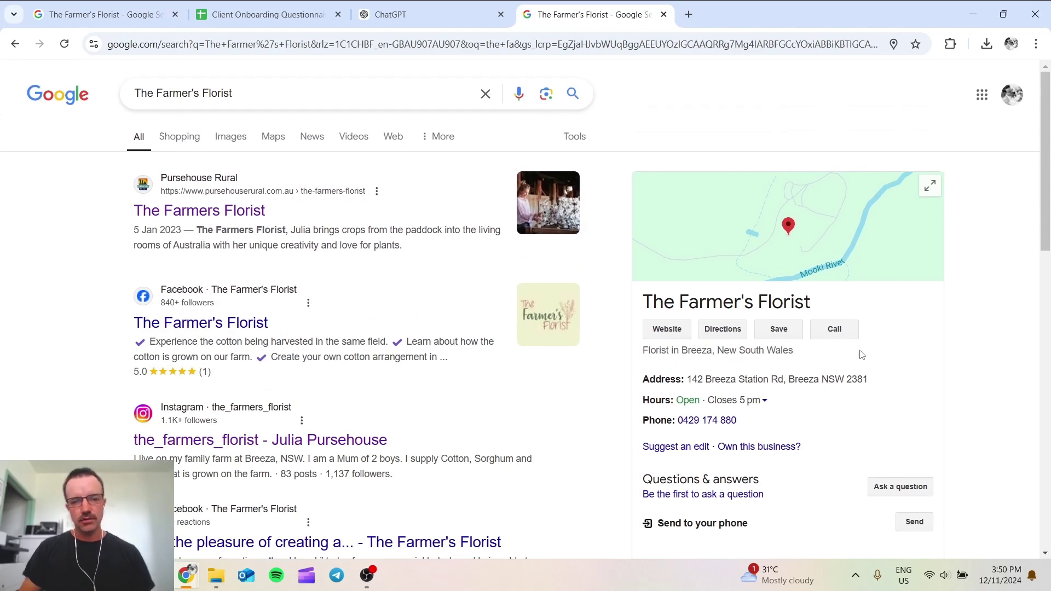
pyautogui.scroll(-8, 700, 290)
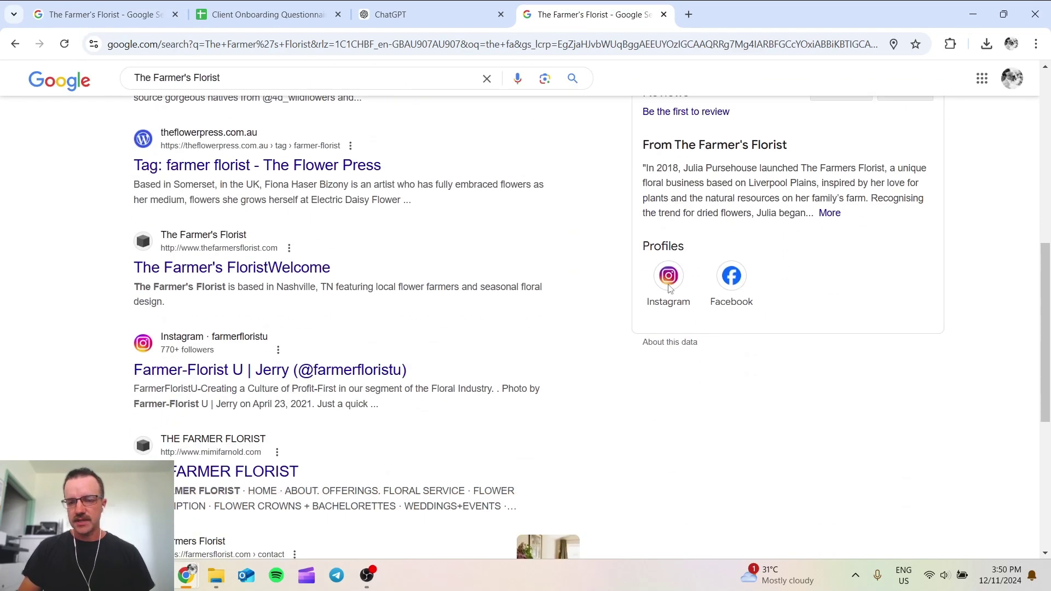
pyautogui.scroll(4, 693, 279)
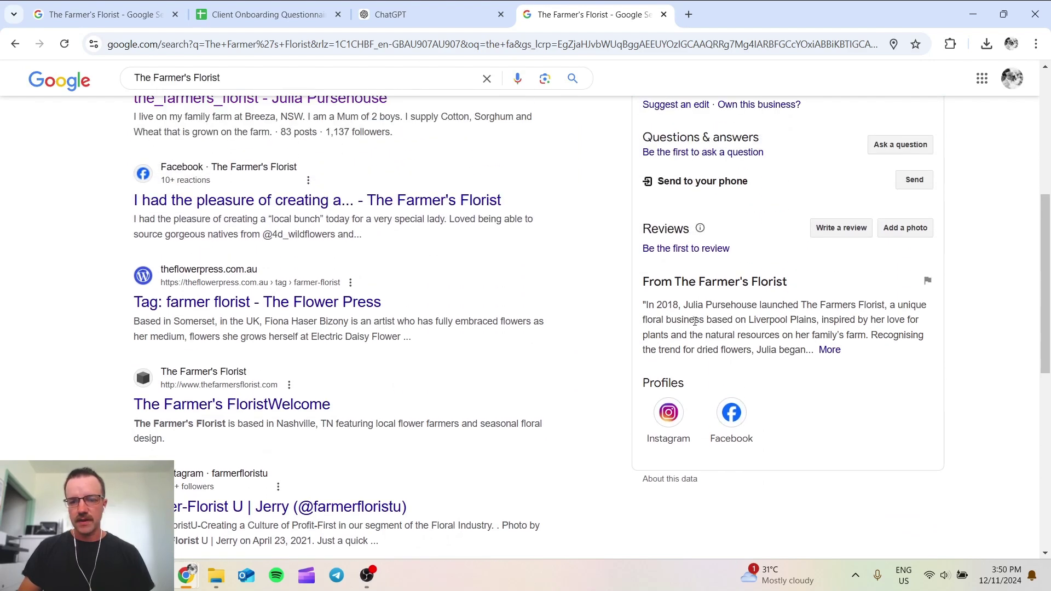
pyautogui.scroll(2, 695, 373)
pyautogui.scroll(2, 734, 425)
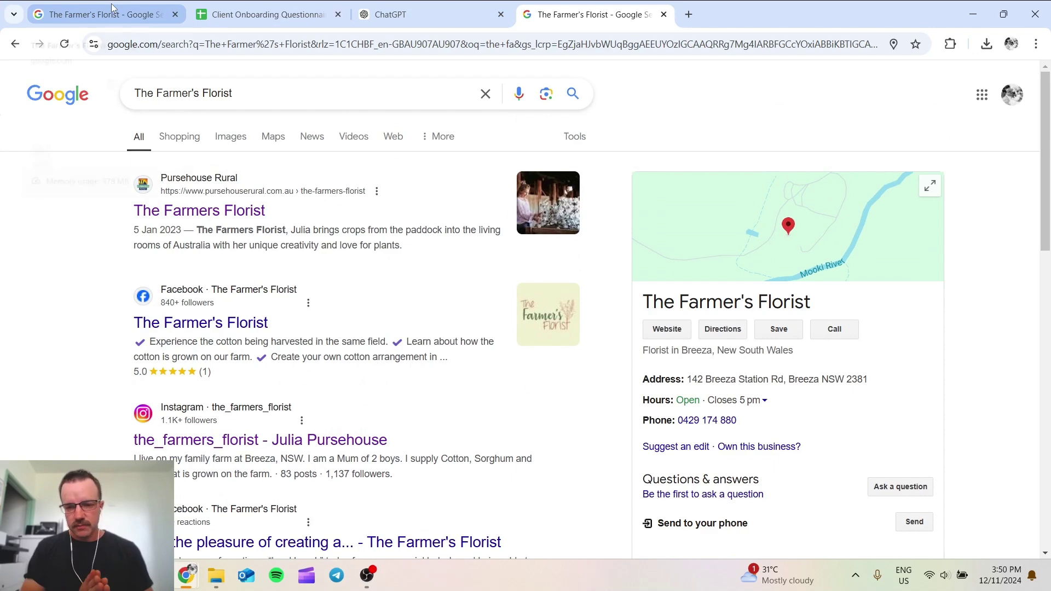
pyautogui.scroll(-2, 876, 372)
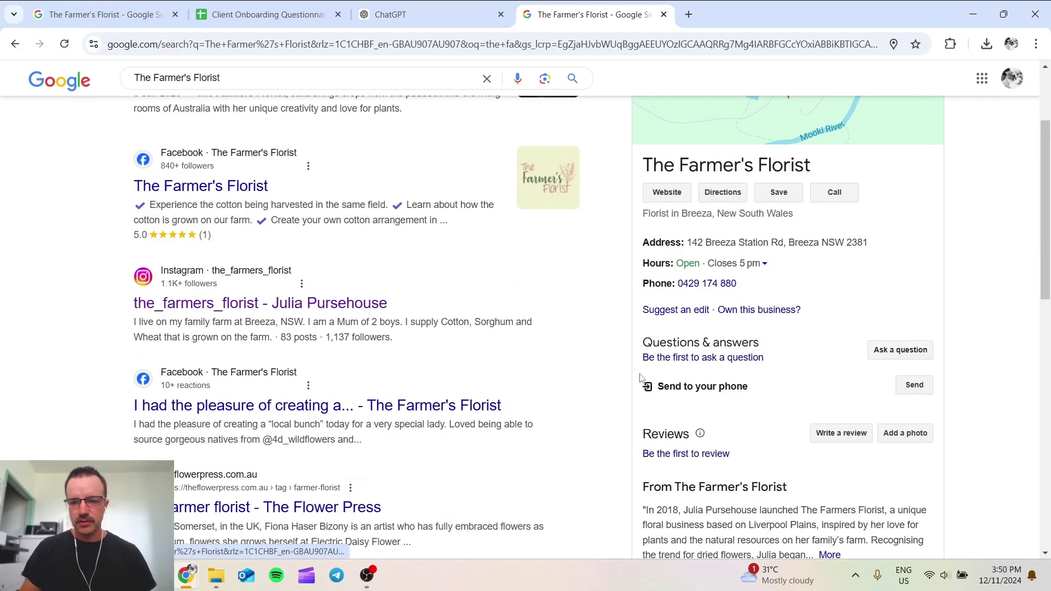
pyautogui.click(737, 366)
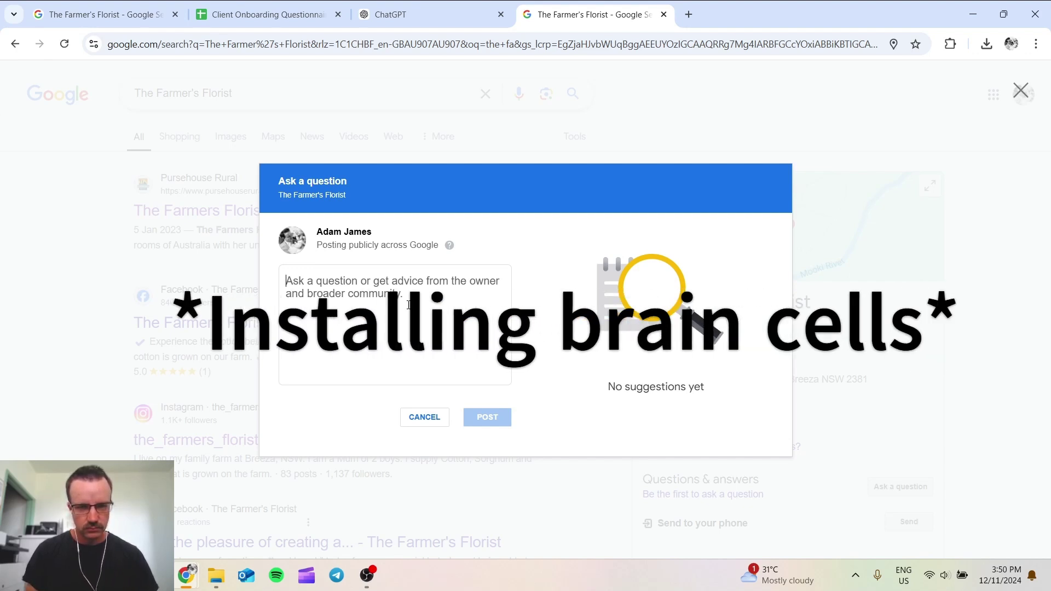
pyautogui.click(435, 18)
# Step: In a new chat, ask for 3 FAQs about dried agricultural flowers and copy the weddings question
pyautogui.click(163, 84)
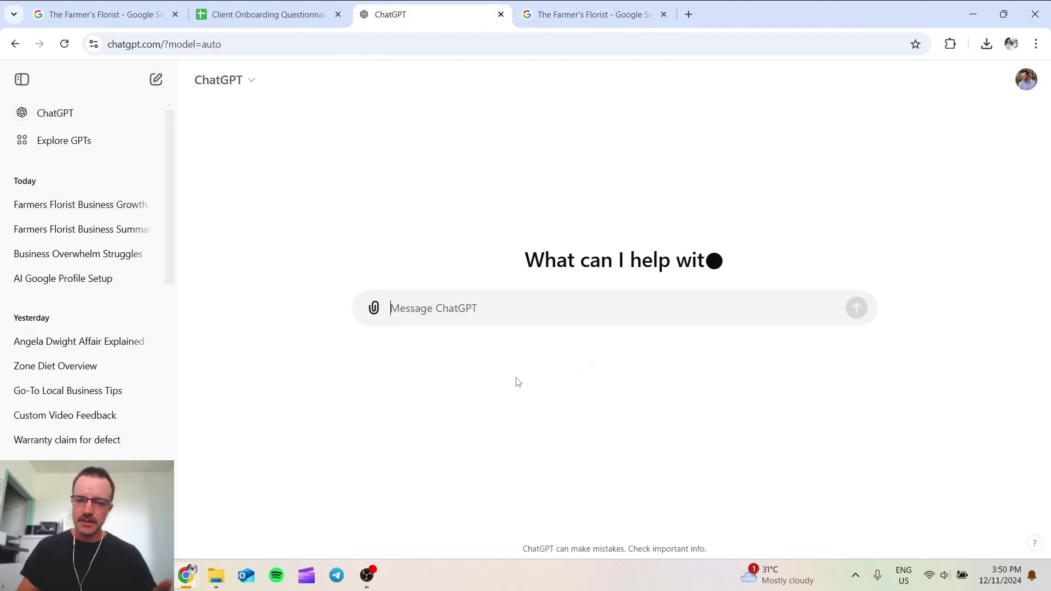
pyautogui.write('what is a frequentl')
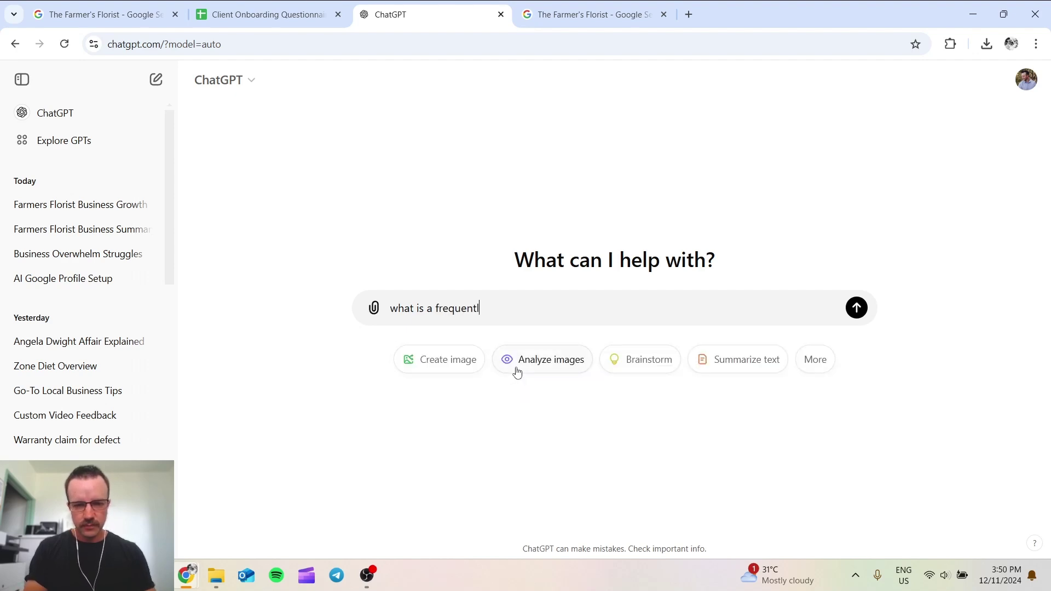
pyautogui.write('y asked question that florists of dried agricu')
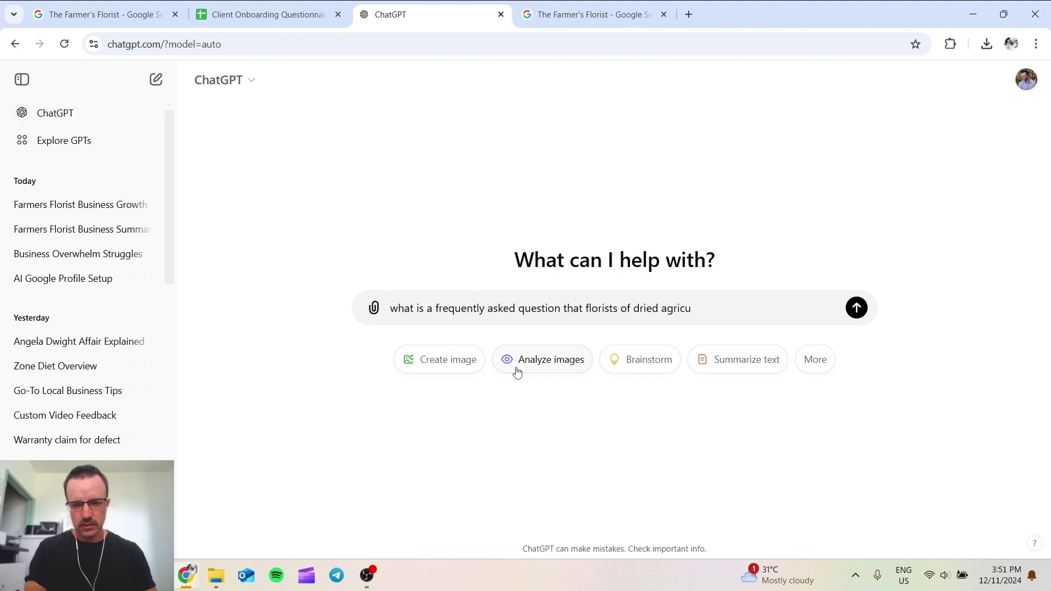
pyautogui.write('ltu')
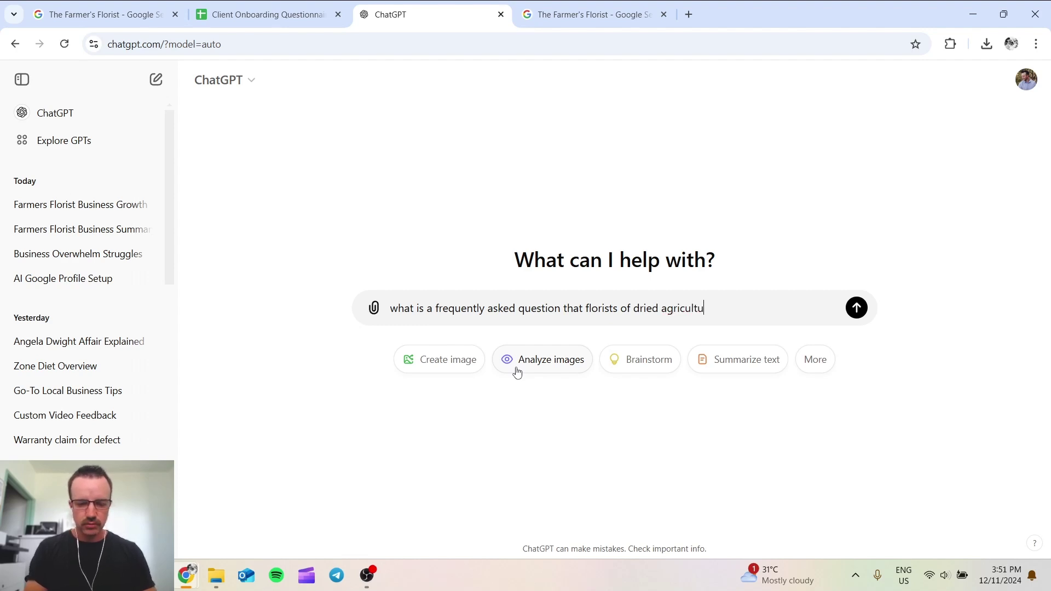
pyautogui.write('ral flowers get')
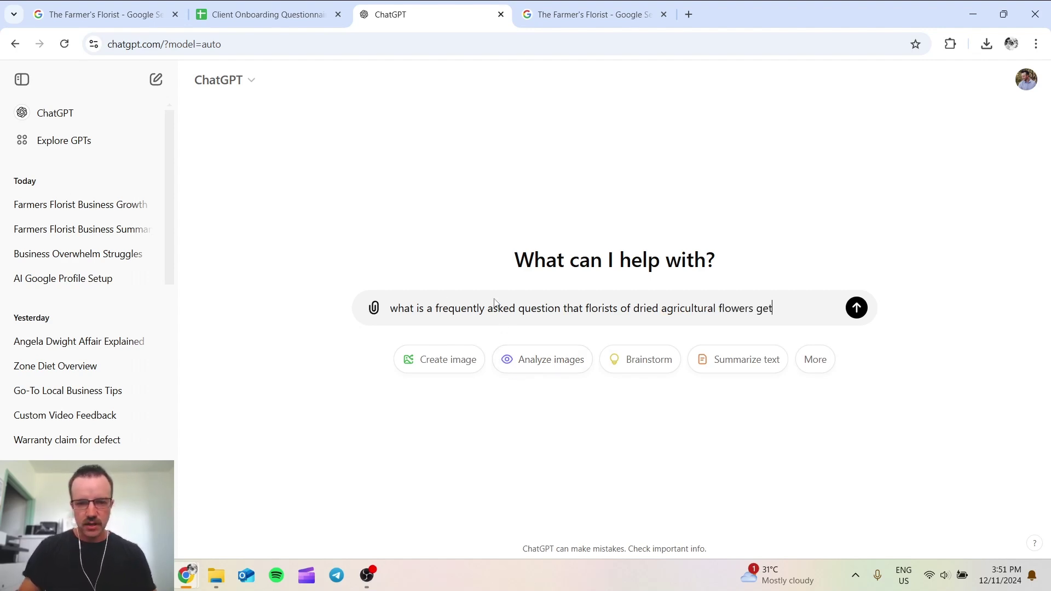
pyautogui.moveTo(432, 309); pyautogui.dragTo(427, 309)
pyautogui.write('3')
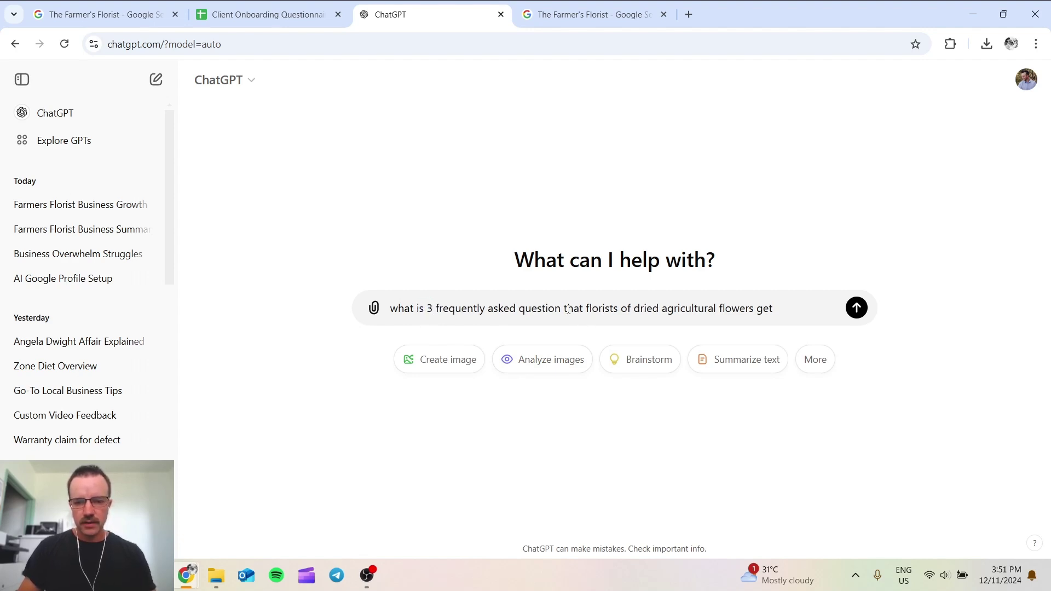
pyautogui.write('s')
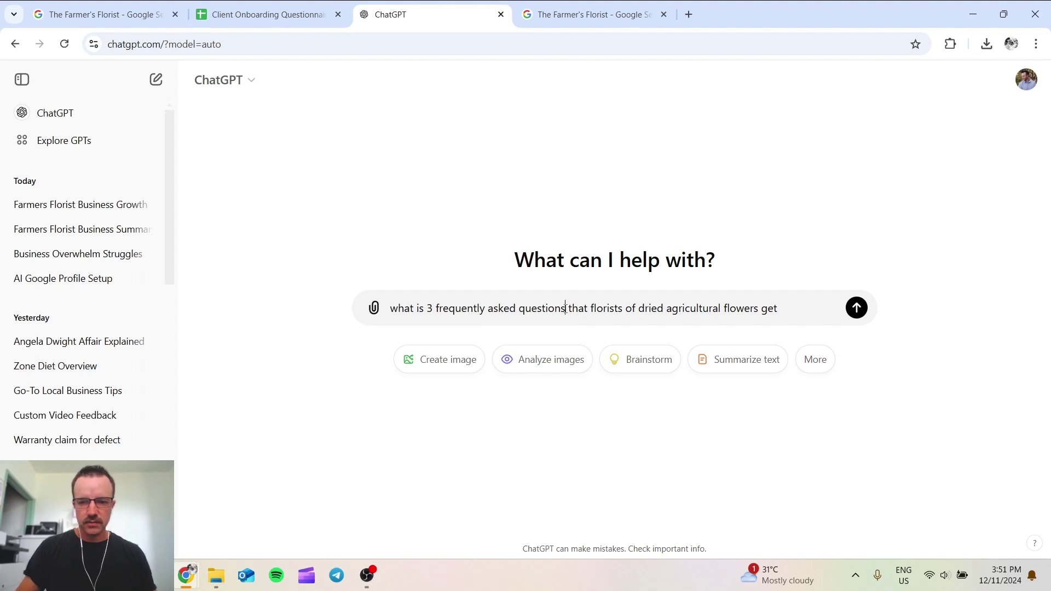
pyautogui.press('Return')
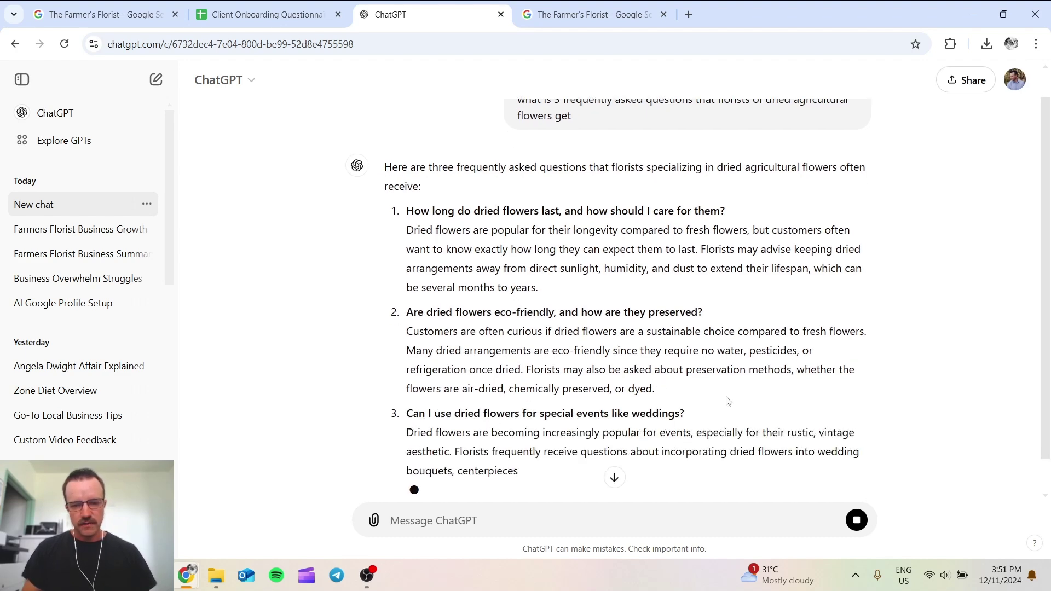
pyautogui.moveTo(689, 414); pyautogui.dragTo(406, 414)
pyautogui.hotkey('ctrl', 'c')
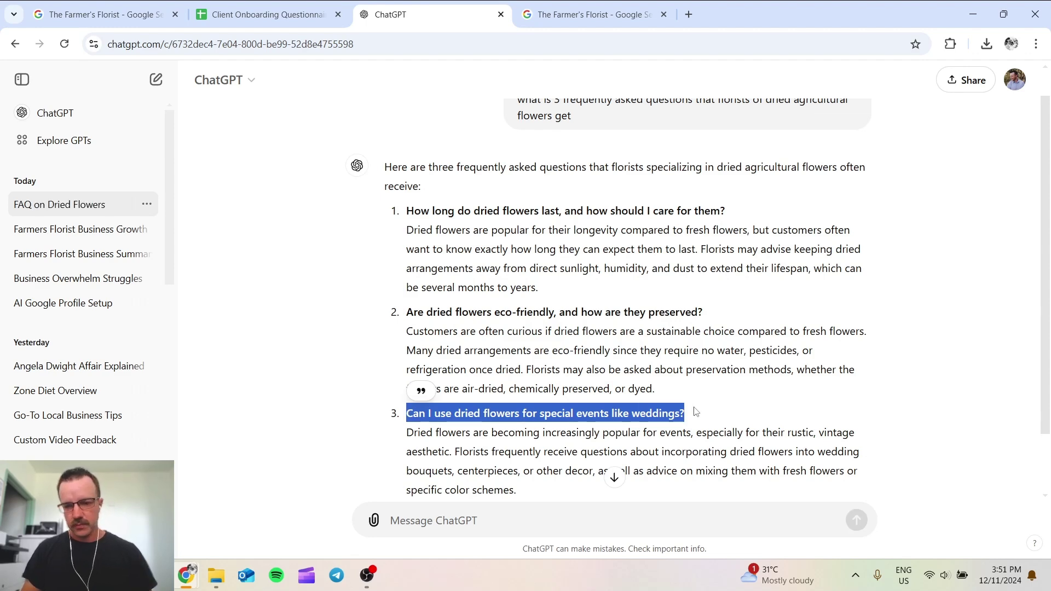
pyautogui.click(702, 412)
# Step: Post the copied weddings question on The Farmer's Florist listing and verify it under See all questions
pyautogui.click(104, 15)
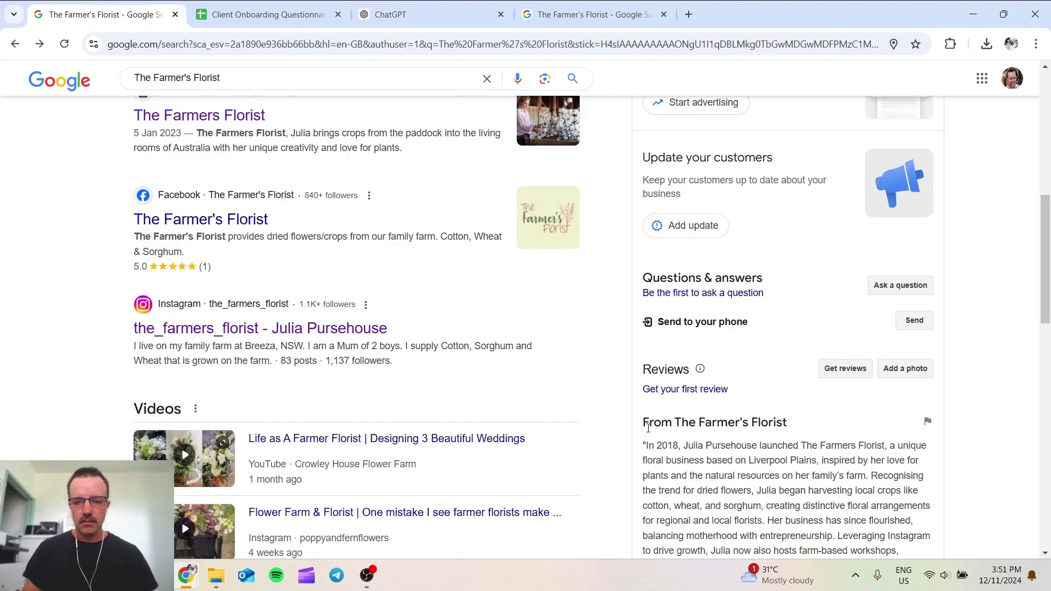
pyautogui.click(602, 16)
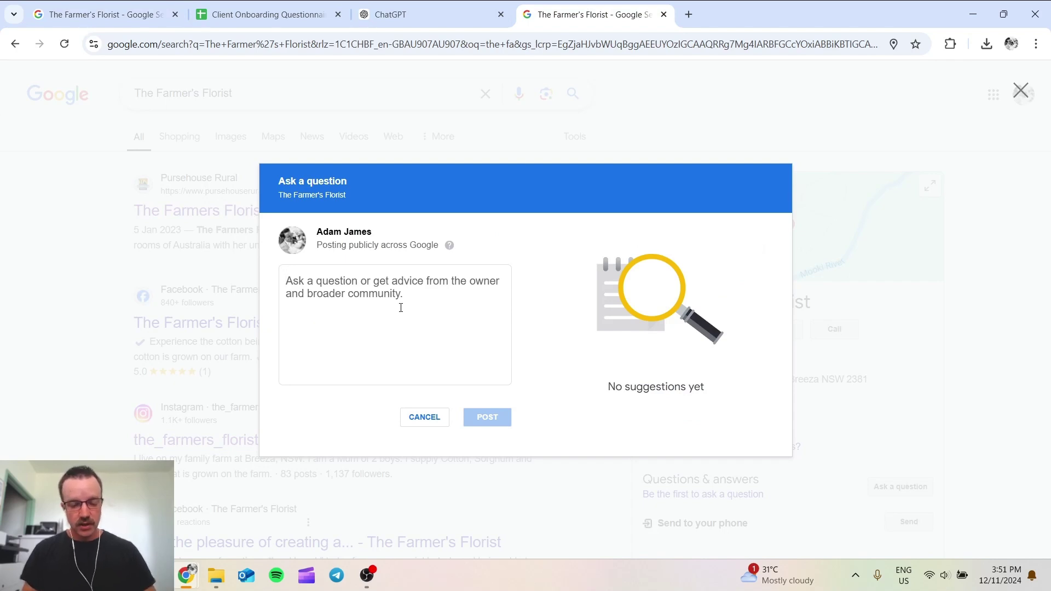
pyautogui.hotkey('ctrl', 'v')
pyautogui.click(488, 422)
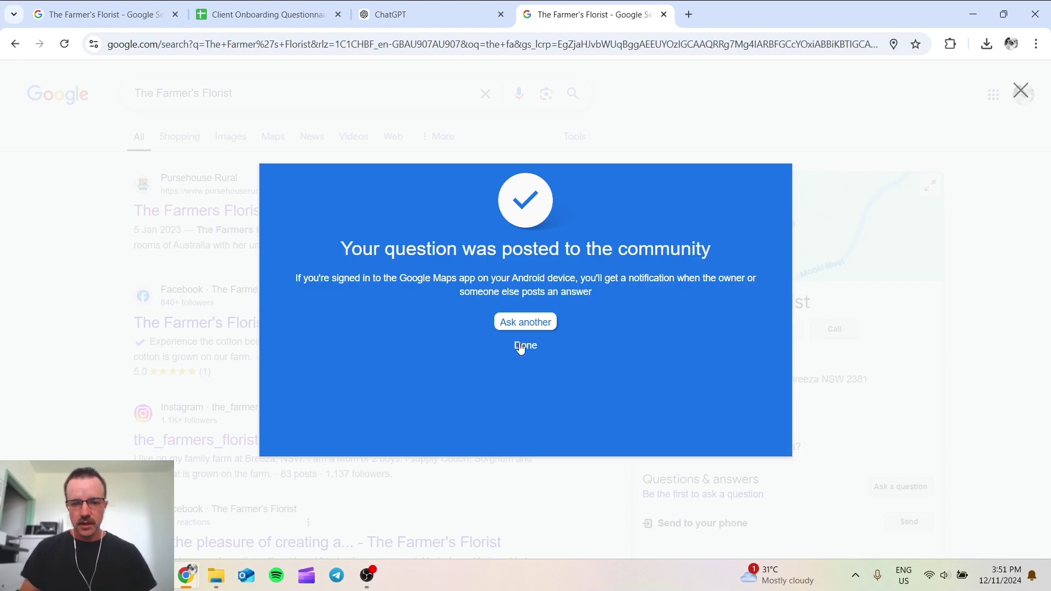
pyautogui.click(521, 348)
pyautogui.scroll(-4, 666, 421)
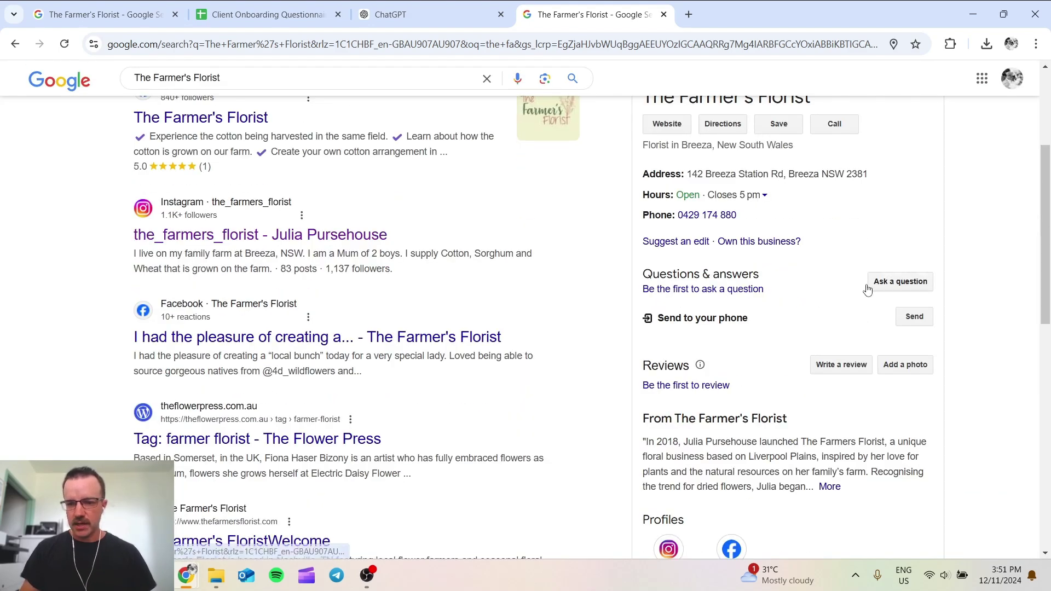
pyautogui.click(64, 44)
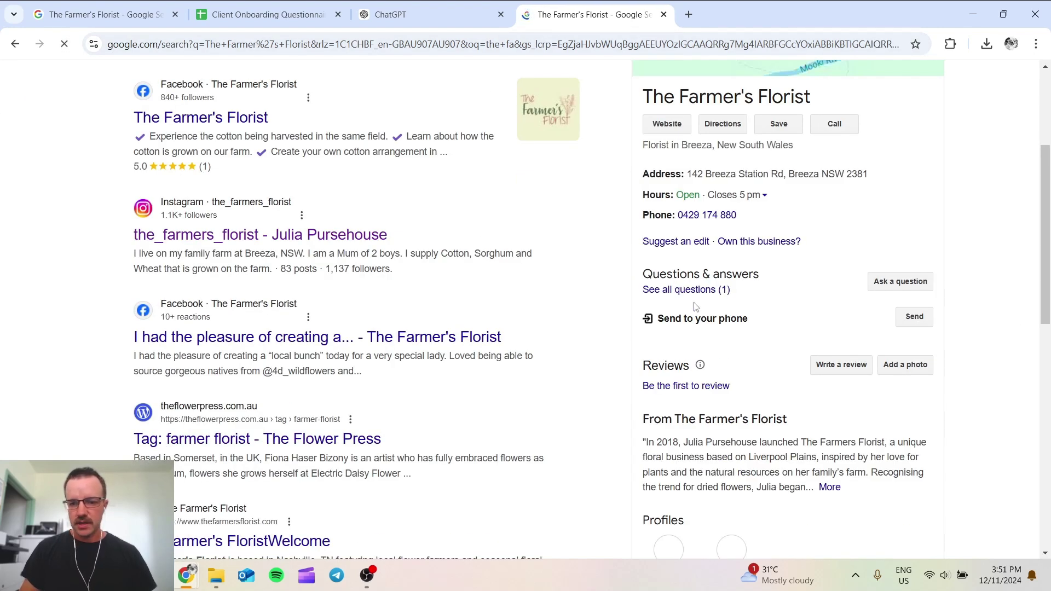
pyautogui.click(692, 292)
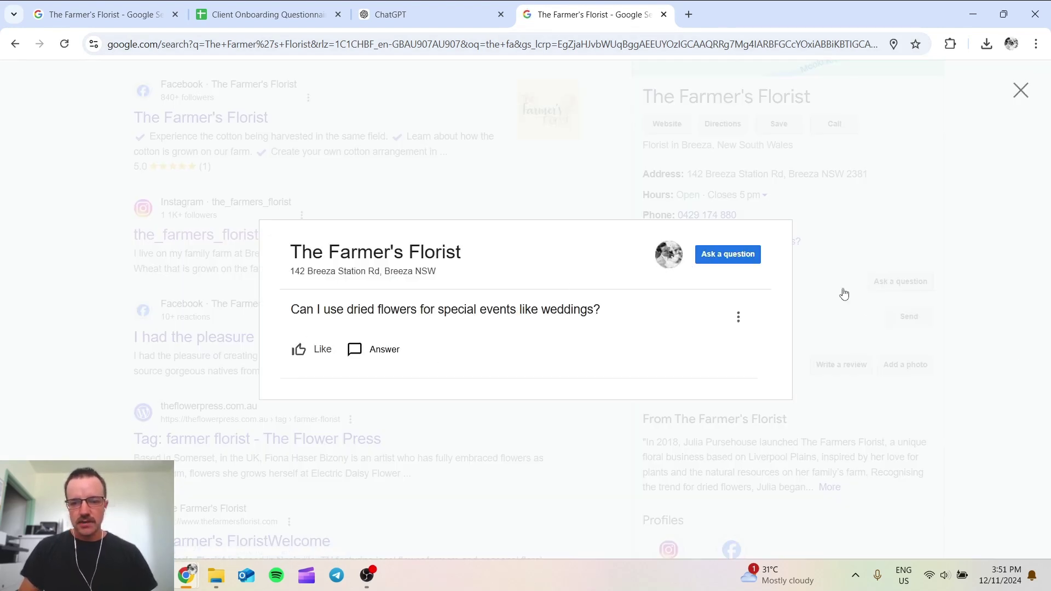
pyautogui.click(798, 284)
# Step: Open three new tabs, each signed into a different Google account, and return to the second account's tab
pyautogui.click(689, 14)
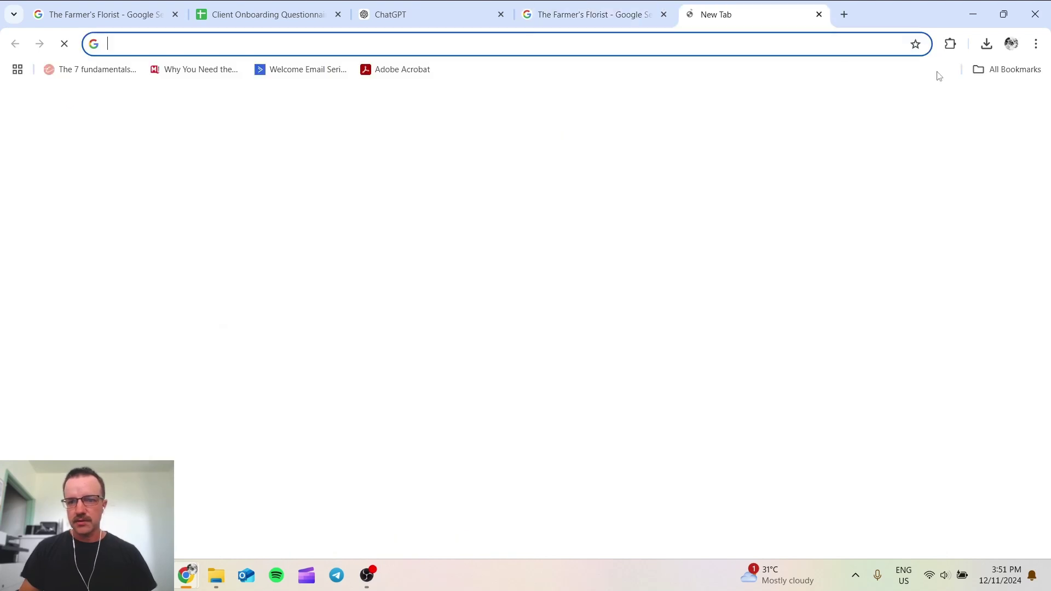
pyautogui.click(1027, 104)
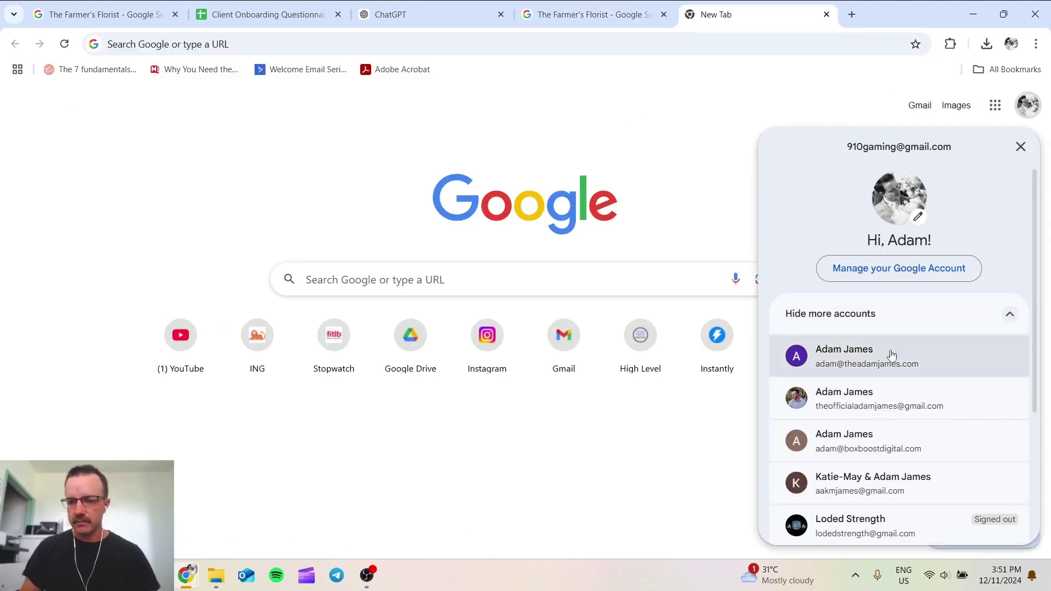
pyautogui.click(896, 402)
pyautogui.click(852, 14)
pyautogui.click(1029, 106)
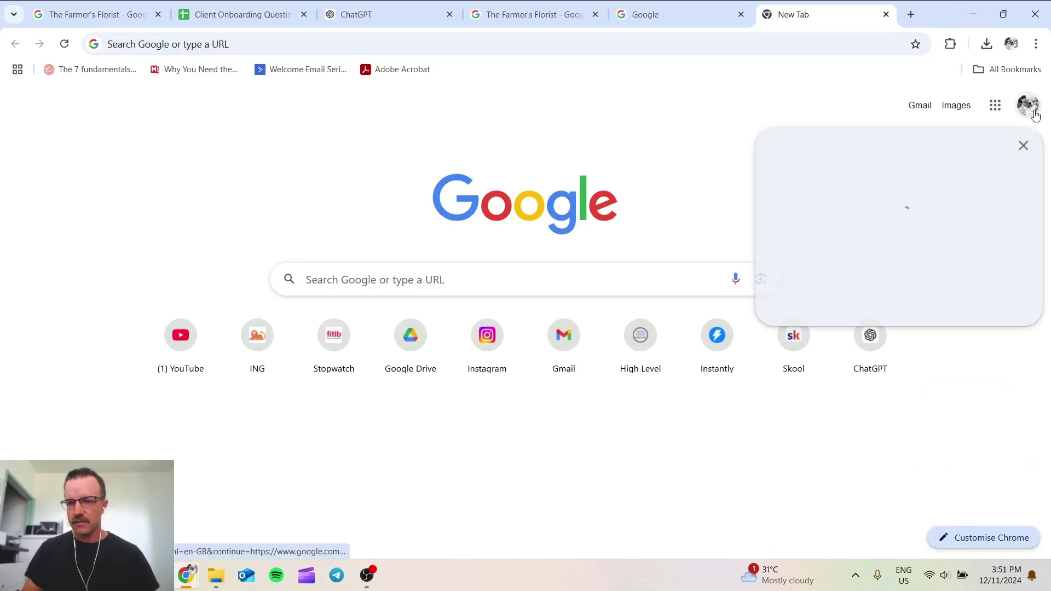
pyautogui.click(894, 487)
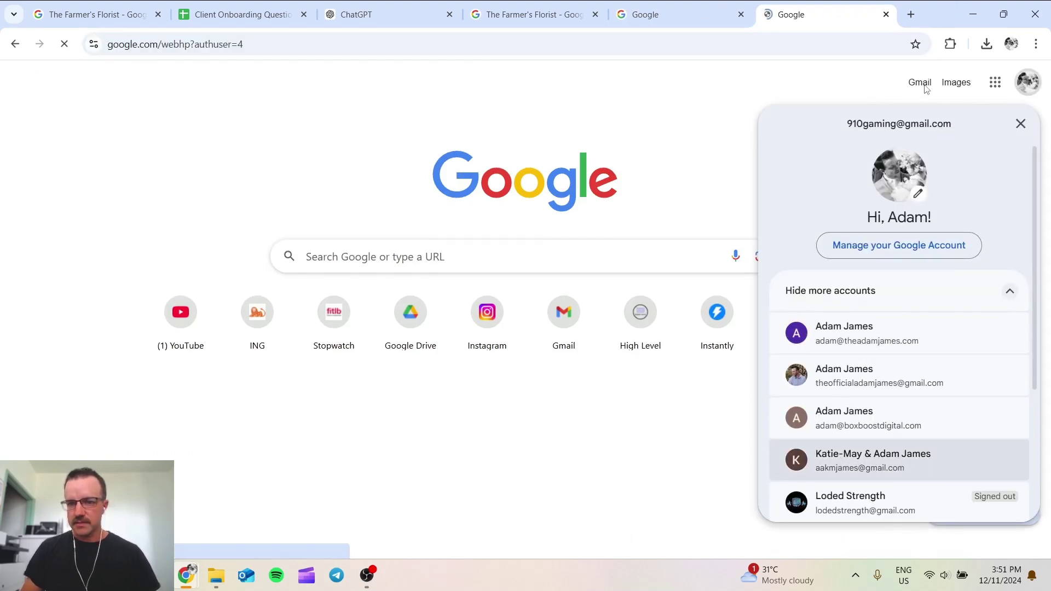
pyautogui.click(911, 14)
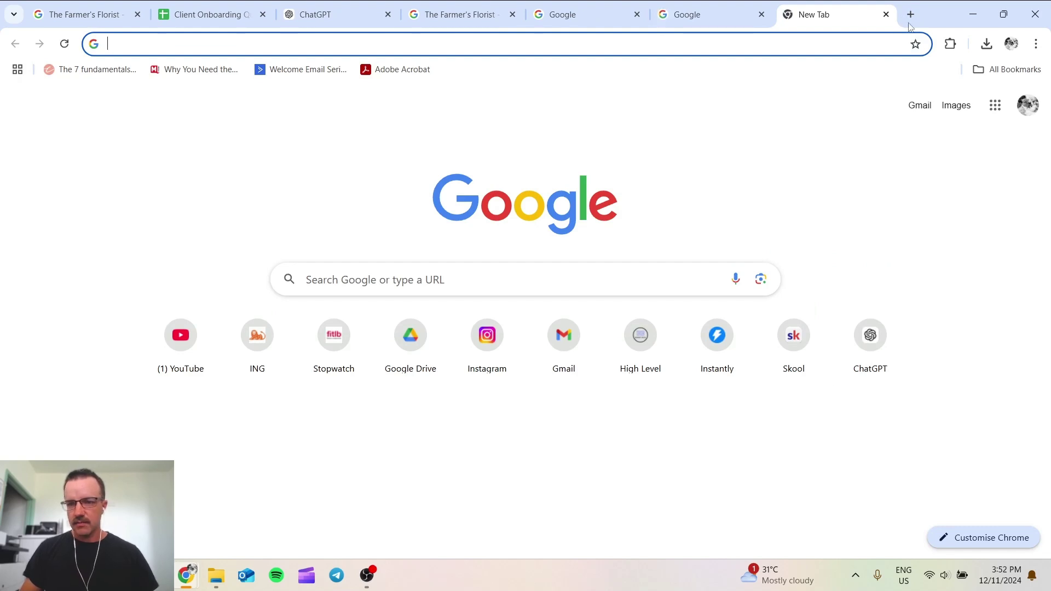
pyautogui.click(1027, 105)
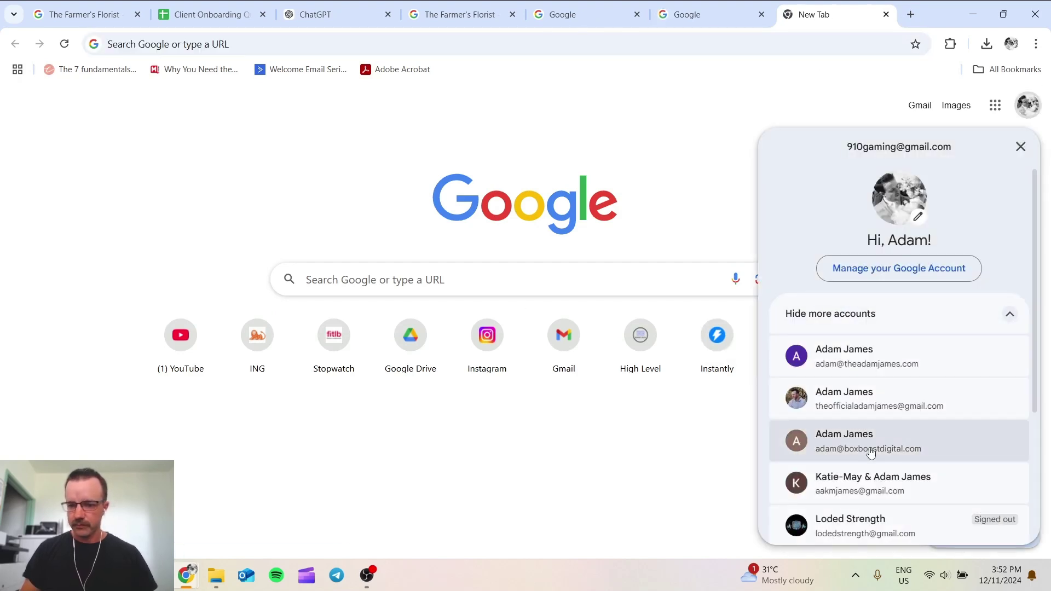
pyautogui.scroll(-3, 873, 421)
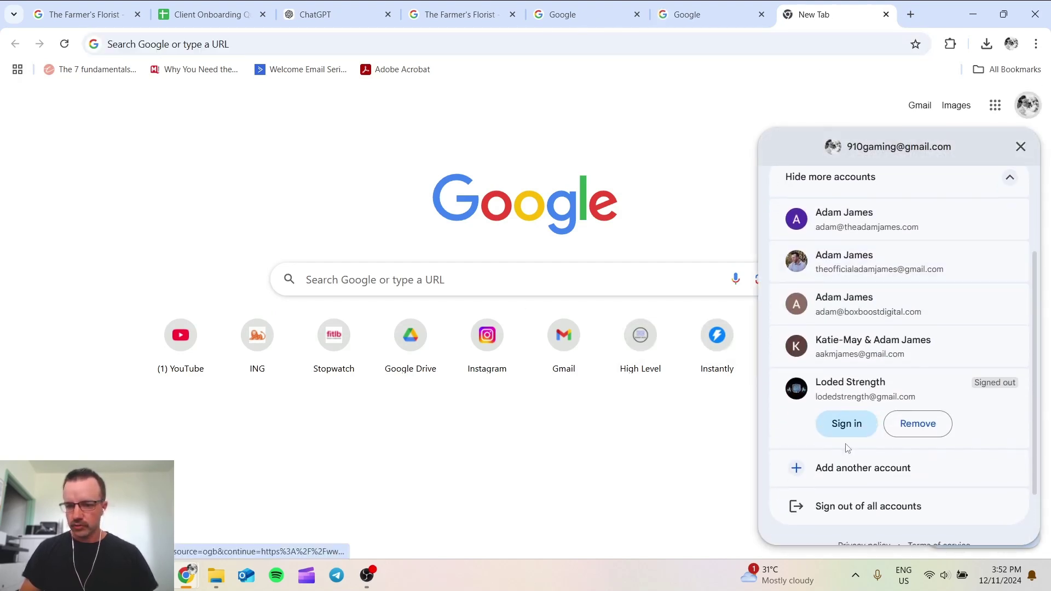
pyautogui.click(868, 308)
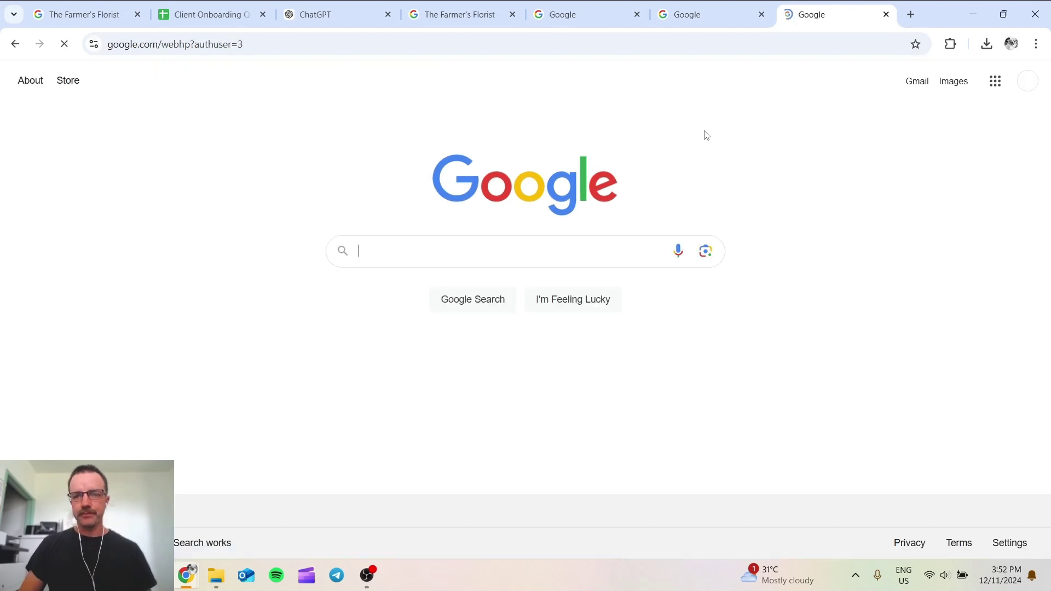
pyautogui.click(600, 22)
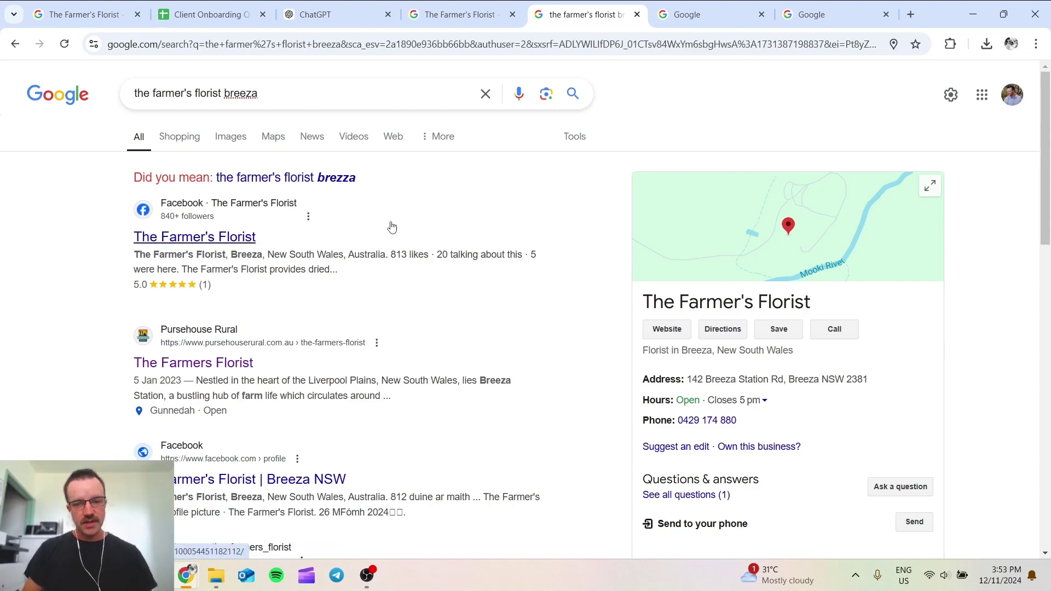
# Step: Upvote the dried-flowers weddings question from the current account's search results
pyautogui.scroll(-4, 391, 228)
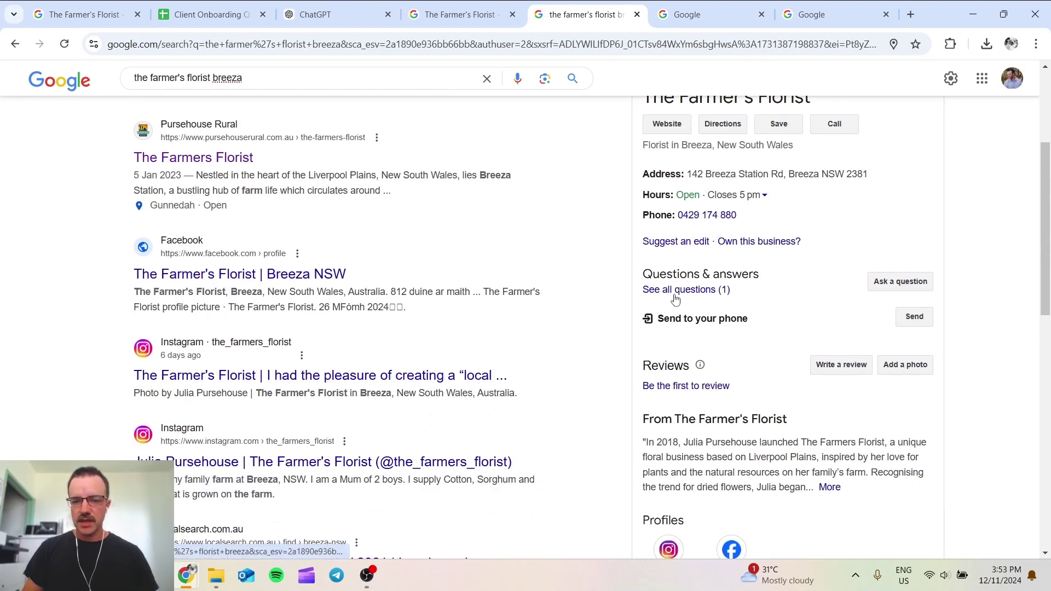
pyautogui.click(688, 291)
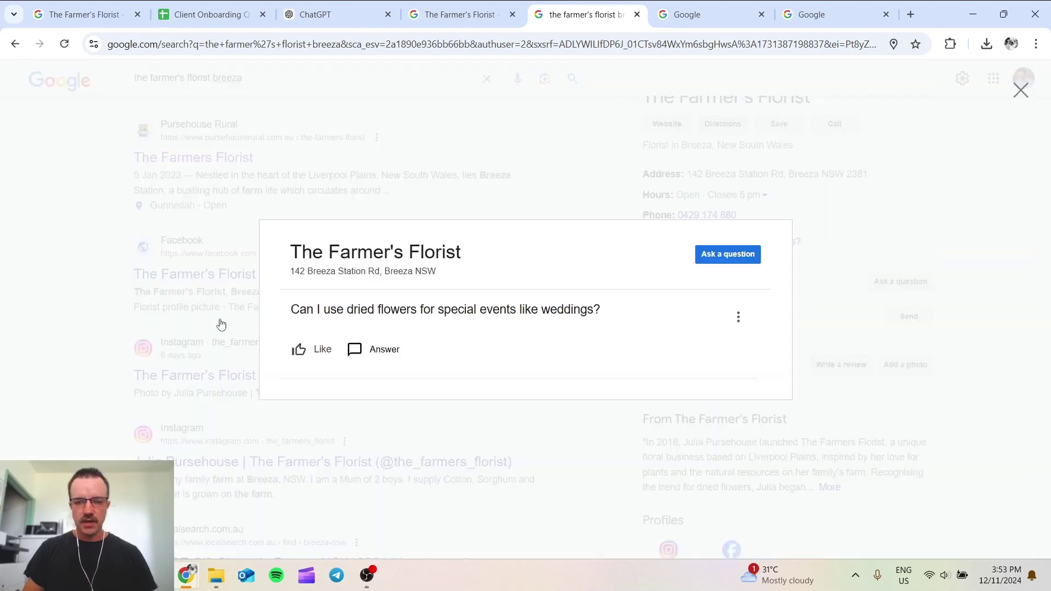
pyautogui.click(300, 354)
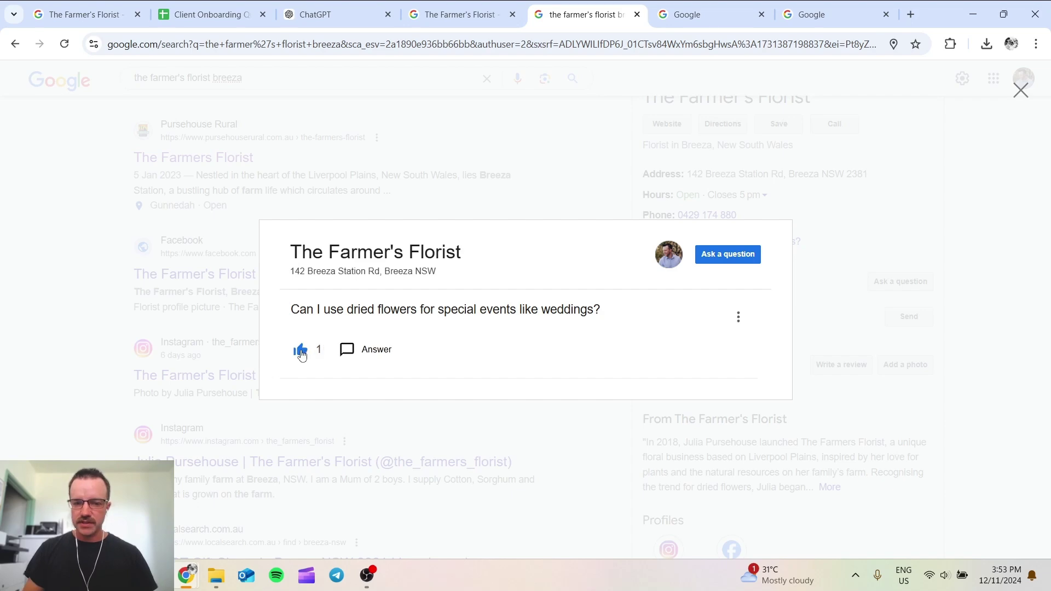
pyautogui.click(852, 336)
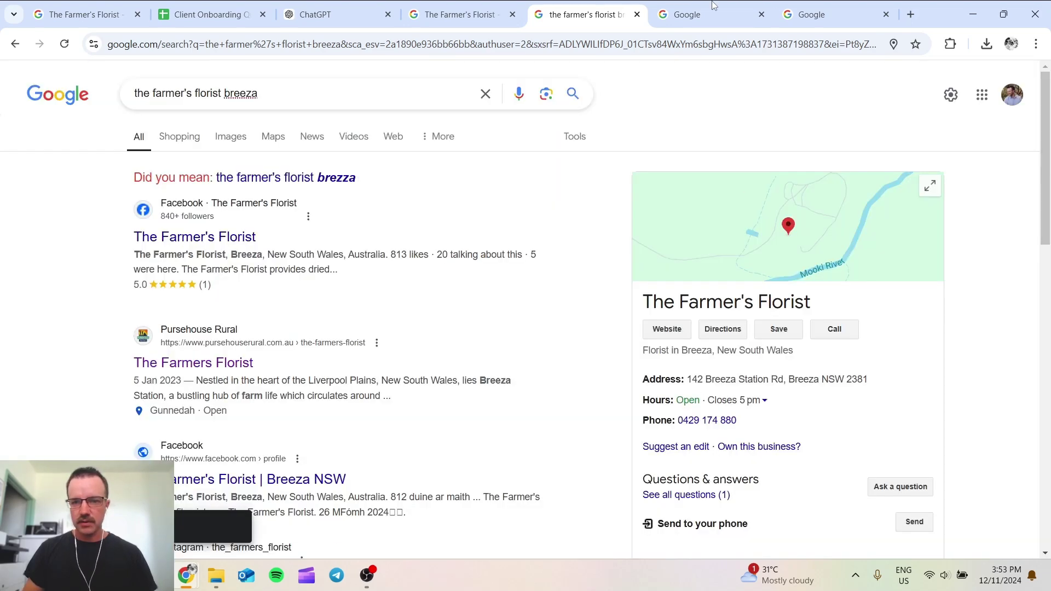
# Step: In a second account's tab, search the business name and town, then upvote the weddings question
pyautogui.click(687, 14)
pyautogui.write("the farmer's florist breeza")
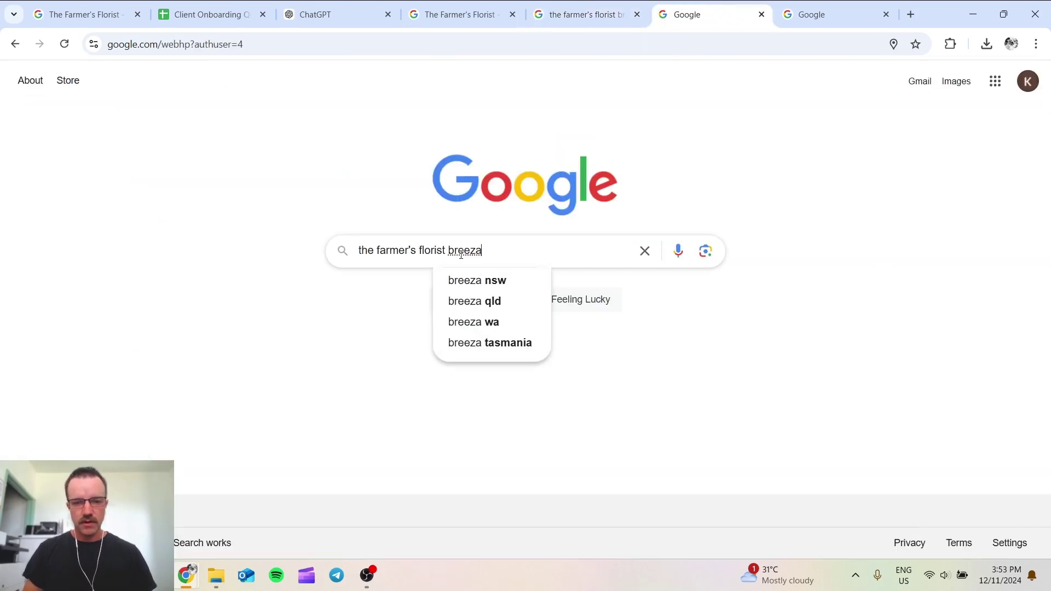
pyautogui.press('Return')
pyautogui.scroll(-3, 712, 372)
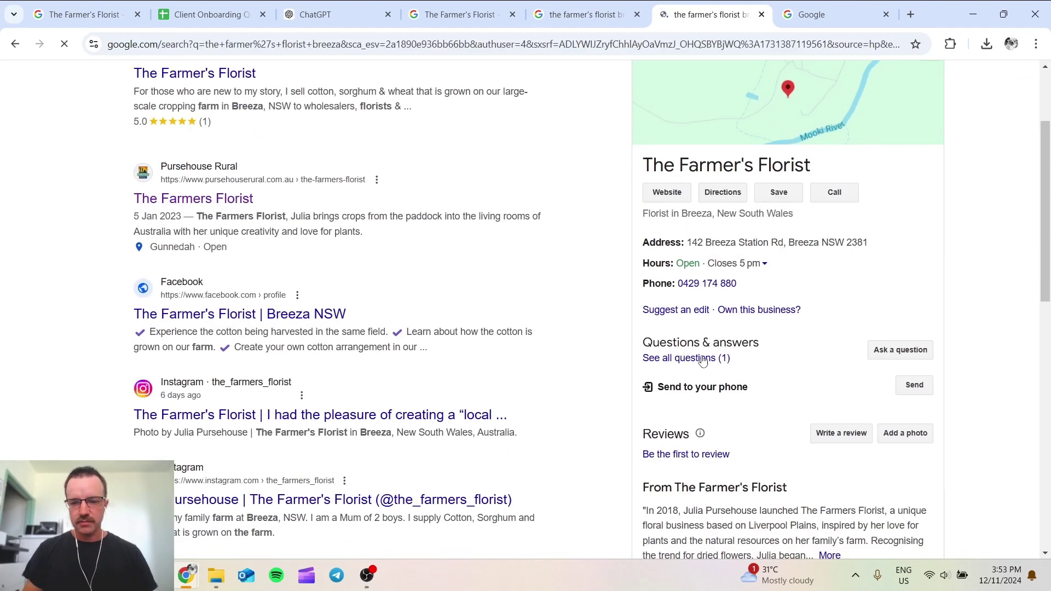
pyautogui.click(702, 362)
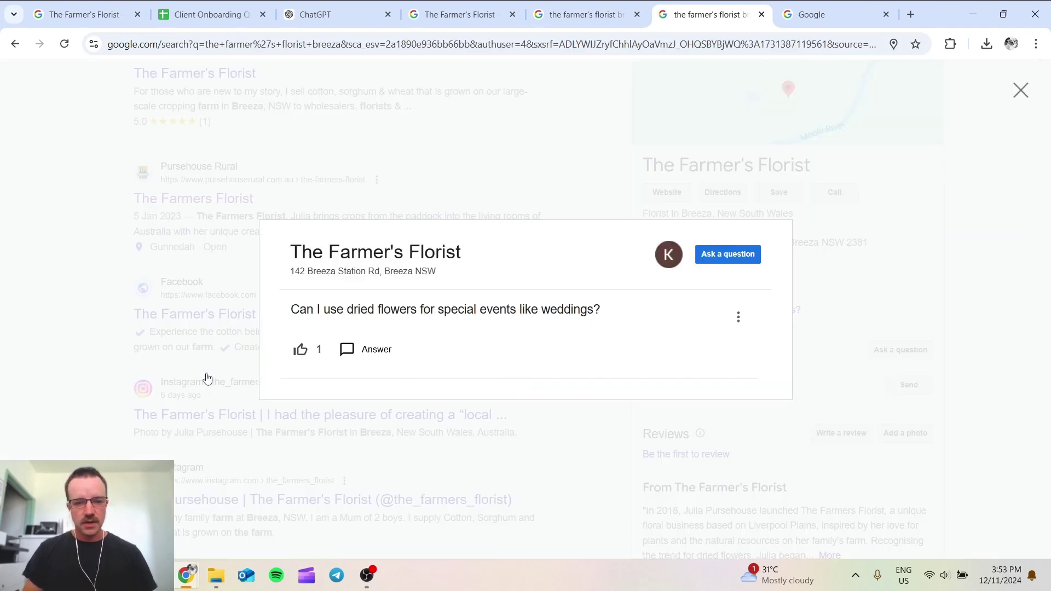
pyautogui.click(296, 353)
pyautogui.click(838, 327)
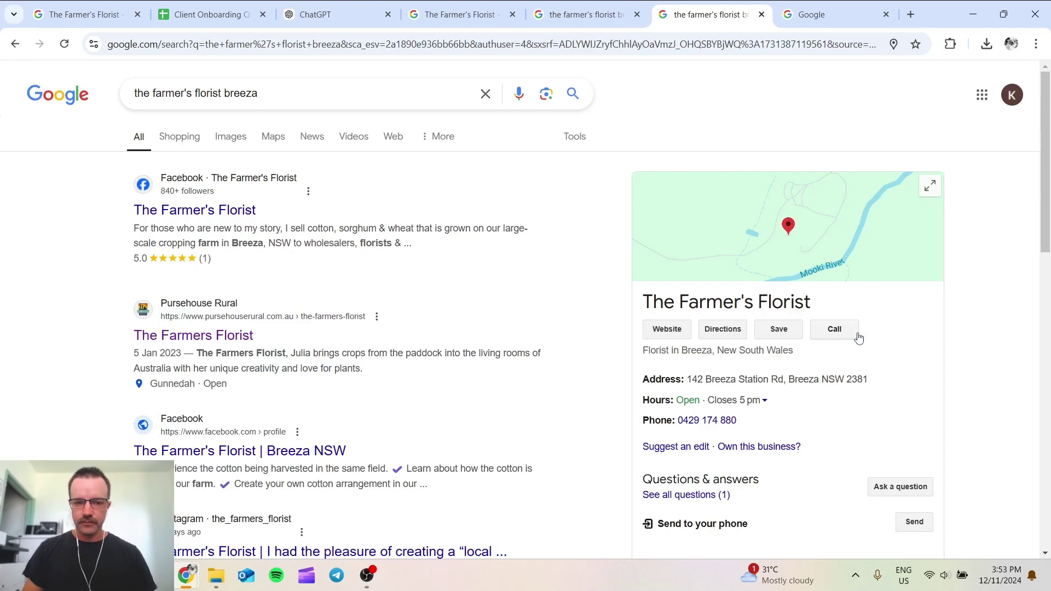
# Step: Upvote the weddings question from a third account, then return to the owner's results page
pyautogui.click(838, 6)
pyautogui.write("the farmer's florist breeza")
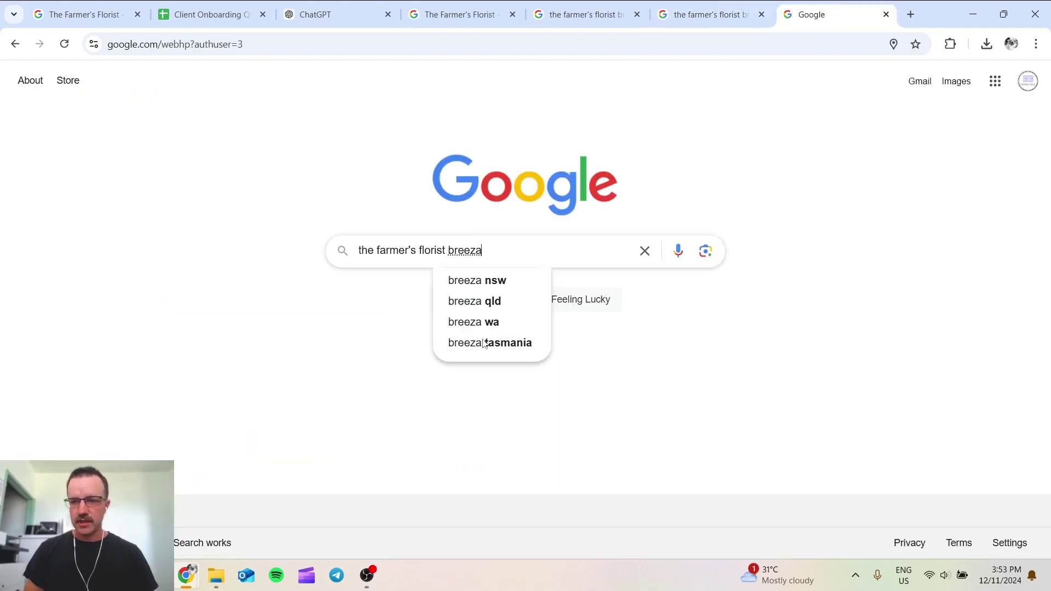
pyautogui.scroll(-2, 715, 436)
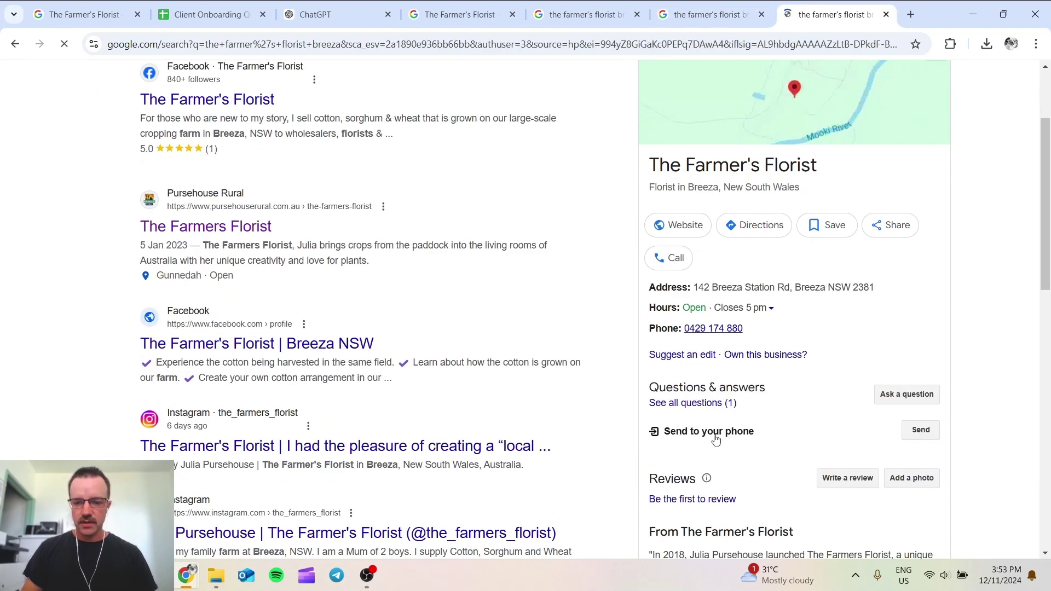
pyautogui.click(653, 406)
pyautogui.click(300, 355)
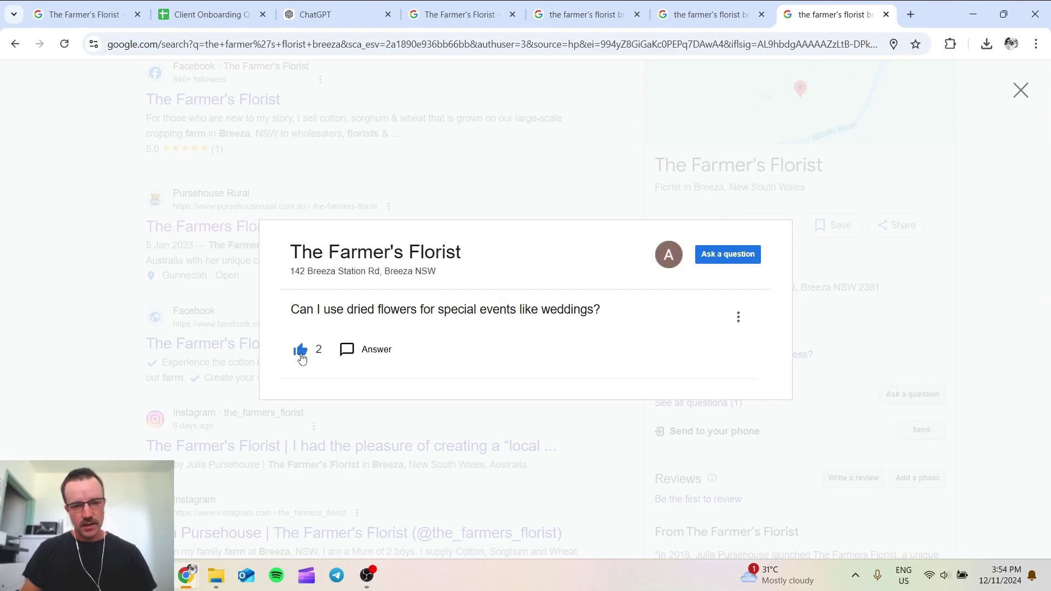
pyautogui.click(855, 315)
pyautogui.hotkey('ctrl', '1')
pyautogui.scroll(-5, 885, 404)
pyautogui.scroll(-1, 673, 385)
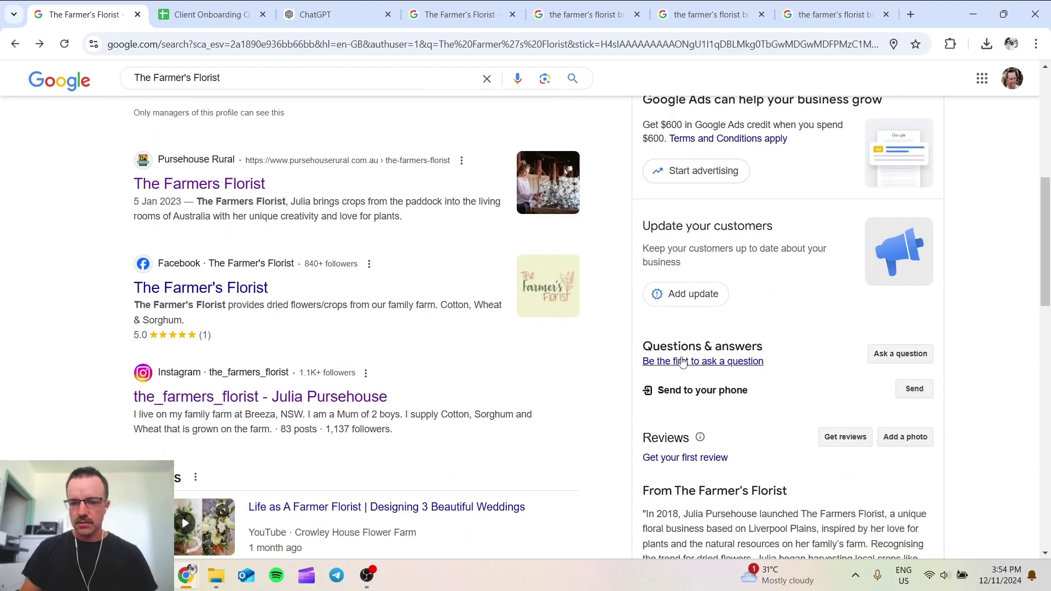
# Step: Refresh the owner's results and open an owner answer to the weddings question, then return to ChatGPT
pyautogui.scroll(6, 383, 219)
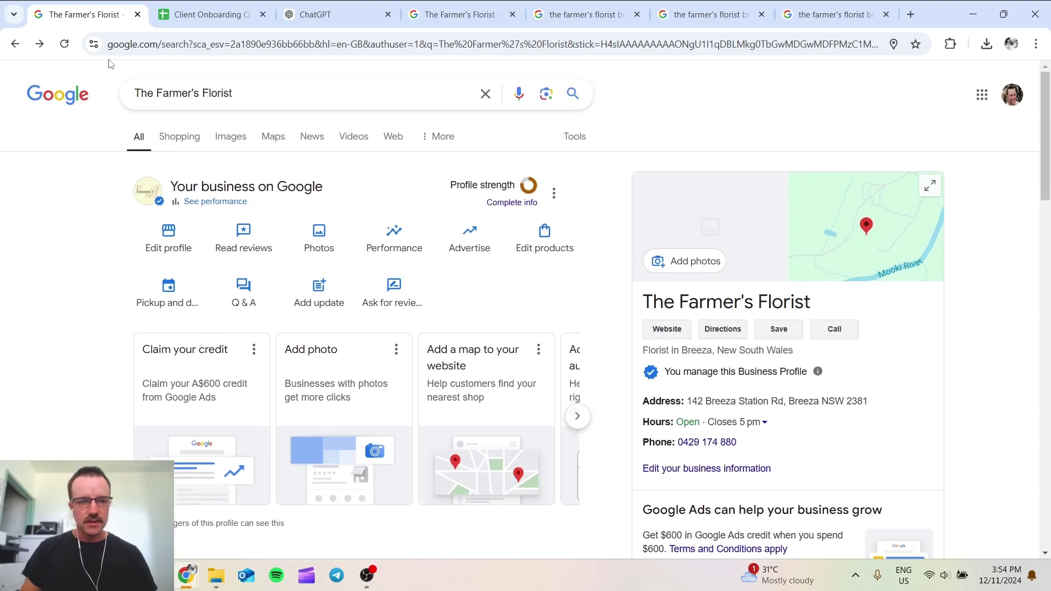
pyautogui.click(71, 41)
pyautogui.scroll(-7, 732, 328)
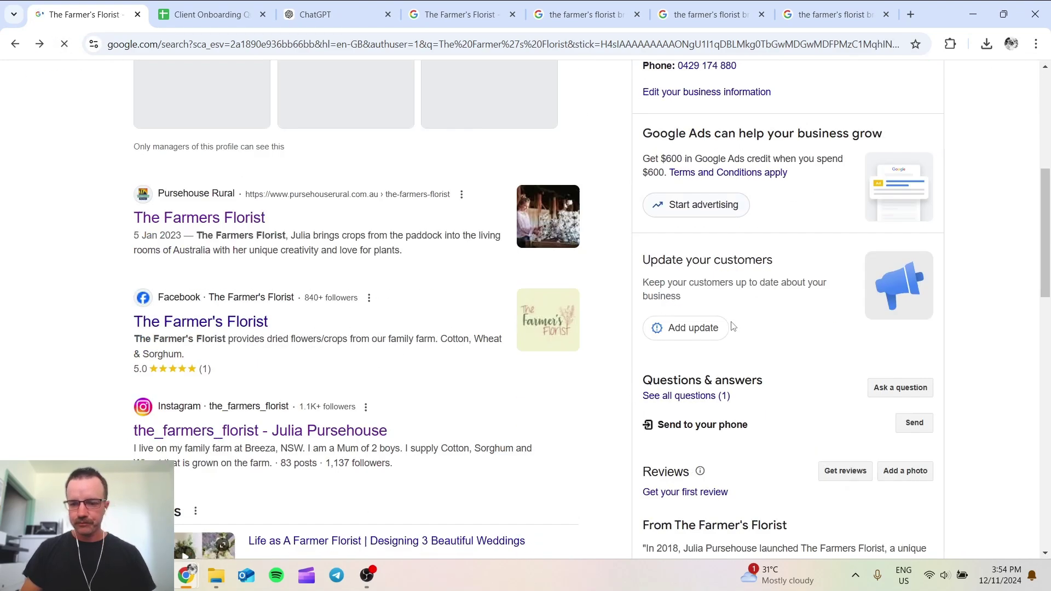
pyautogui.click(690, 362)
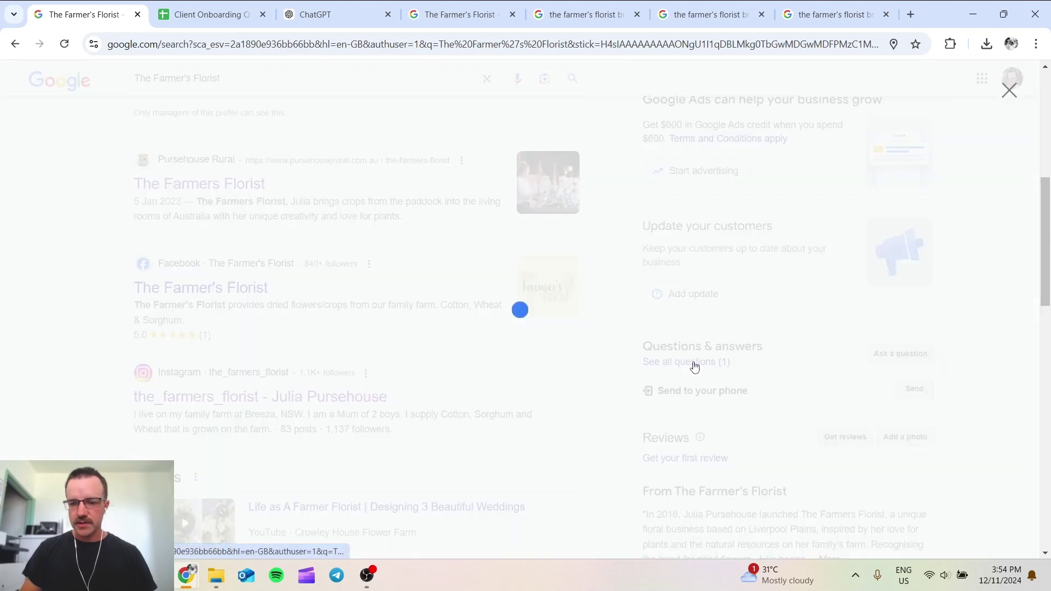
pyautogui.click(361, 355)
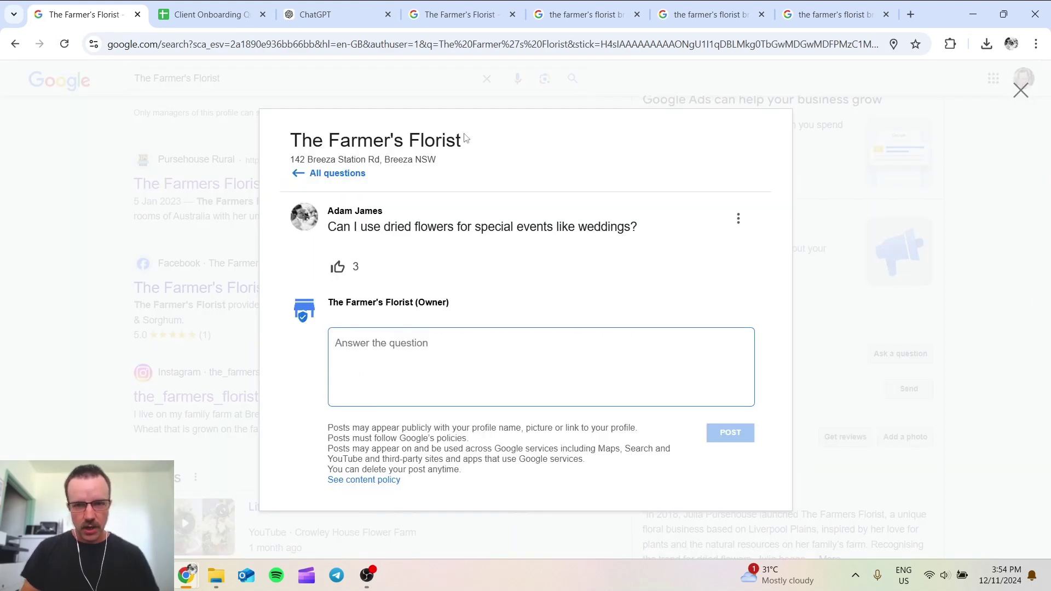
pyautogui.click(305, 22)
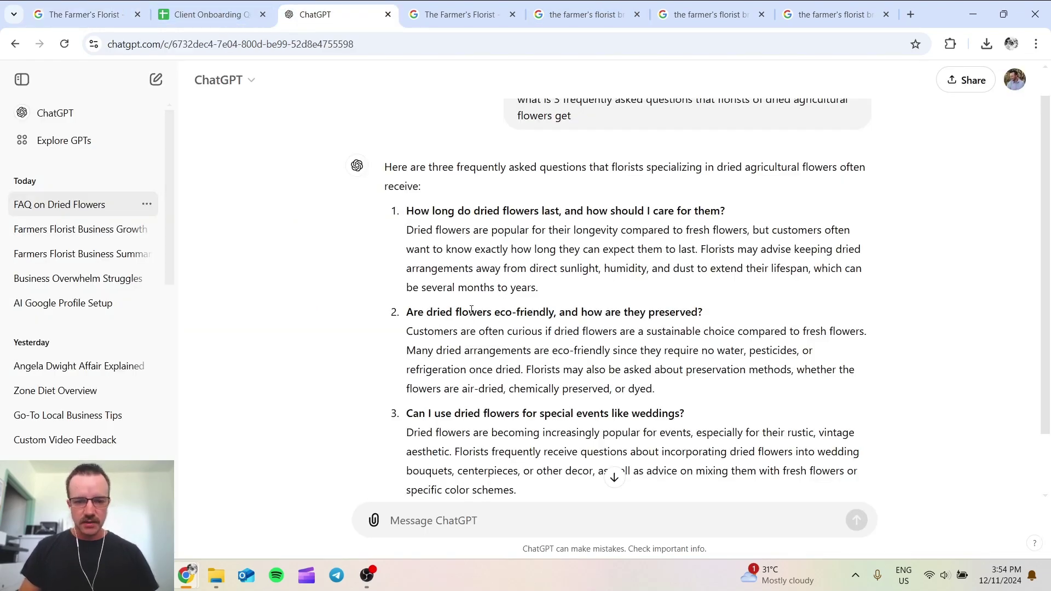
# Step: Copy ChatGPT's third FAQ paragraph on dried flowers for events and return to the answer form
pyautogui.scroll(-1, 487, 364)
pyautogui.moveTo(527, 429); pyautogui.dragTo(401, 374)
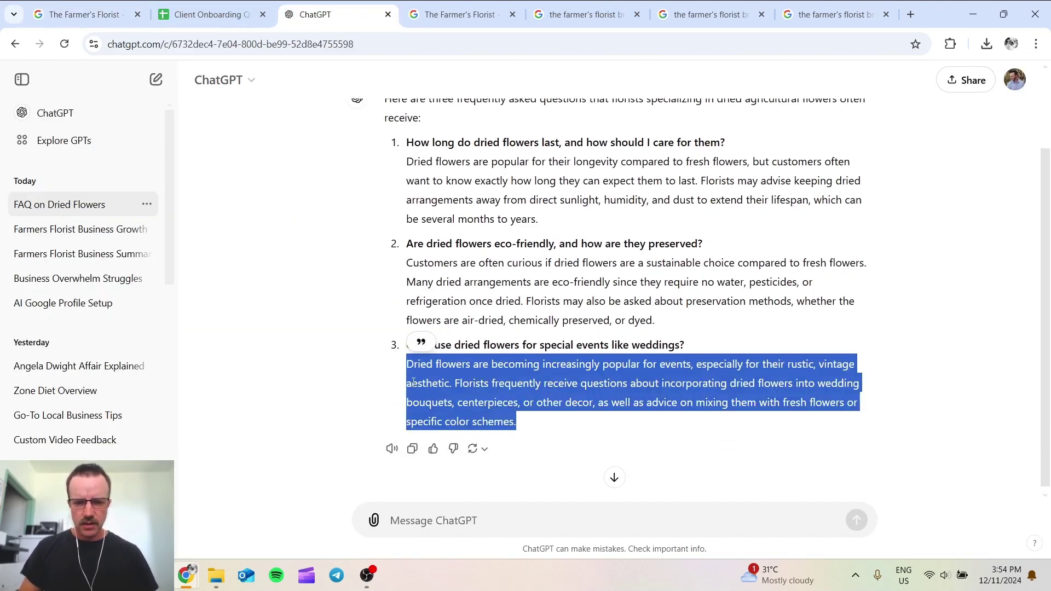
pyautogui.click(547, 427)
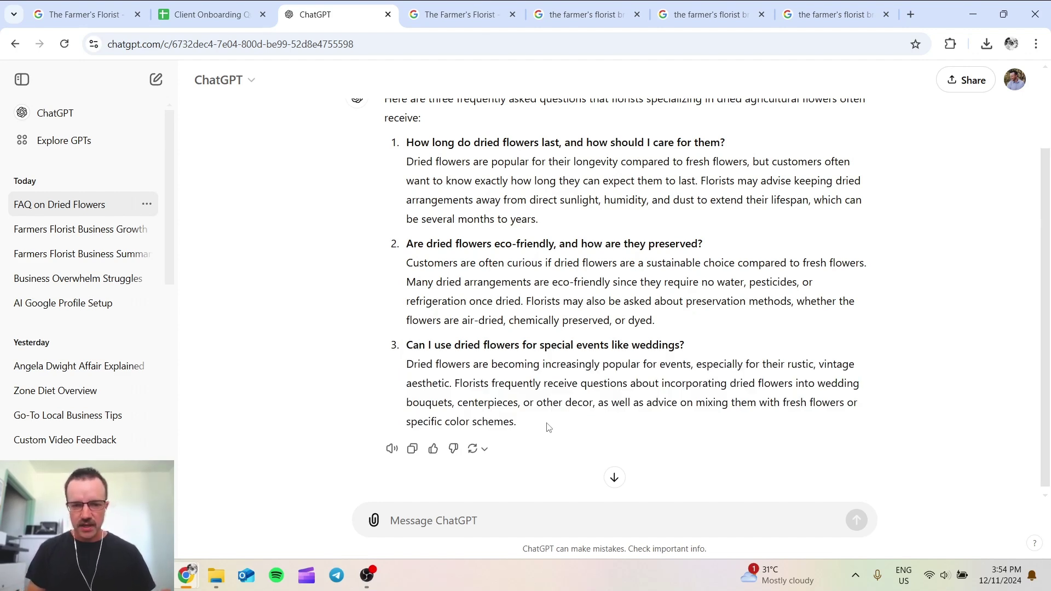
pyautogui.moveTo(535, 422); pyautogui.dragTo(402, 368)
pyautogui.hotkey('ctrl', 'c')
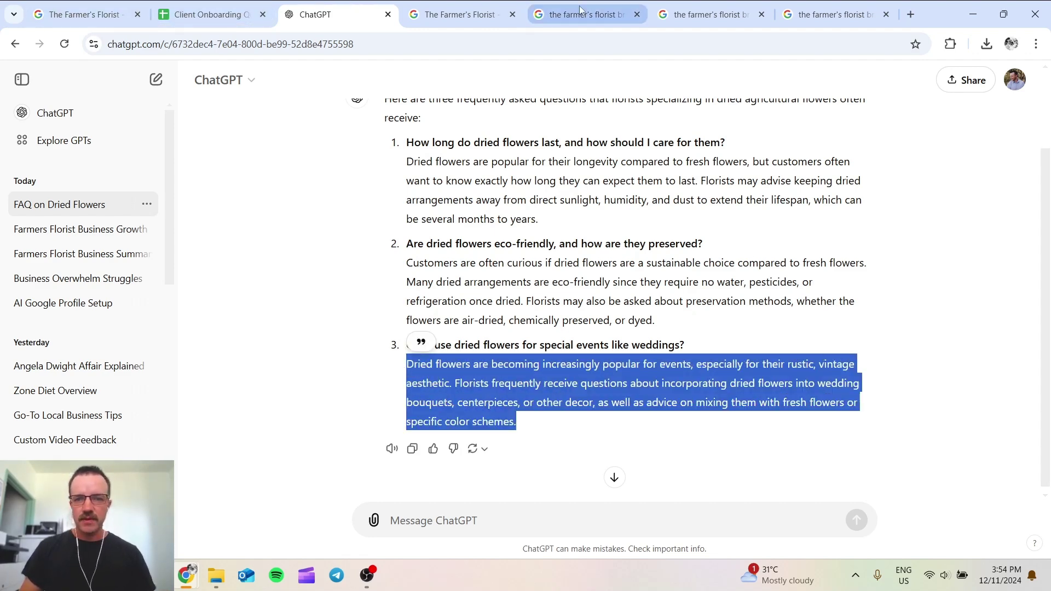
pyautogui.click(82, 15)
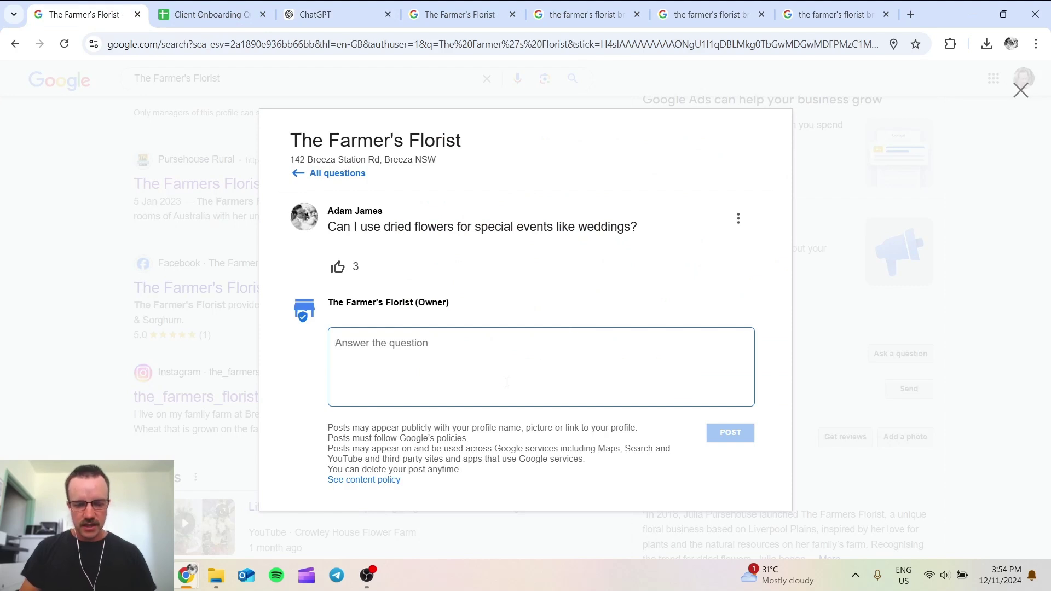
# Step: Paste the paragraph as the owner answer, respell centrepieces, décor and colour, and post it
pyautogui.hotkey('ctrl', 'v')
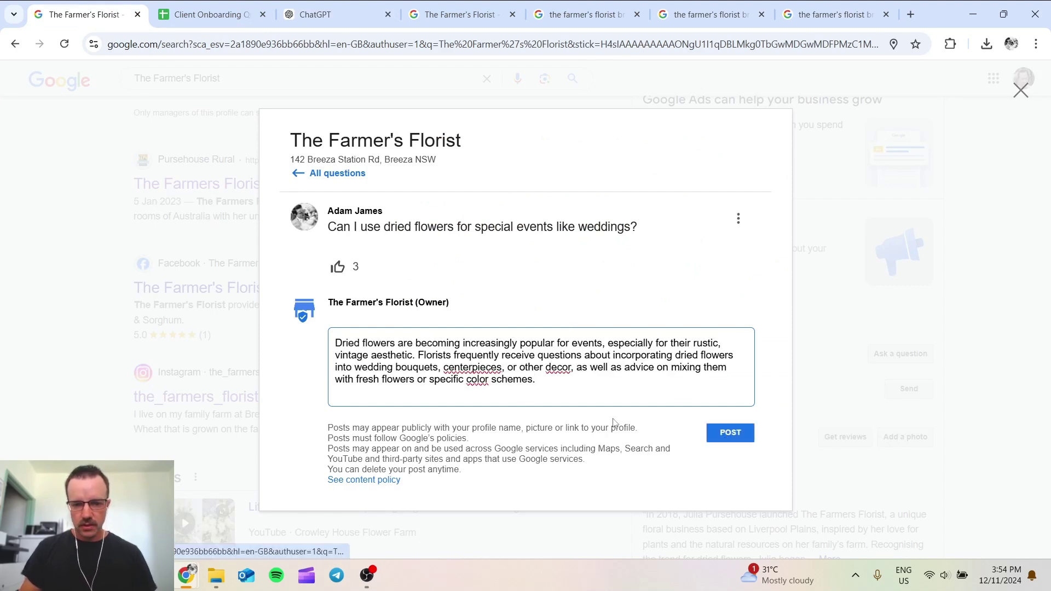
pyautogui.rightClick(468, 370)
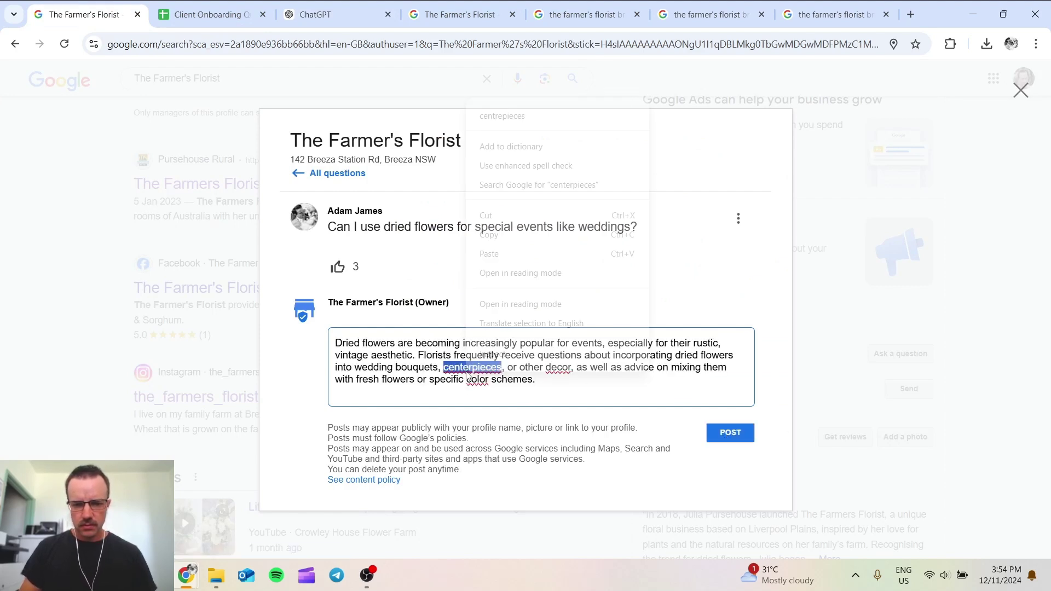
pyautogui.click(502, 115)
pyautogui.rightClick(553, 366)
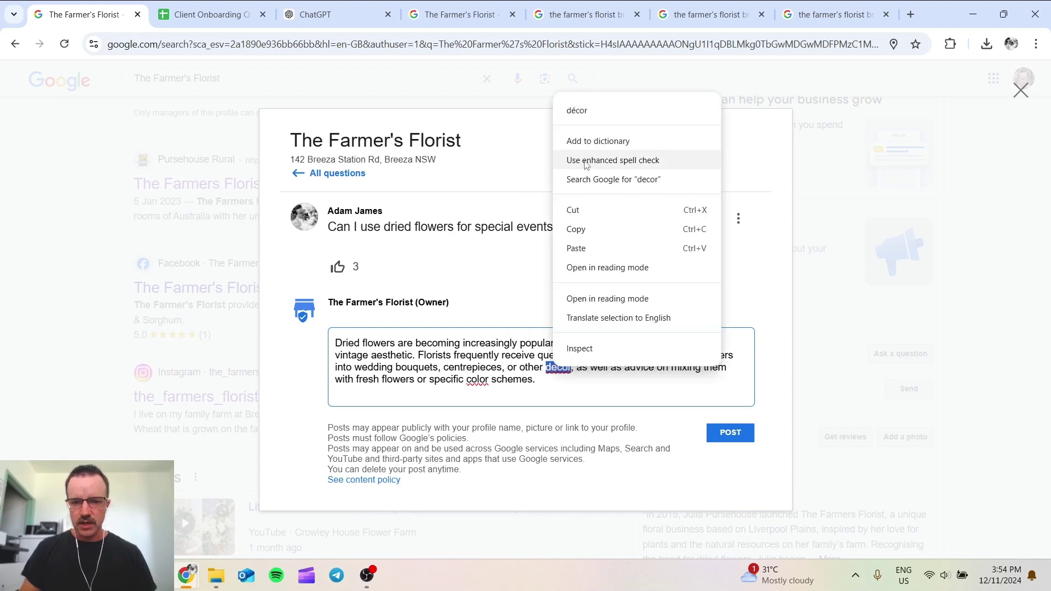
pyautogui.click(594, 117)
pyautogui.rightClick(480, 380)
pyautogui.click(505, 88)
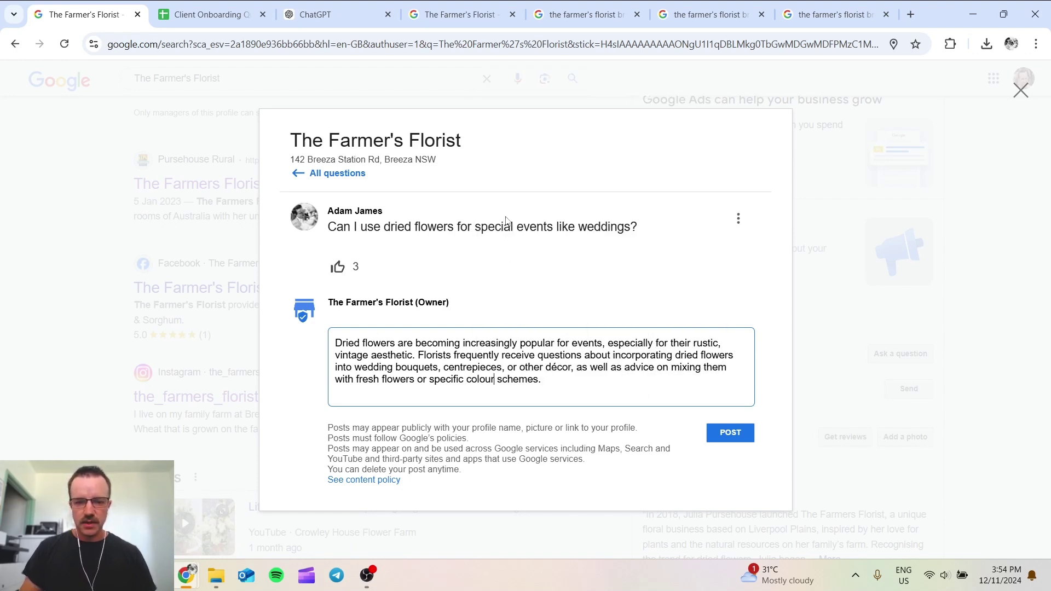
pyautogui.click(723, 435)
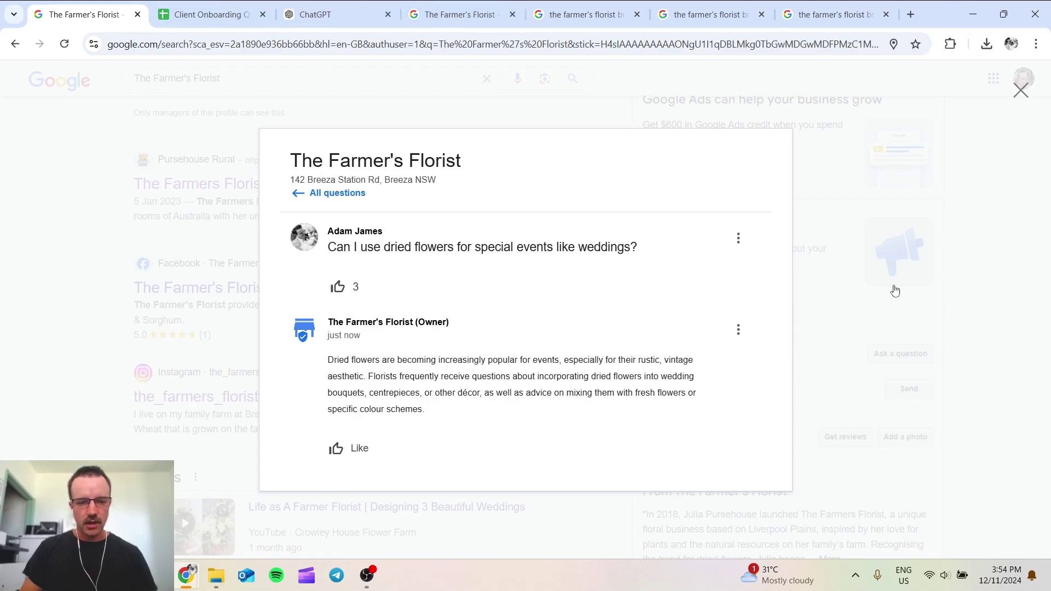
# Step: Reload the results and upvote the owner's answer from another account's search tab
pyautogui.click(830, 346)
pyautogui.scroll(-8, 775, 422)
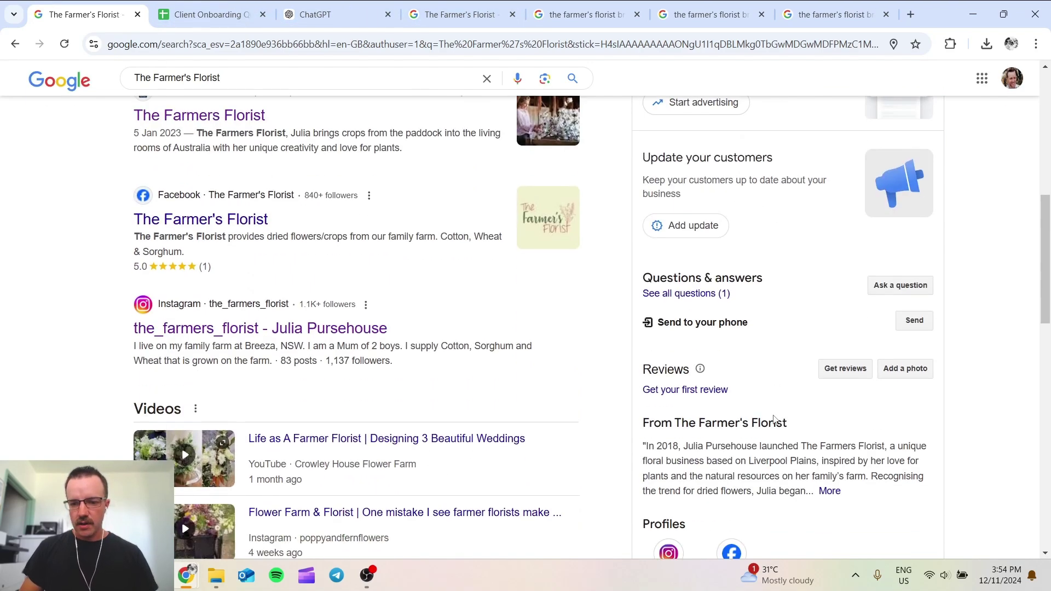
pyautogui.click(64, 44)
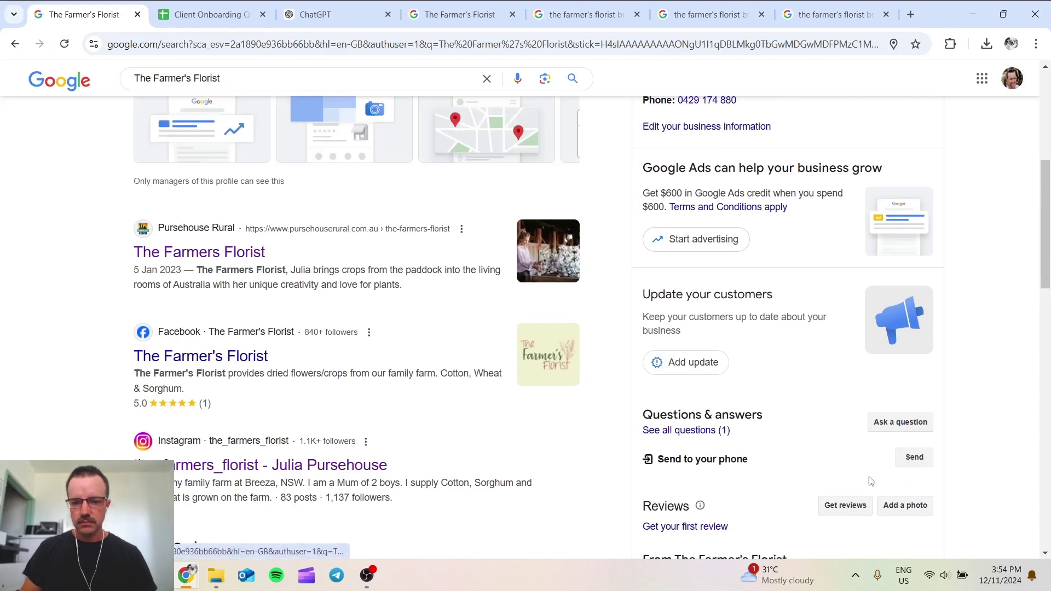
pyautogui.click(460, 14)
pyautogui.scroll(-1, 714, 347)
pyautogui.scroll(-4, 714, 347)
pyautogui.scroll(1, 717, 346)
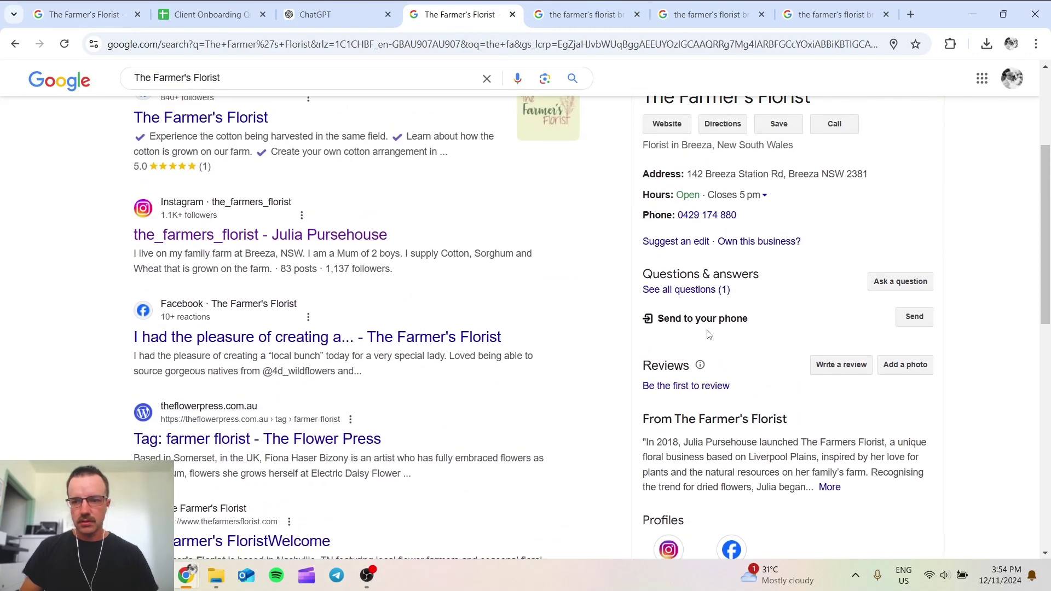
pyautogui.click(710, 294)
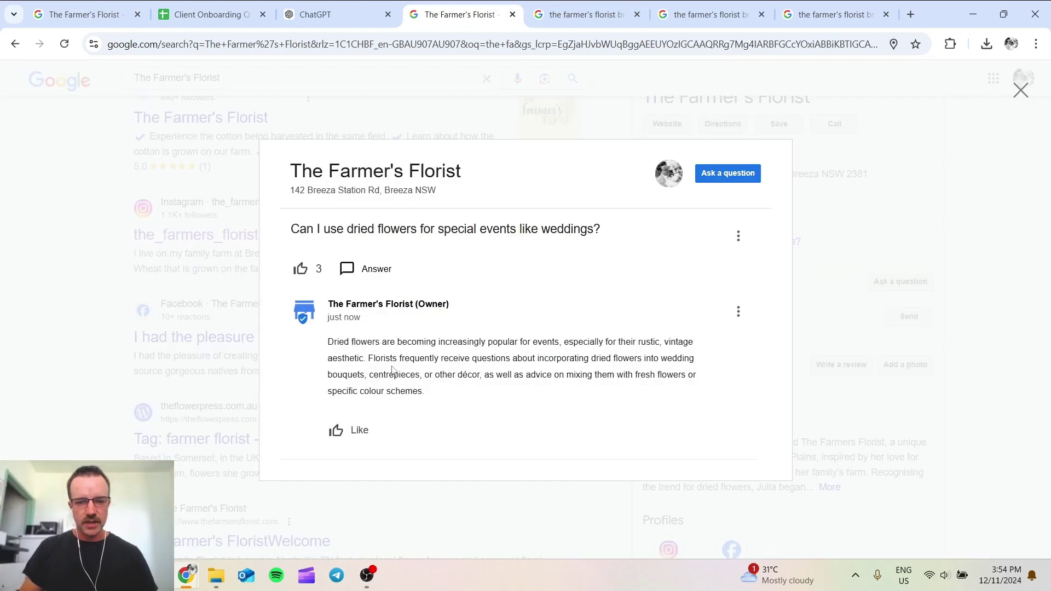
pyautogui.click(345, 427)
pyautogui.click(837, 302)
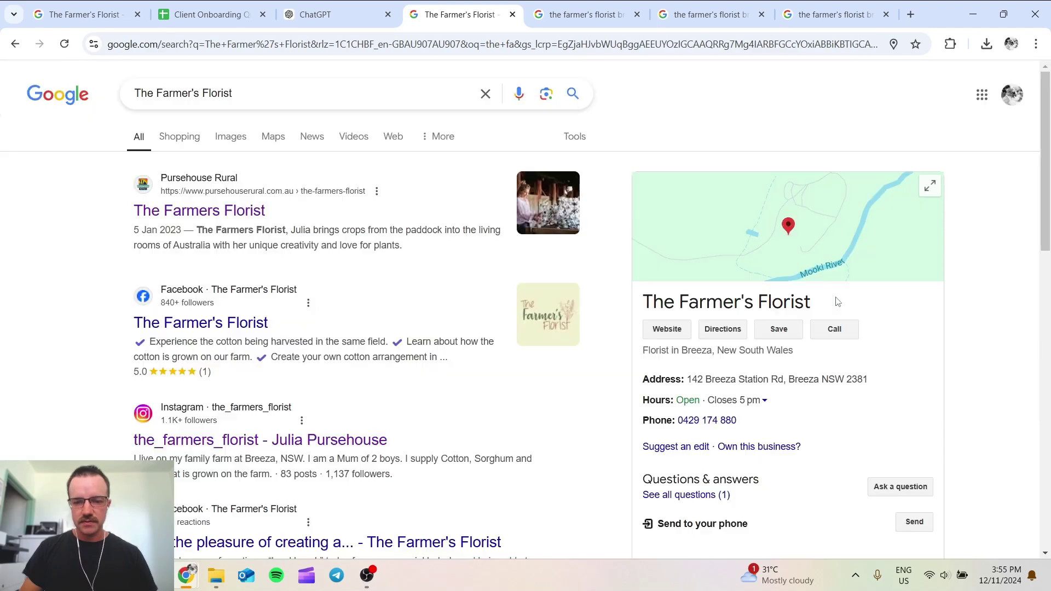
# Step: Upvote the owner's answer from two more accounts' search results tabs
pyautogui.click(591, 13)
pyautogui.scroll(-5, 751, 360)
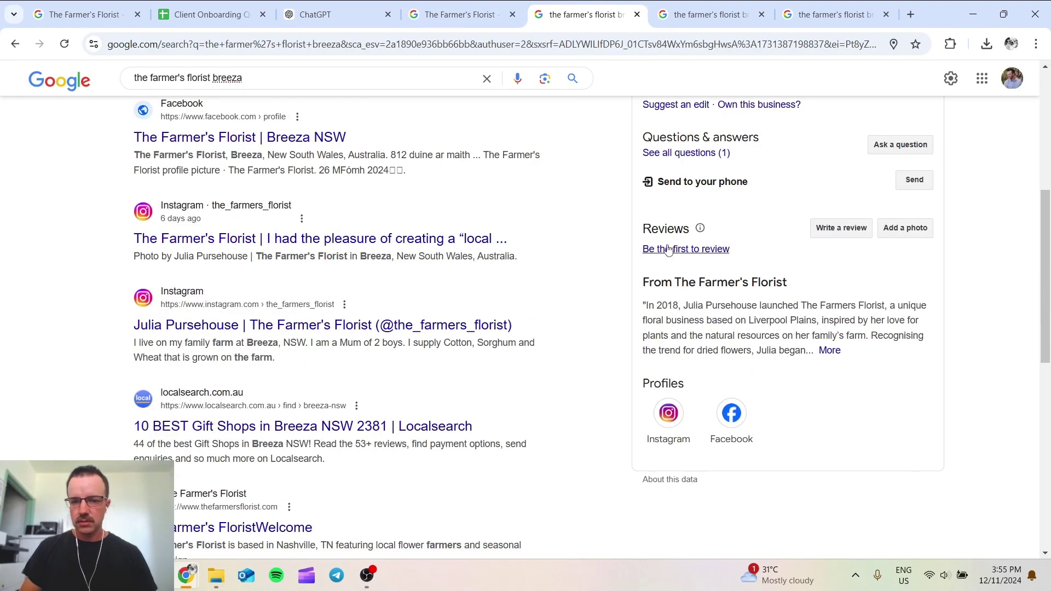
pyautogui.click(678, 154)
pyautogui.click(345, 429)
pyautogui.click(819, 327)
pyautogui.click(706, 14)
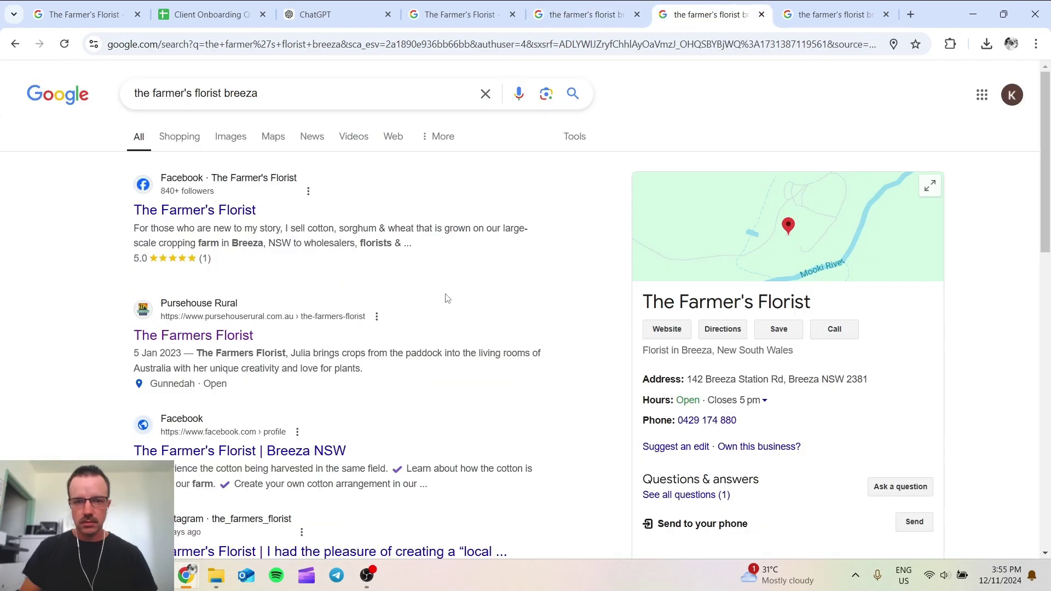
pyautogui.scroll(-5, 458, 256)
pyautogui.click(670, 156)
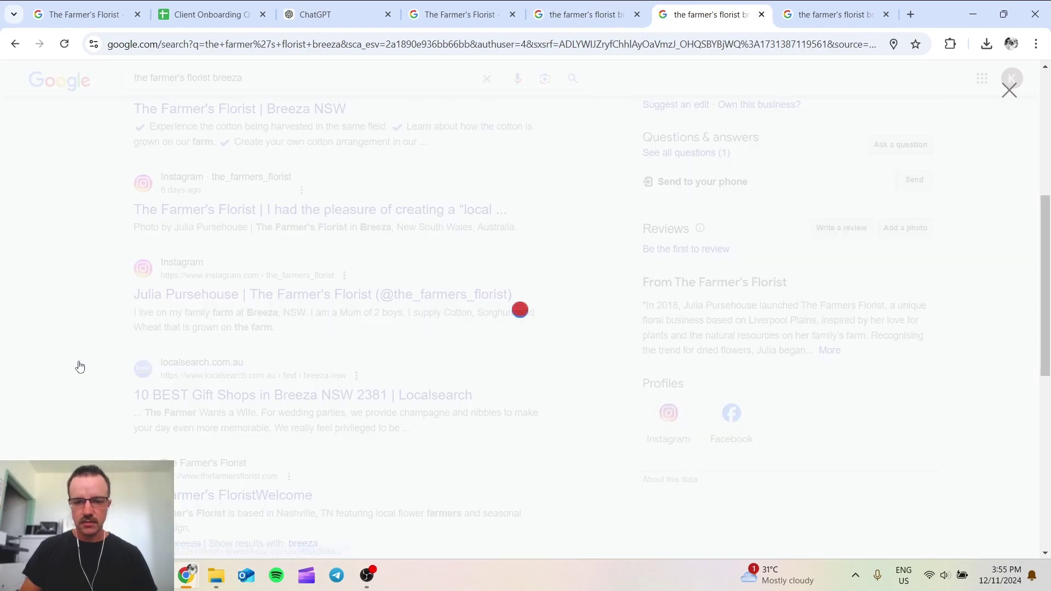
pyautogui.click(334, 430)
pyautogui.click(840, 329)
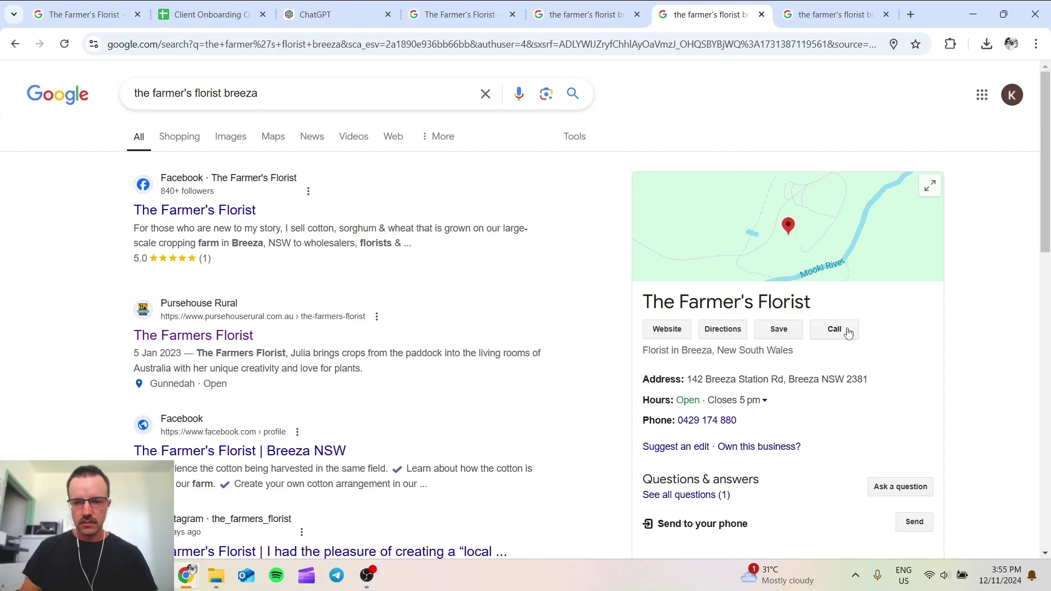
# Step: Upvote the owner's answer from one last account, then open the florist's location in Google Maps
pyautogui.click(870, 5)
pyautogui.scroll(-3, 682, 309)
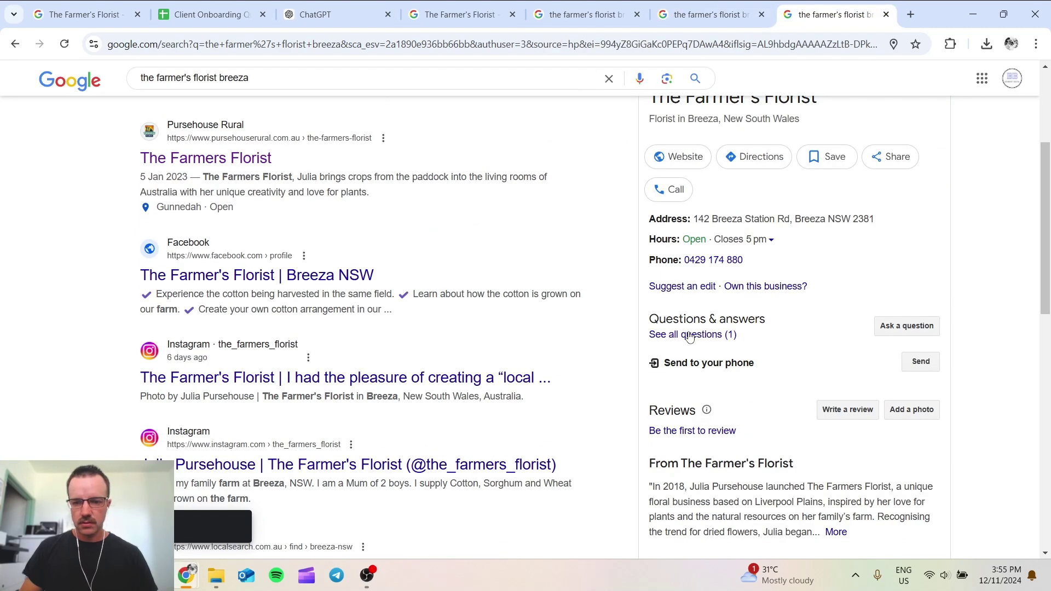
pyautogui.click(688, 335)
pyautogui.click(332, 435)
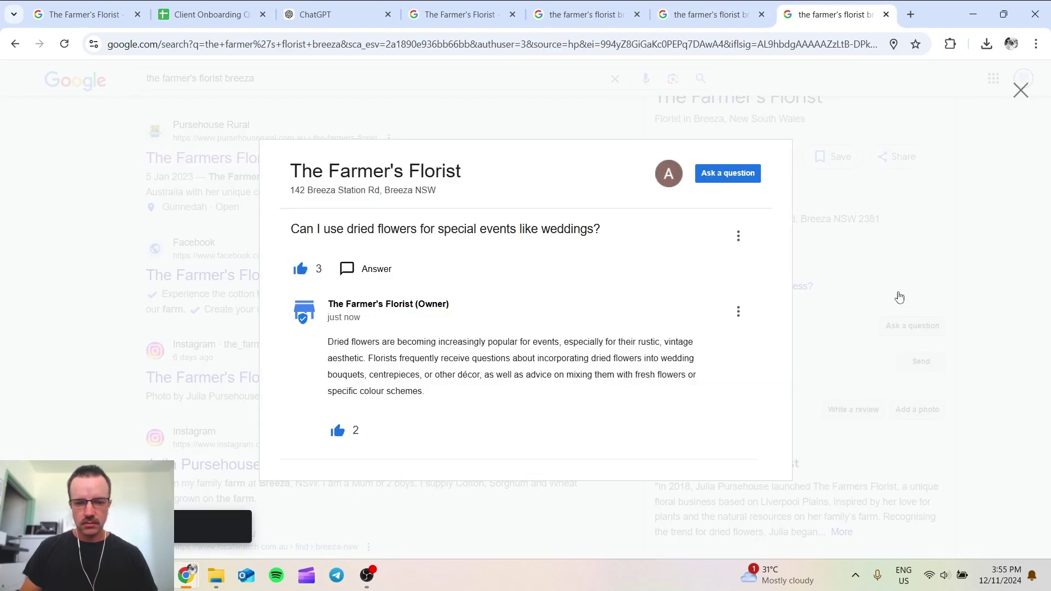
pyautogui.click(889, 300)
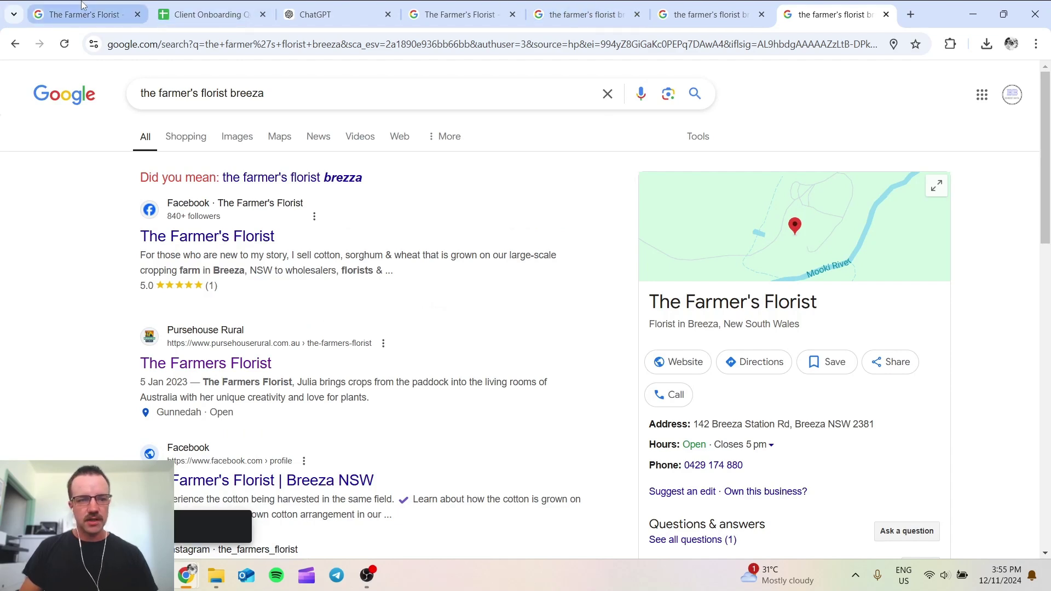
pyautogui.click(87, 16)
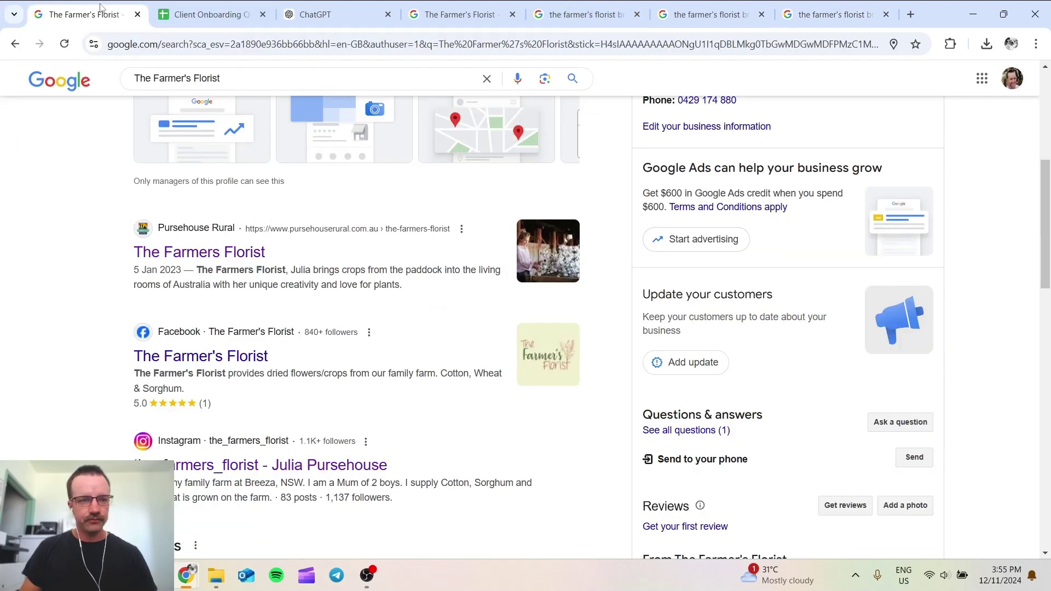
pyautogui.click(459, 15)
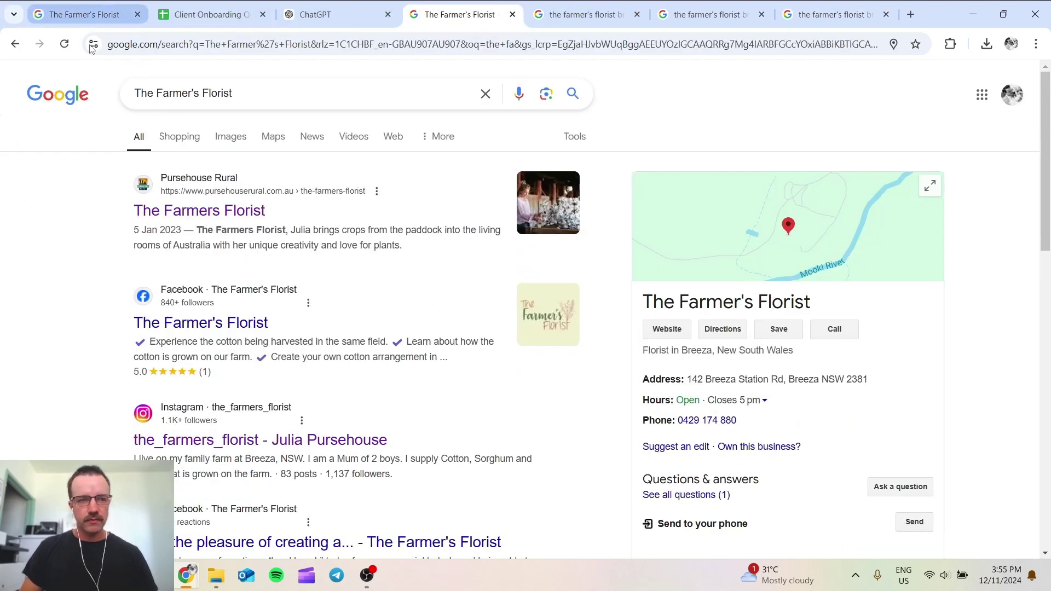
pyautogui.click(651, 327)
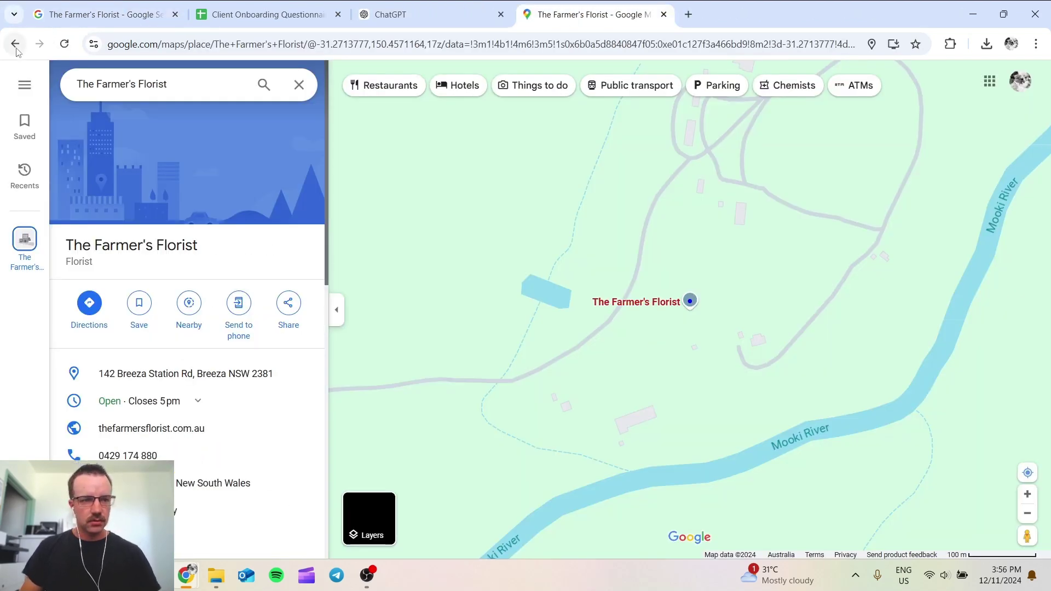
# Step: Reopen the refreshed listing in Google Maps and scroll to the answered weddings question, then open a blank tab
pyautogui.click(14, 43)
pyautogui.scroll(-4, 844, 371)
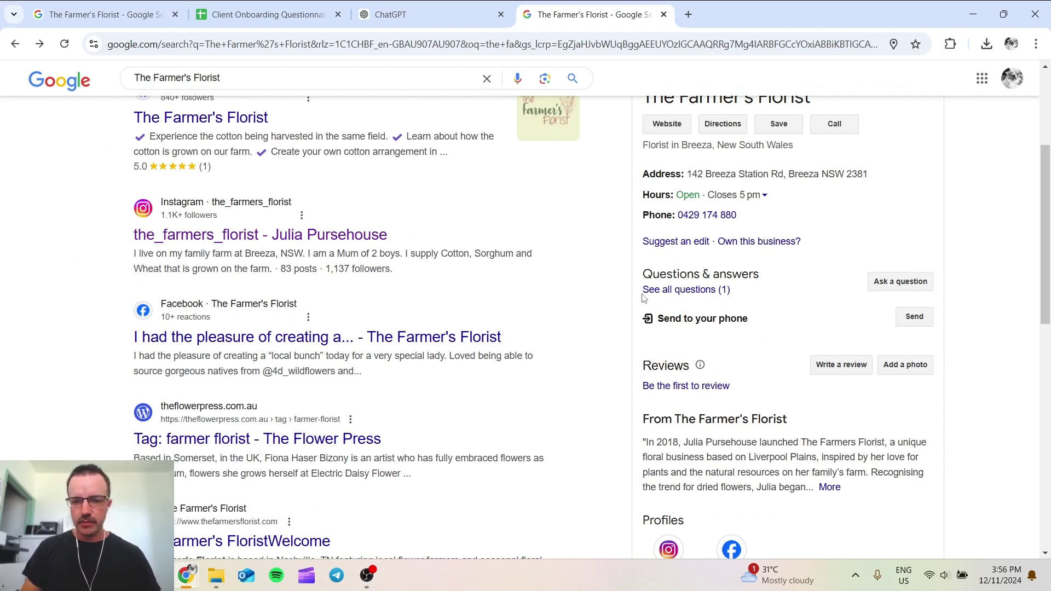
pyautogui.click(64, 43)
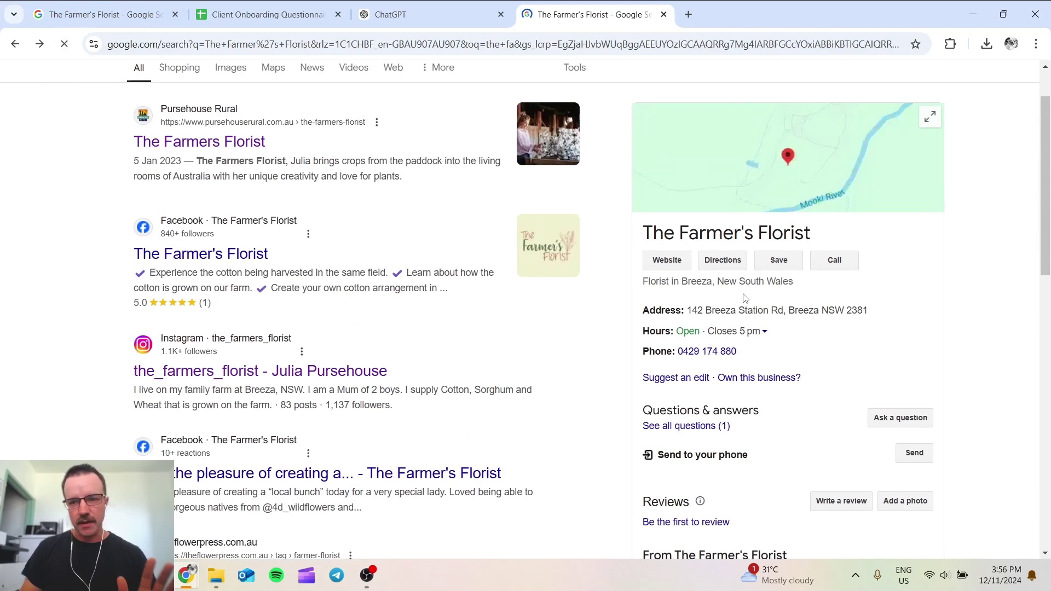
pyautogui.scroll(2, 271, 126)
pyautogui.click(268, 143)
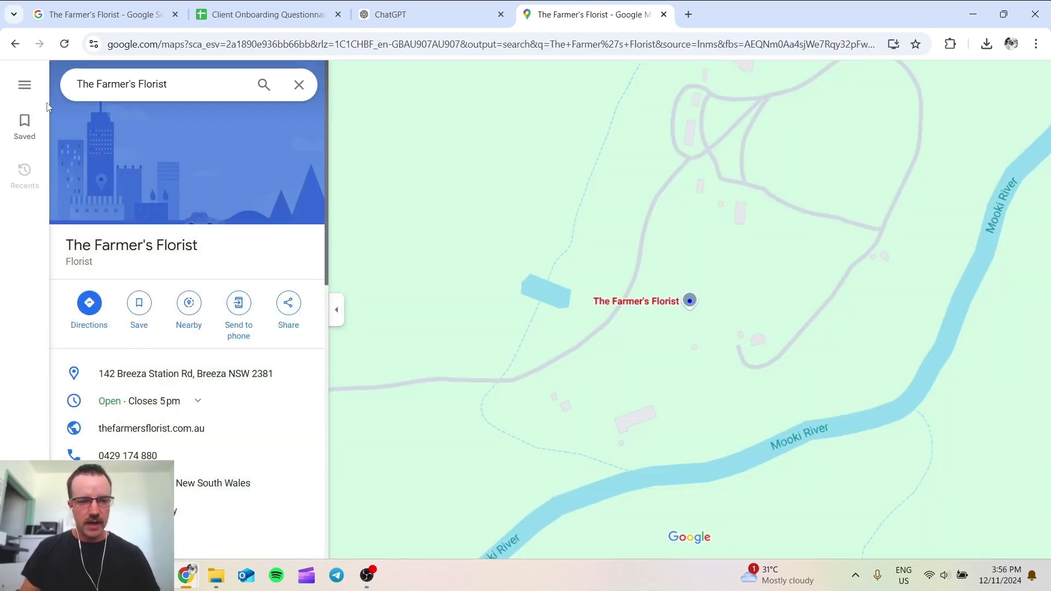
pyautogui.scroll(-1, 633, 283)
pyautogui.scroll(-2, 632, 283)
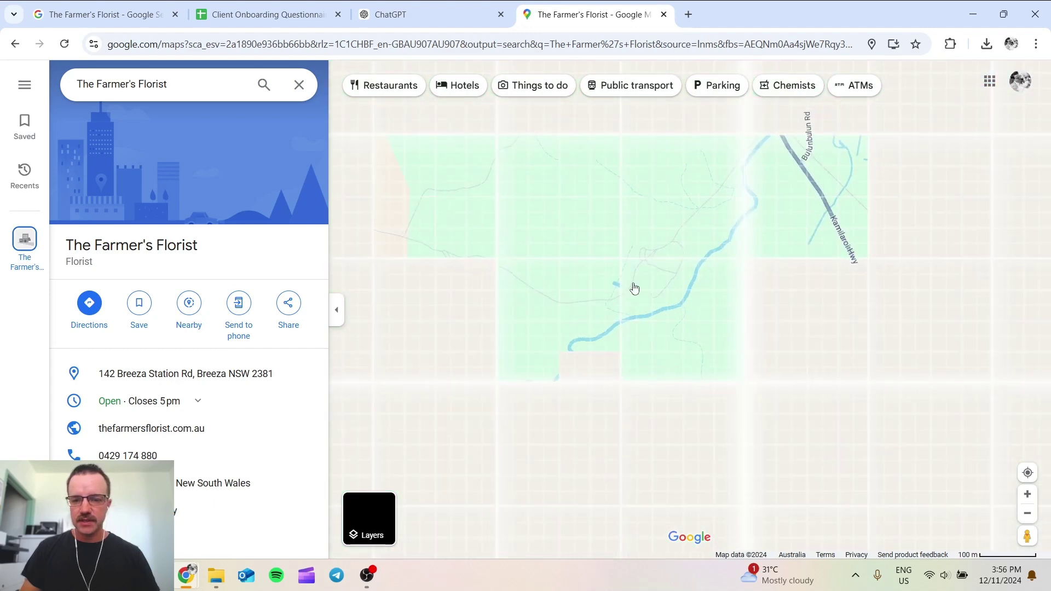
pyautogui.scroll(-9, 136, 274)
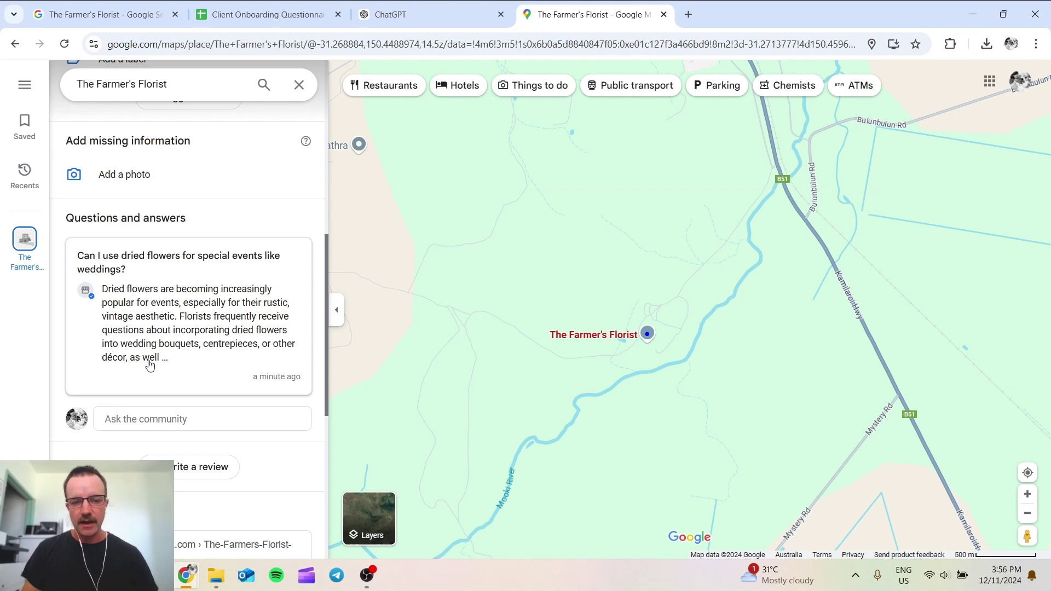
pyautogui.click(104, 14)
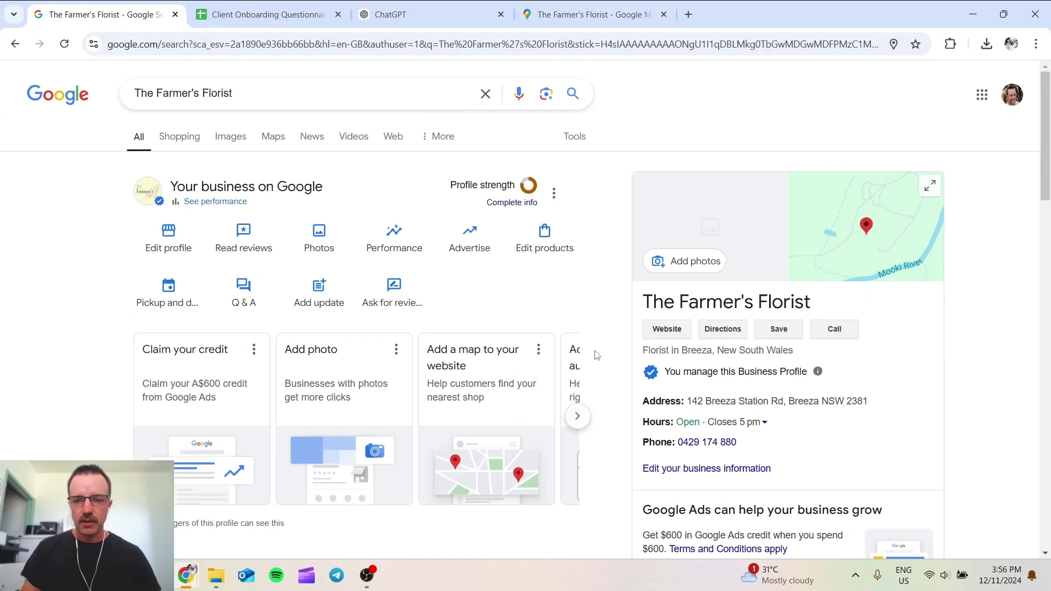
pyautogui.click(688, 14)
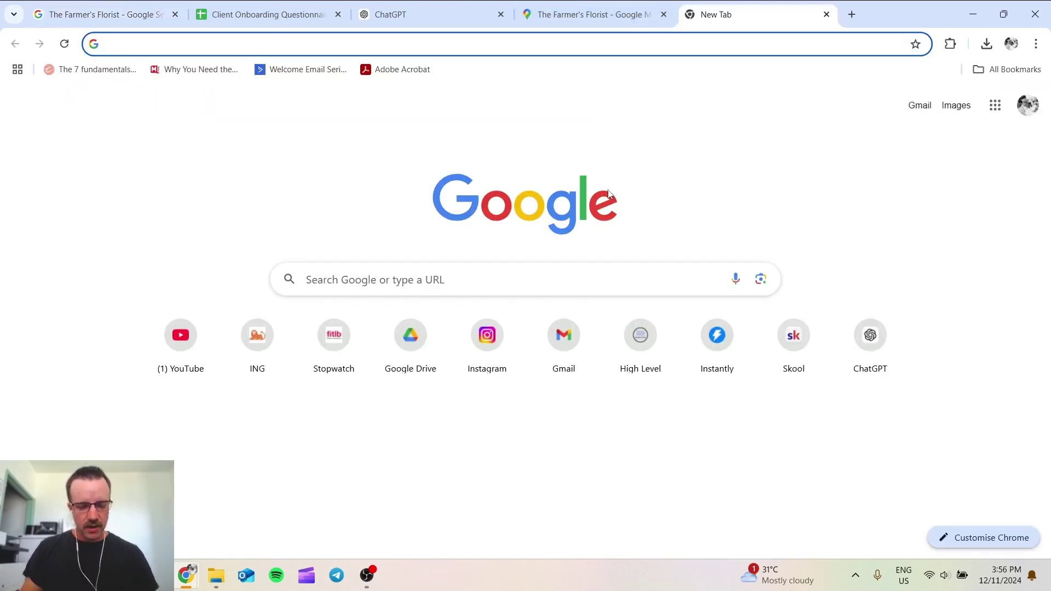
# Step: Search 'florist near me' and browse the Sew Much More Australia result in Bingara
pyautogui.write('florist near')
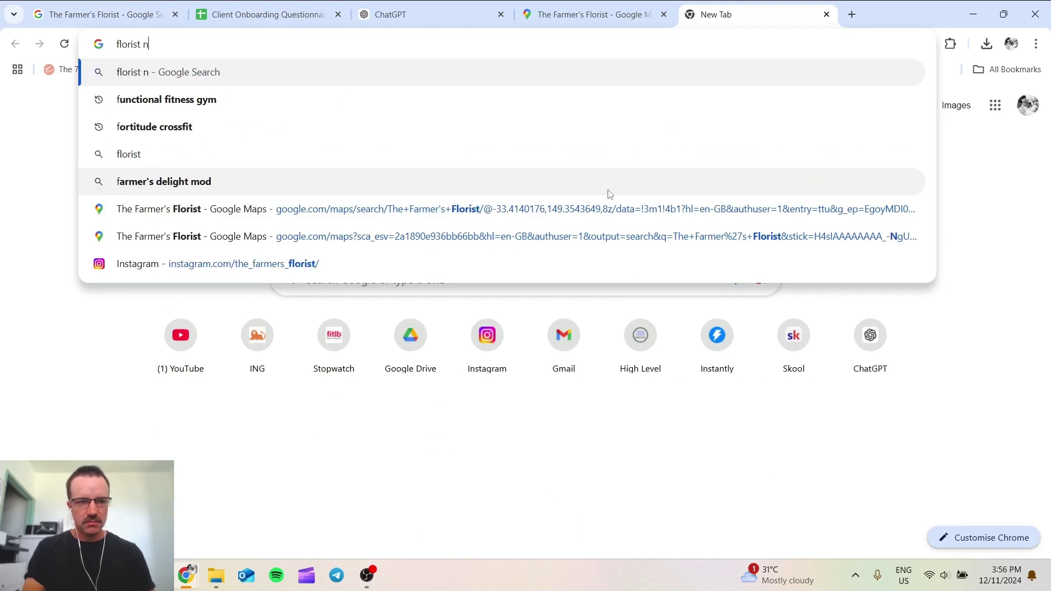
pyautogui.write(' me')
pyautogui.press('Return')
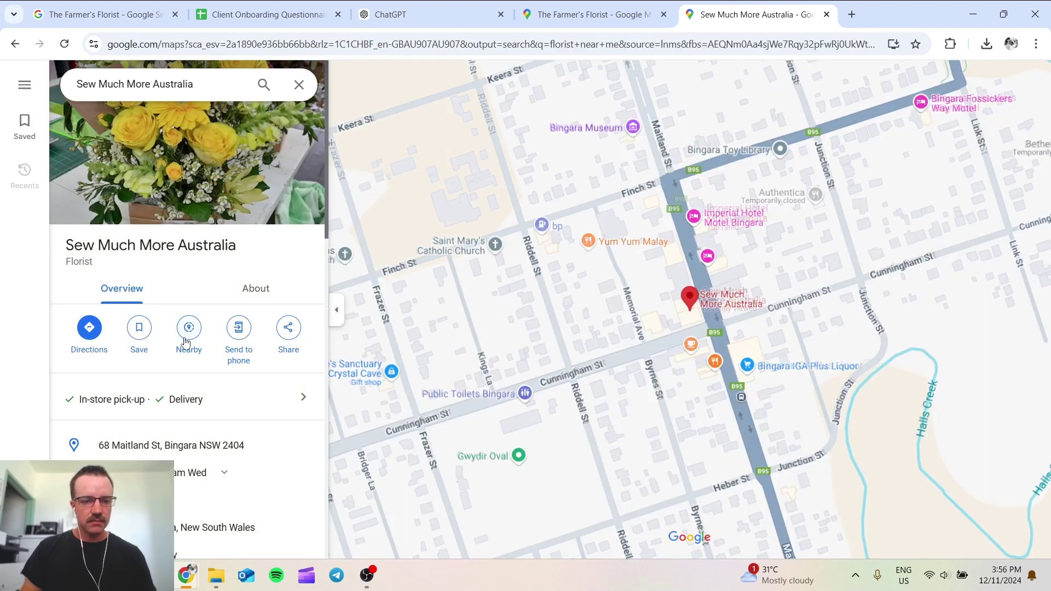
pyautogui.scroll(-10, 185, 342)
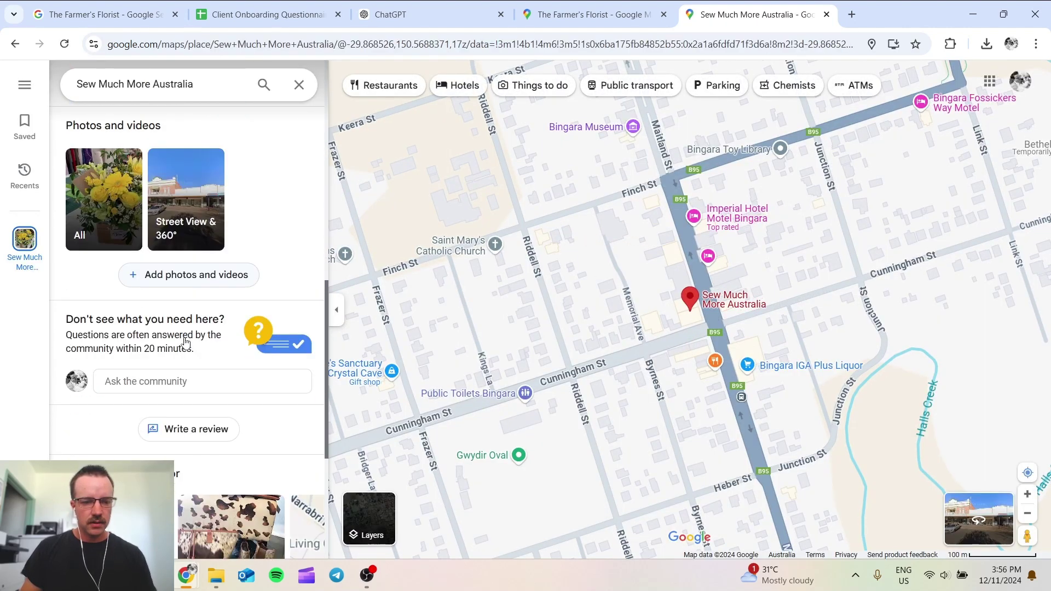
pyautogui.scroll(-8, 185, 342)
pyautogui.scroll(10, 180, 342)
pyautogui.scroll(3, 182, 344)
pyautogui.scroll(-1, 266, 353)
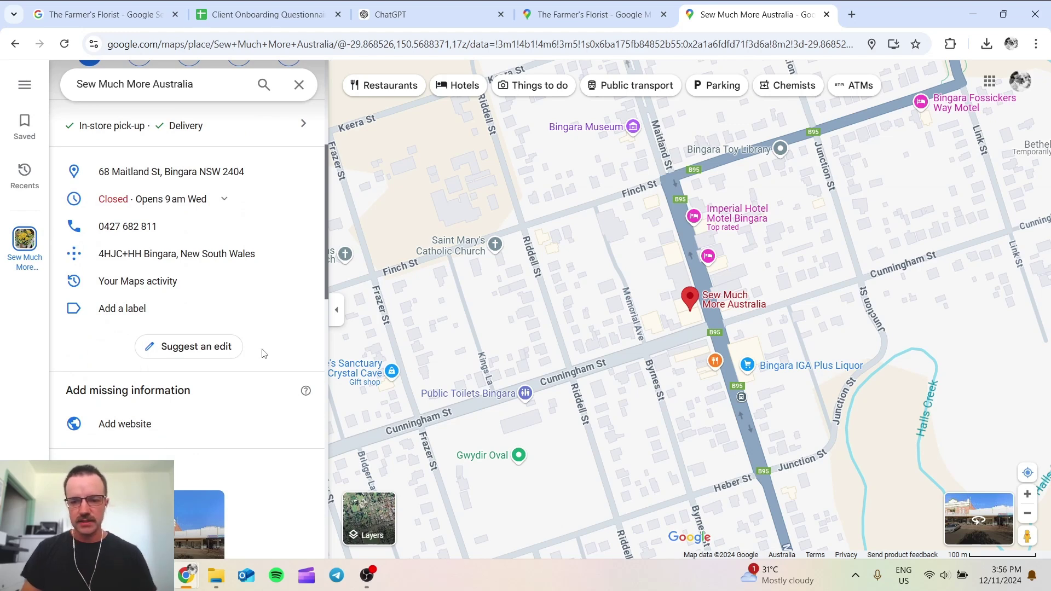
pyautogui.scroll(-2, 264, 353)
pyautogui.scroll(-2, 235, 359)
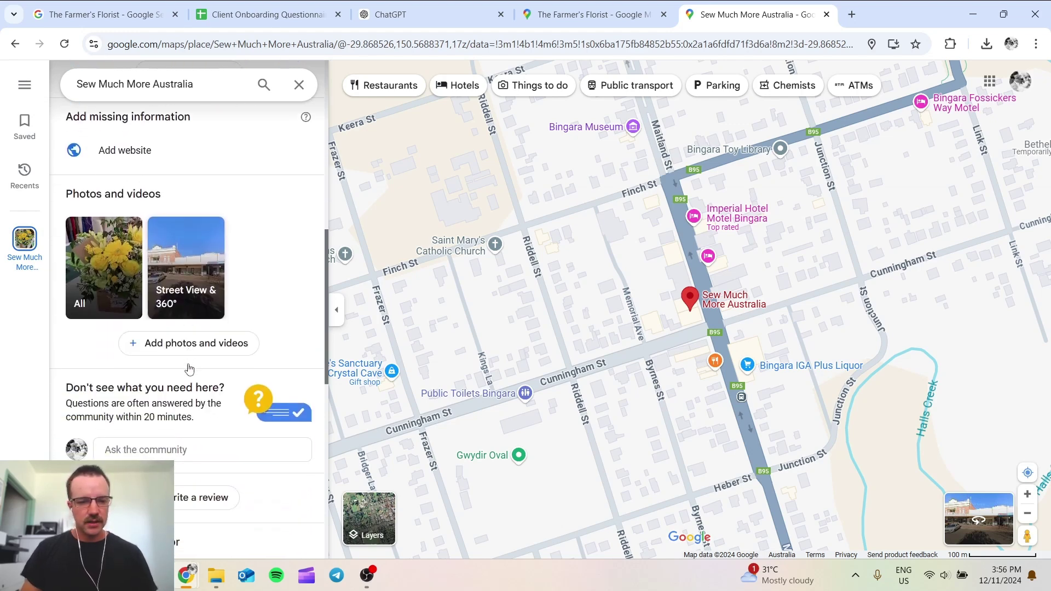
pyautogui.scroll(-1, 114, 381)
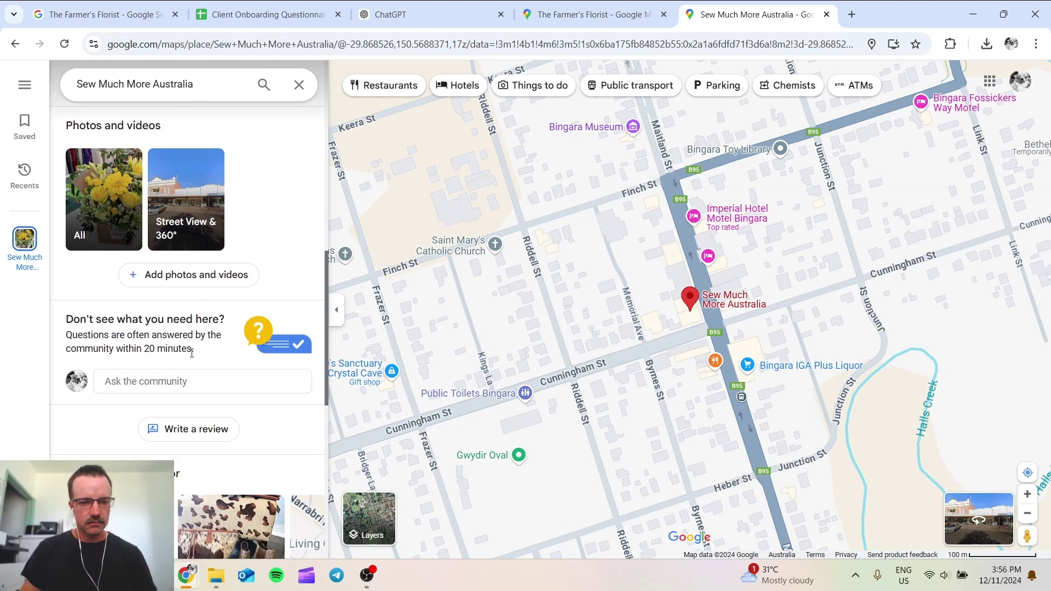
pyautogui.scroll(-1, 151, 352)
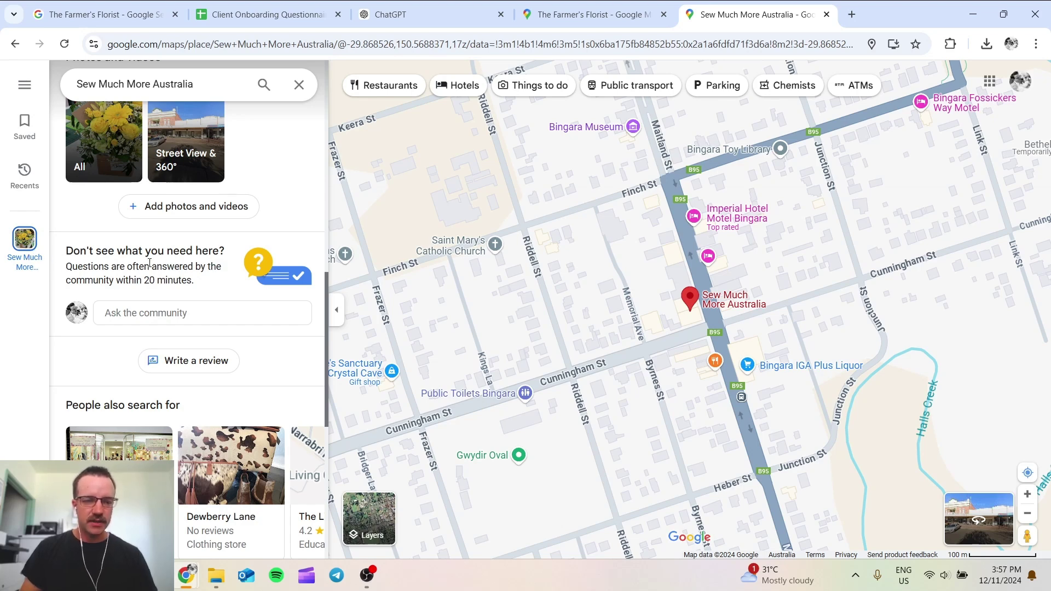
# Step: Check the Farmer's Florist Maps listing again, then go back to its search results
pyautogui.click(592, 14)
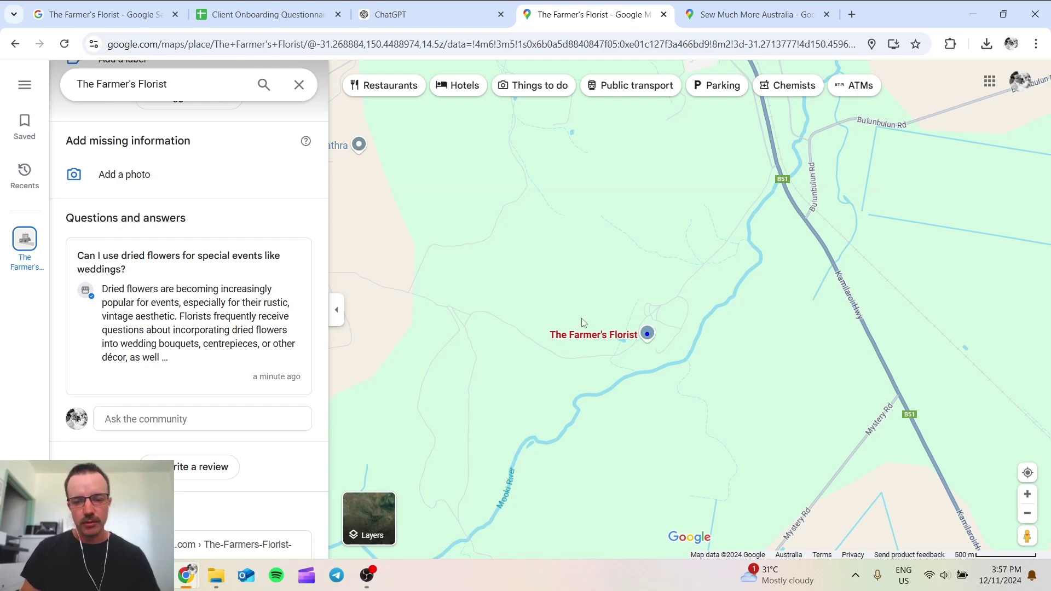
pyautogui.scroll(-3, 580, 326)
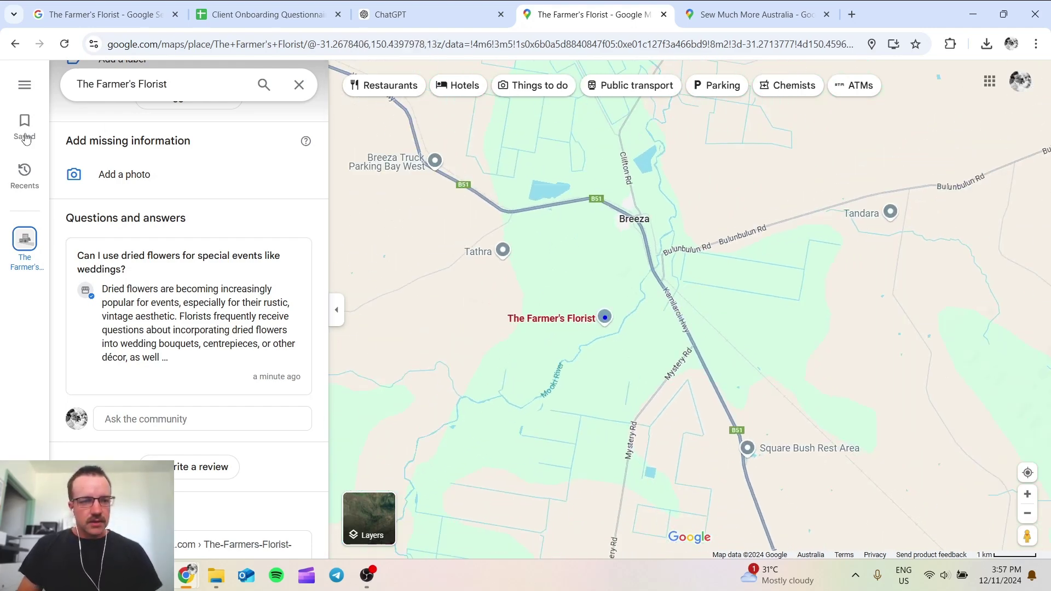
pyautogui.click(104, 14)
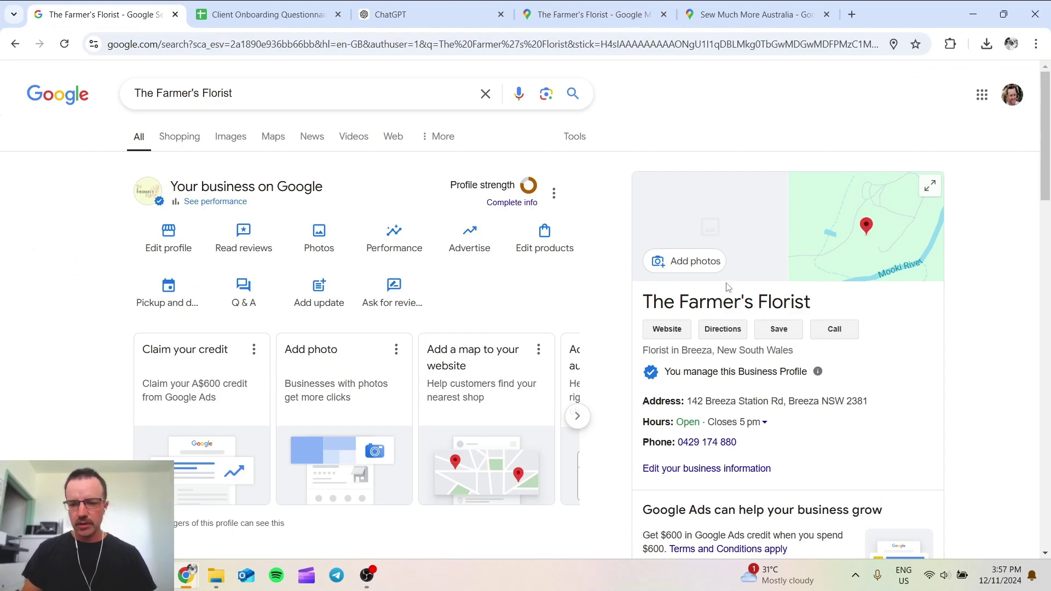
# Step: Expand the full From The Farmer's Florist description above the Instagram and Facebook links, then scroll back up
pyautogui.scroll(-5, 788, 298)
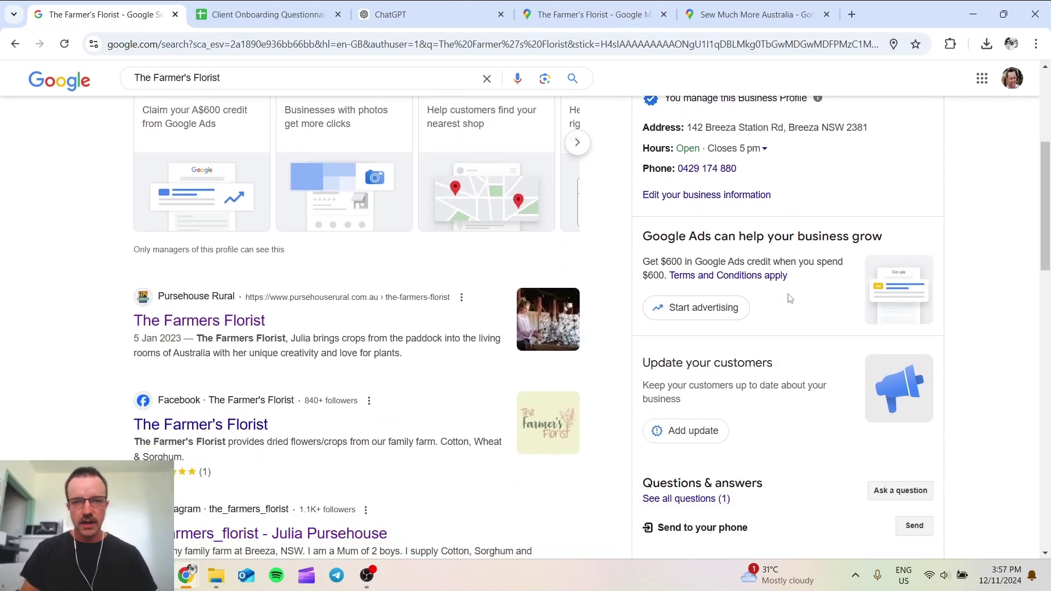
pyautogui.scroll(-4, 789, 298)
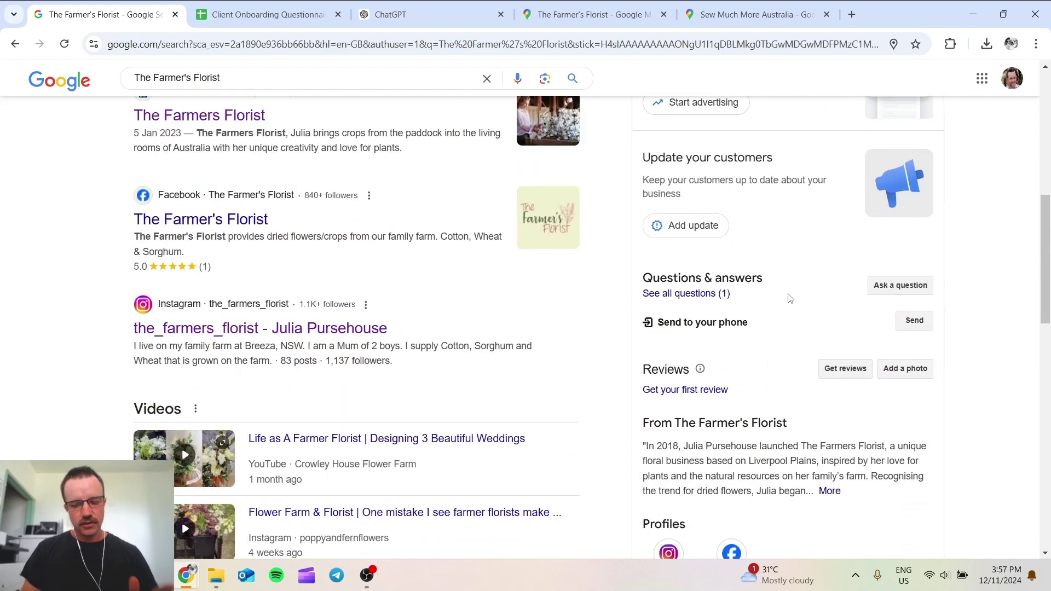
pyautogui.scroll(-1, 790, 298)
pyautogui.click(828, 422)
pyautogui.scroll(-1, 663, 342)
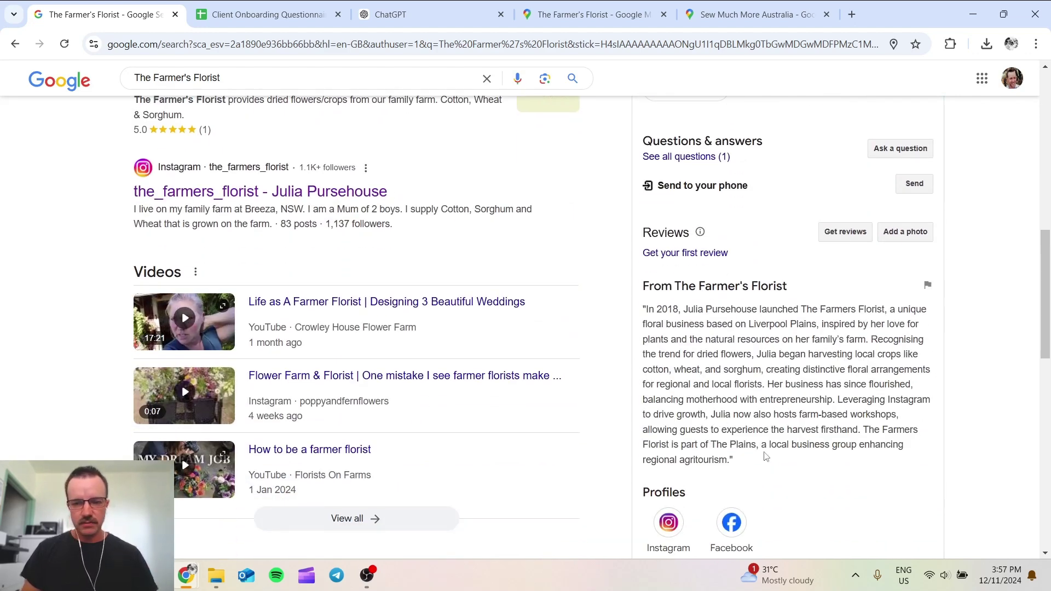
pyautogui.scroll(2, 765, 456)
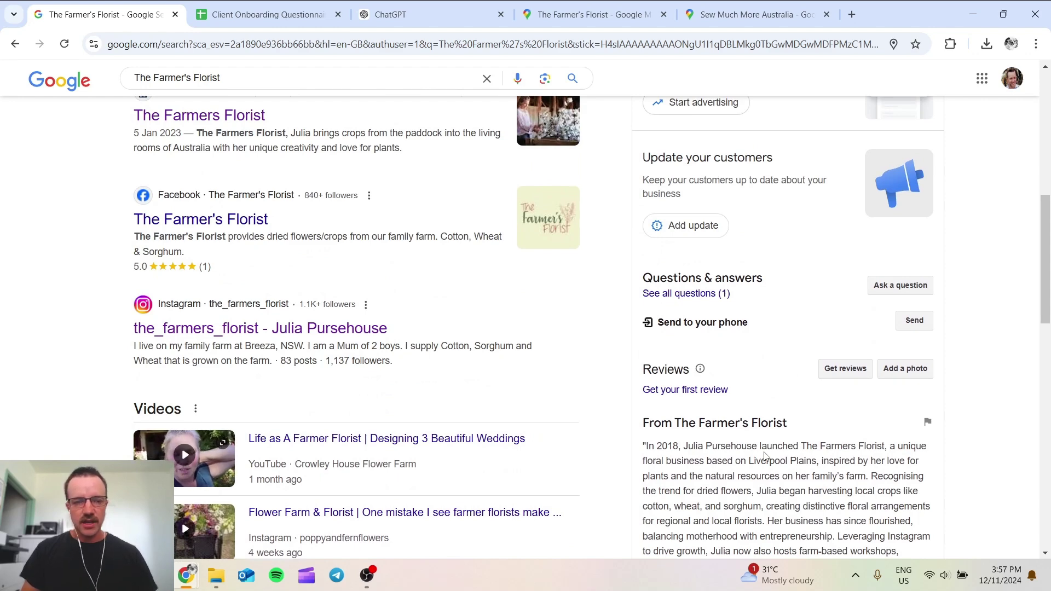
pyautogui.scroll(6, 765, 455)
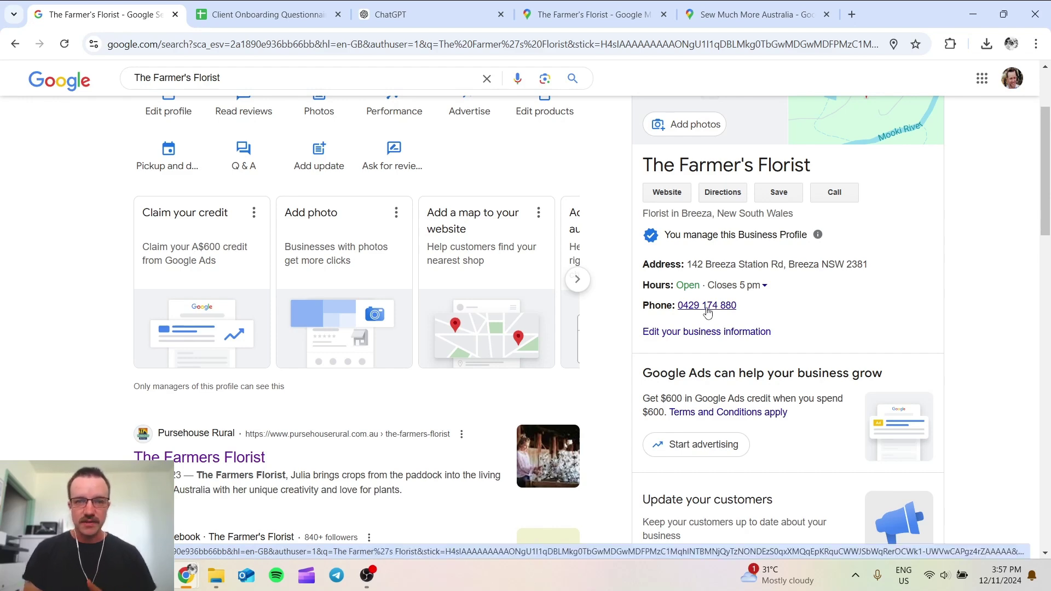
pyautogui.scroll(3, 844, 361)
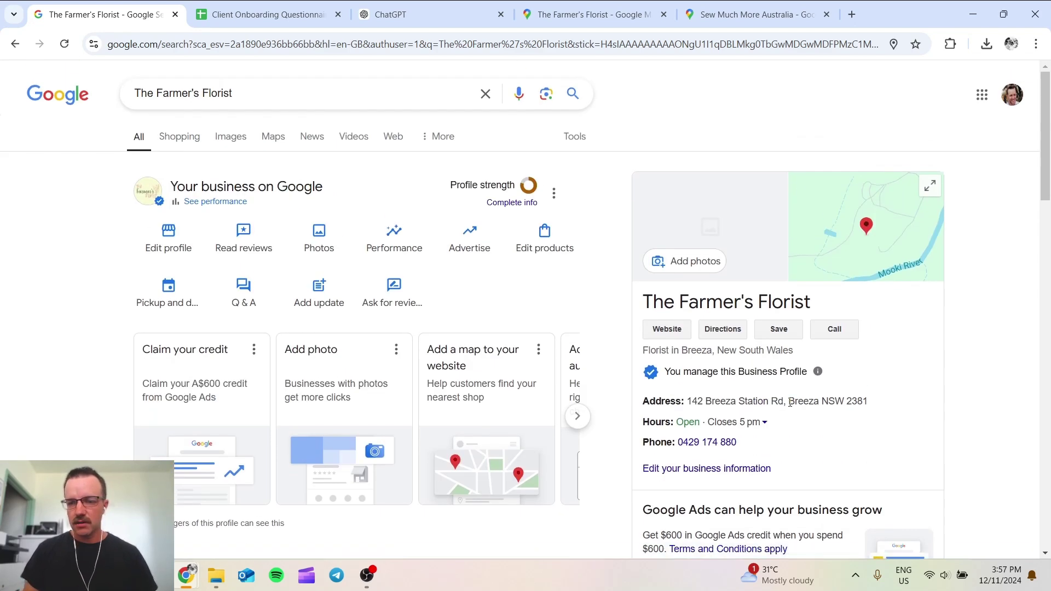